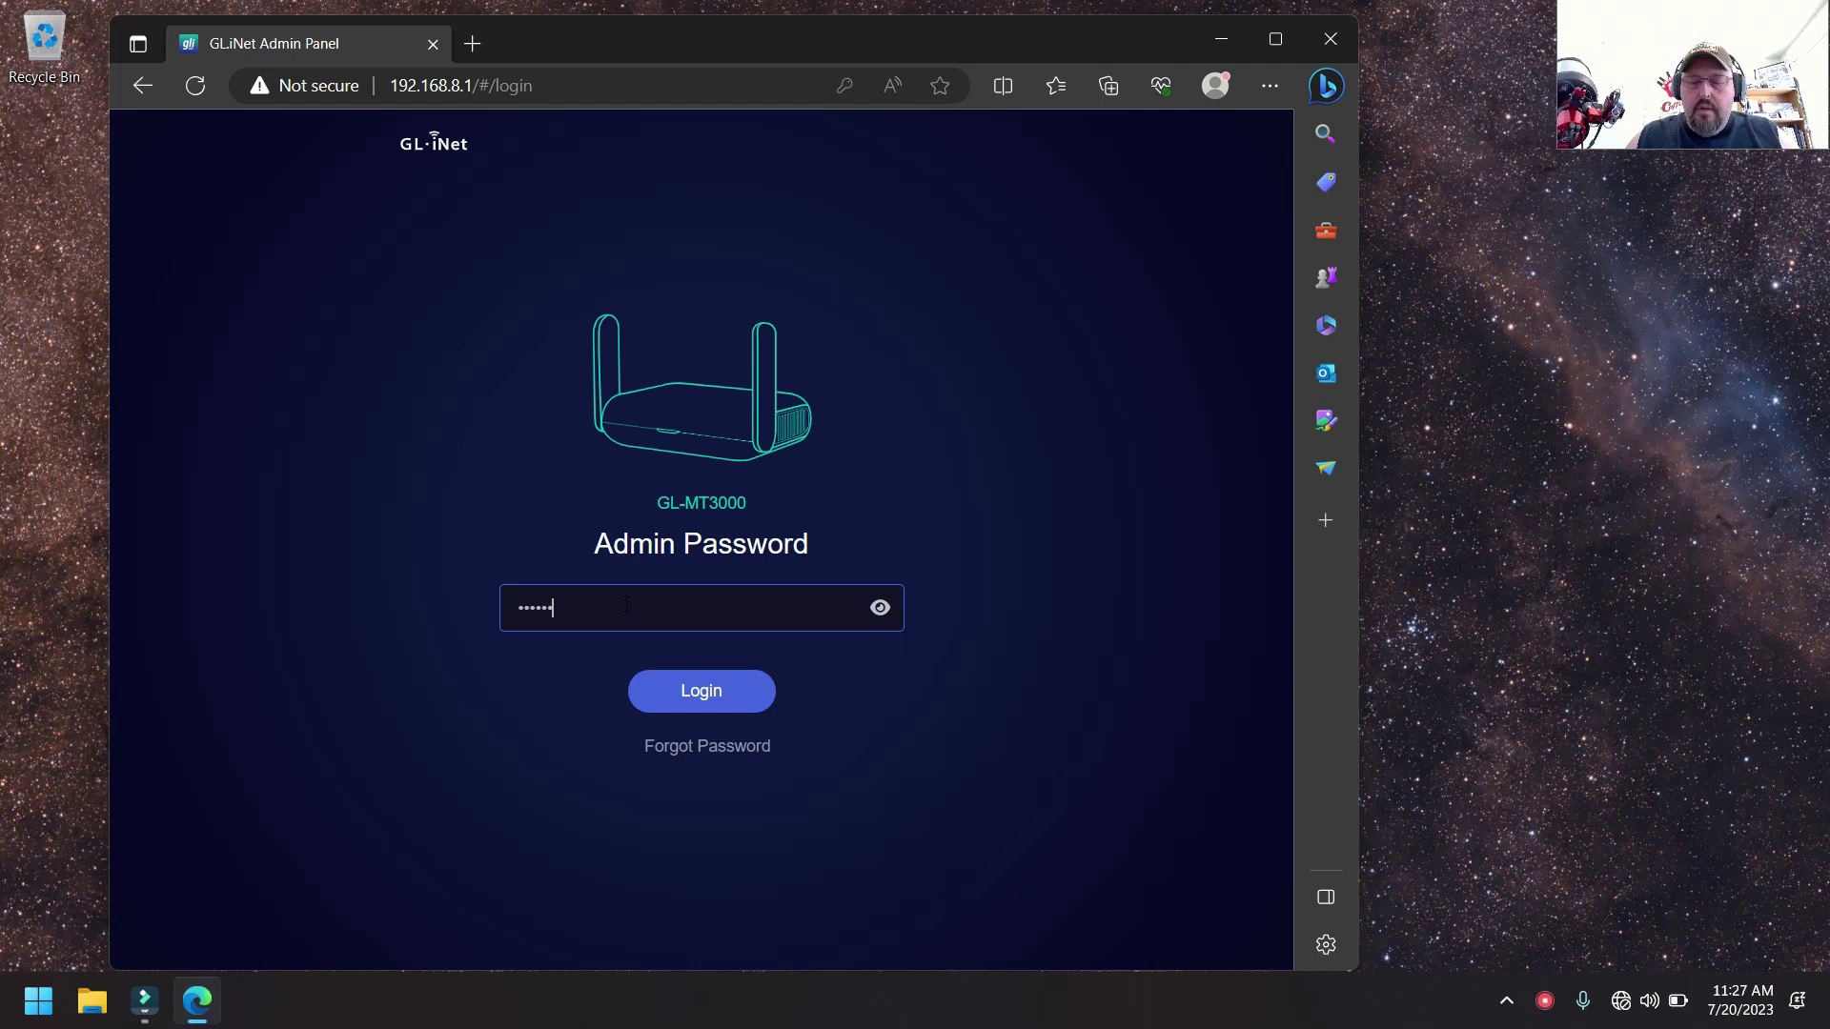
- Log into the GL-MT3000 admin panel and check the Internet page's theme palette dropdown
{"action": "key", "text": "Return"}
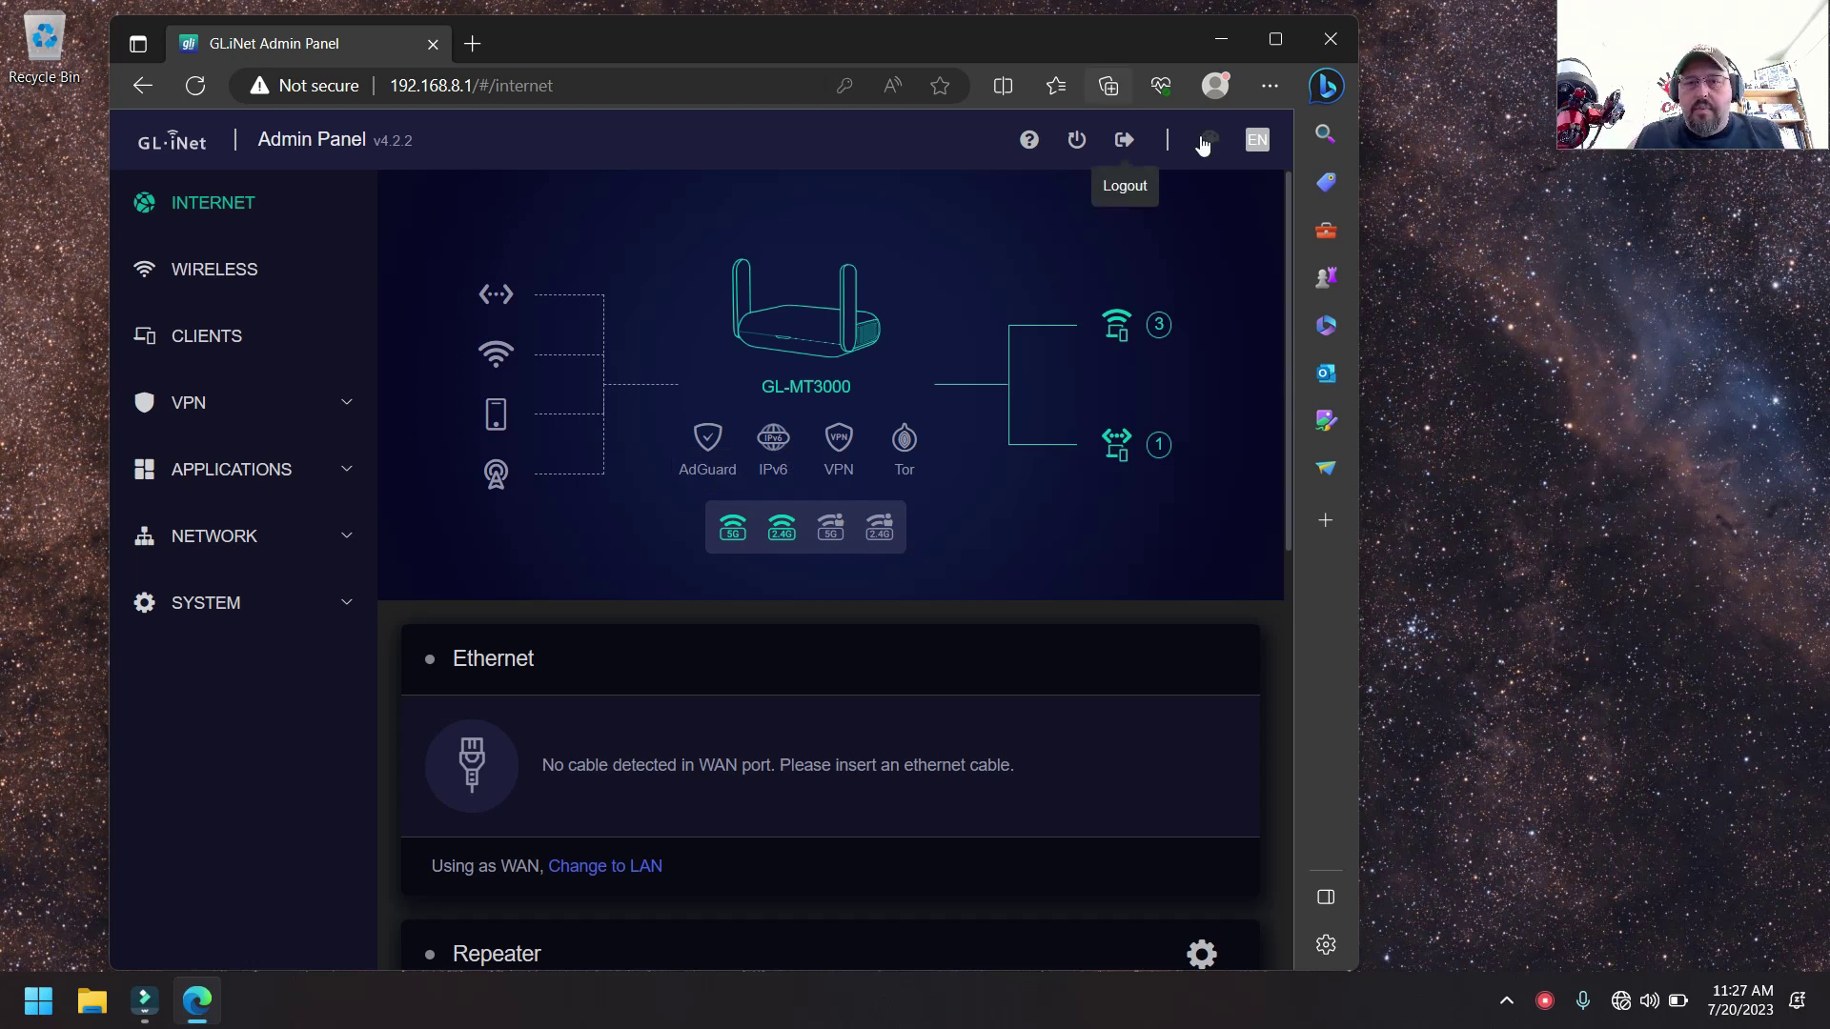
{"action": "mouse_move", "coordinate": [1208, 150]}
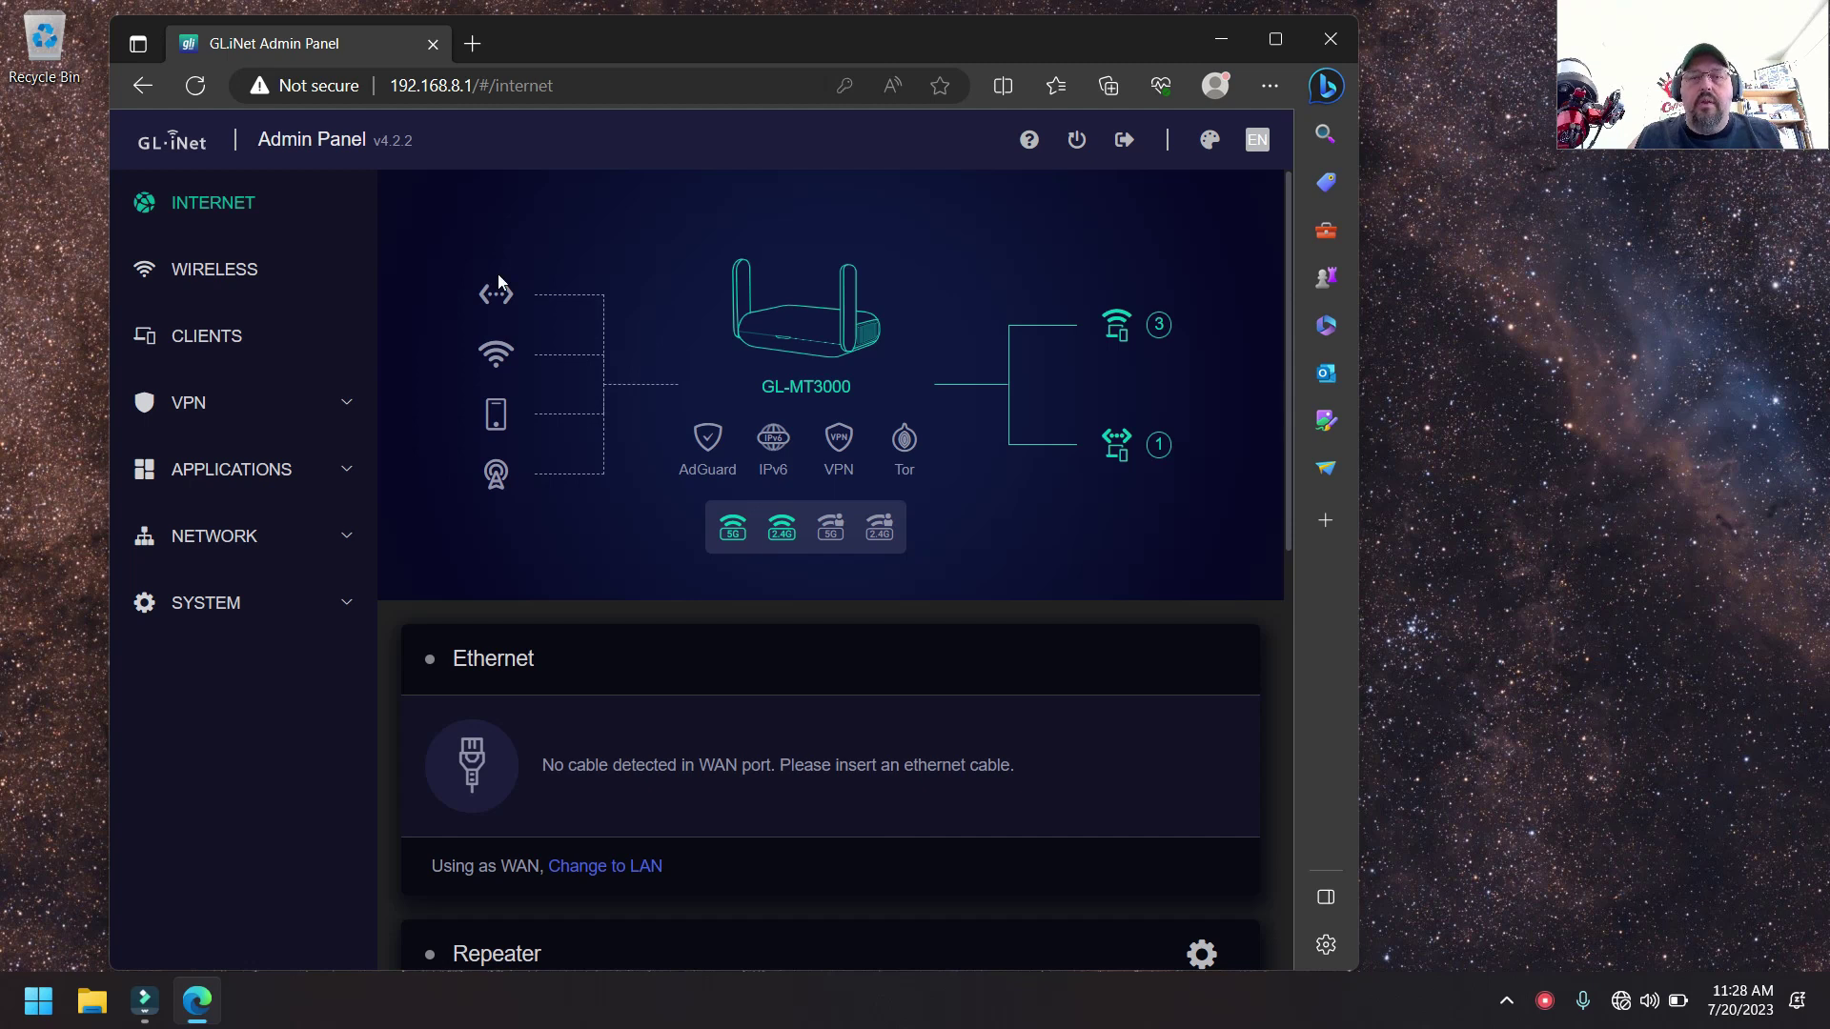
- Review the 5GHz and 2.4GHz Wireless settings, then list the four online clients, including iOptronHEM27
{"action": "left_click", "coordinate": [219, 271]}
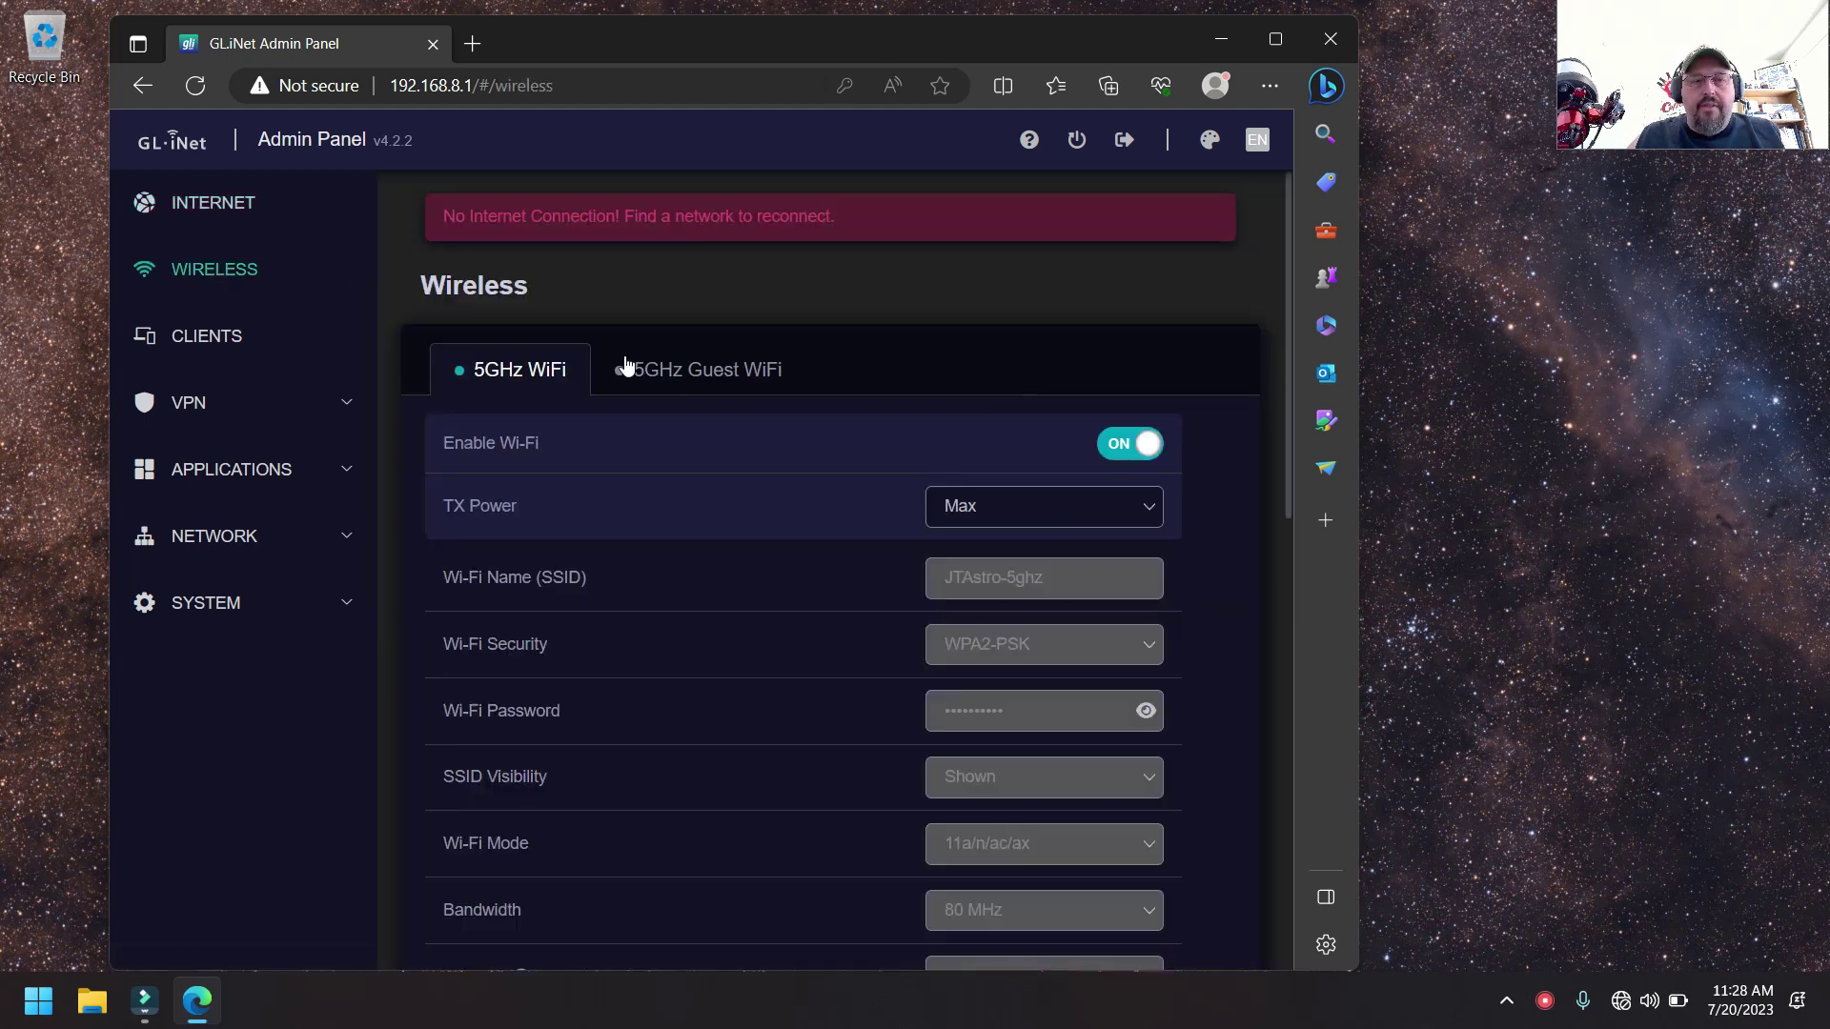
{"action": "scroll", "coordinate": [838, 300], "scroll_direction": "down", "scroll_amount": 2}
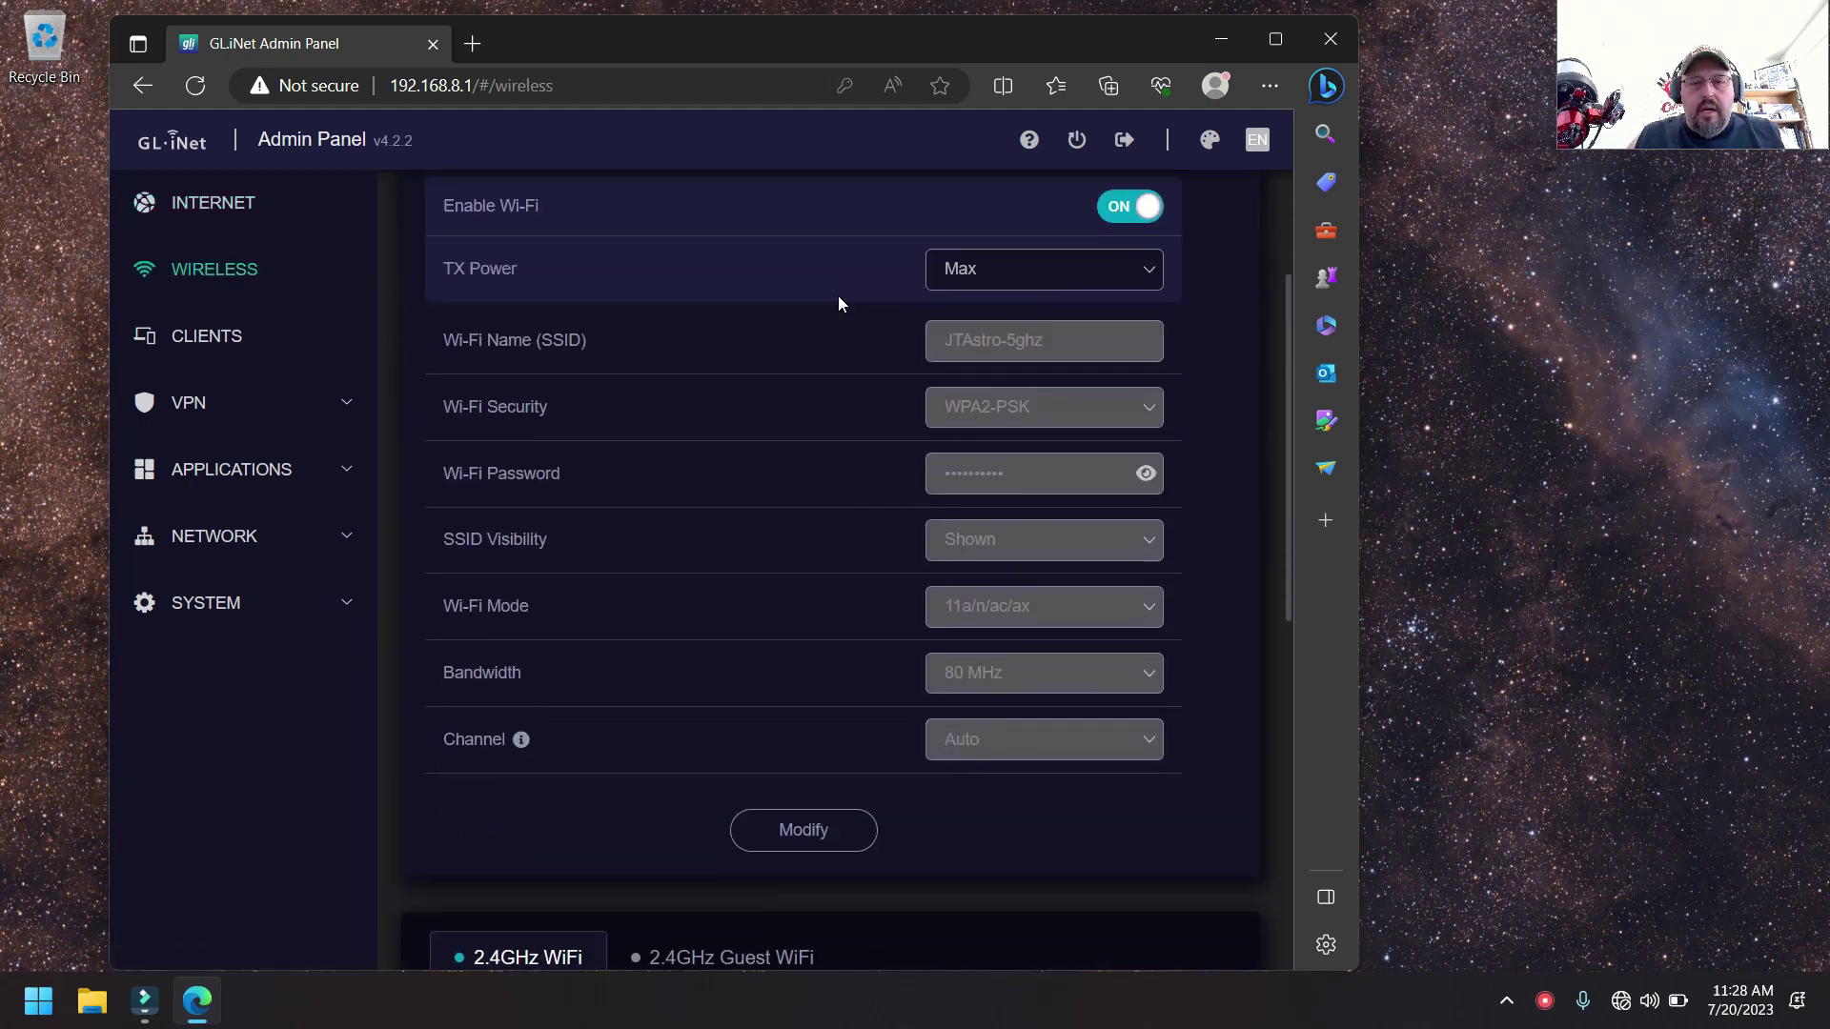
{"action": "scroll", "coordinate": [883, 376], "scroll_direction": "up", "scroll_amount": 1}
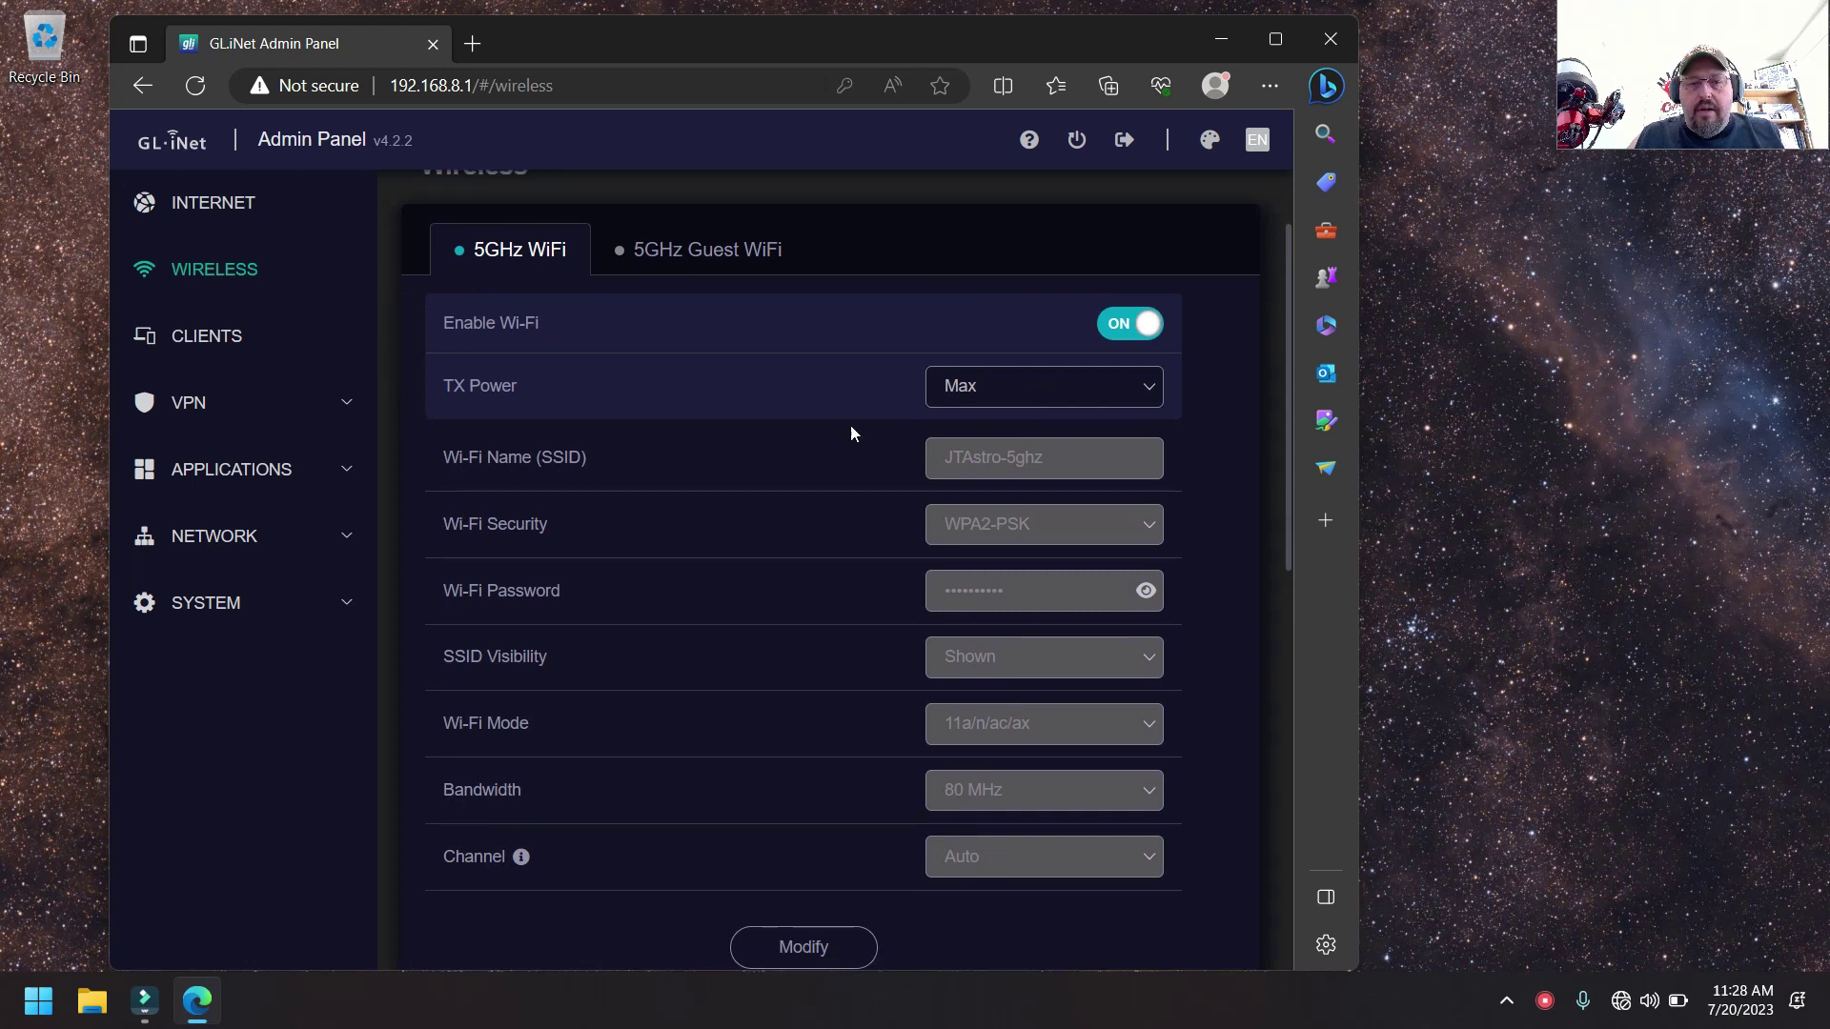
{"action": "scroll", "coordinate": [858, 429], "scroll_direction": "down", "scroll_amount": 2}
{"action": "scroll", "coordinate": [524, 506], "scroll_direction": "down", "scroll_amount": 4}
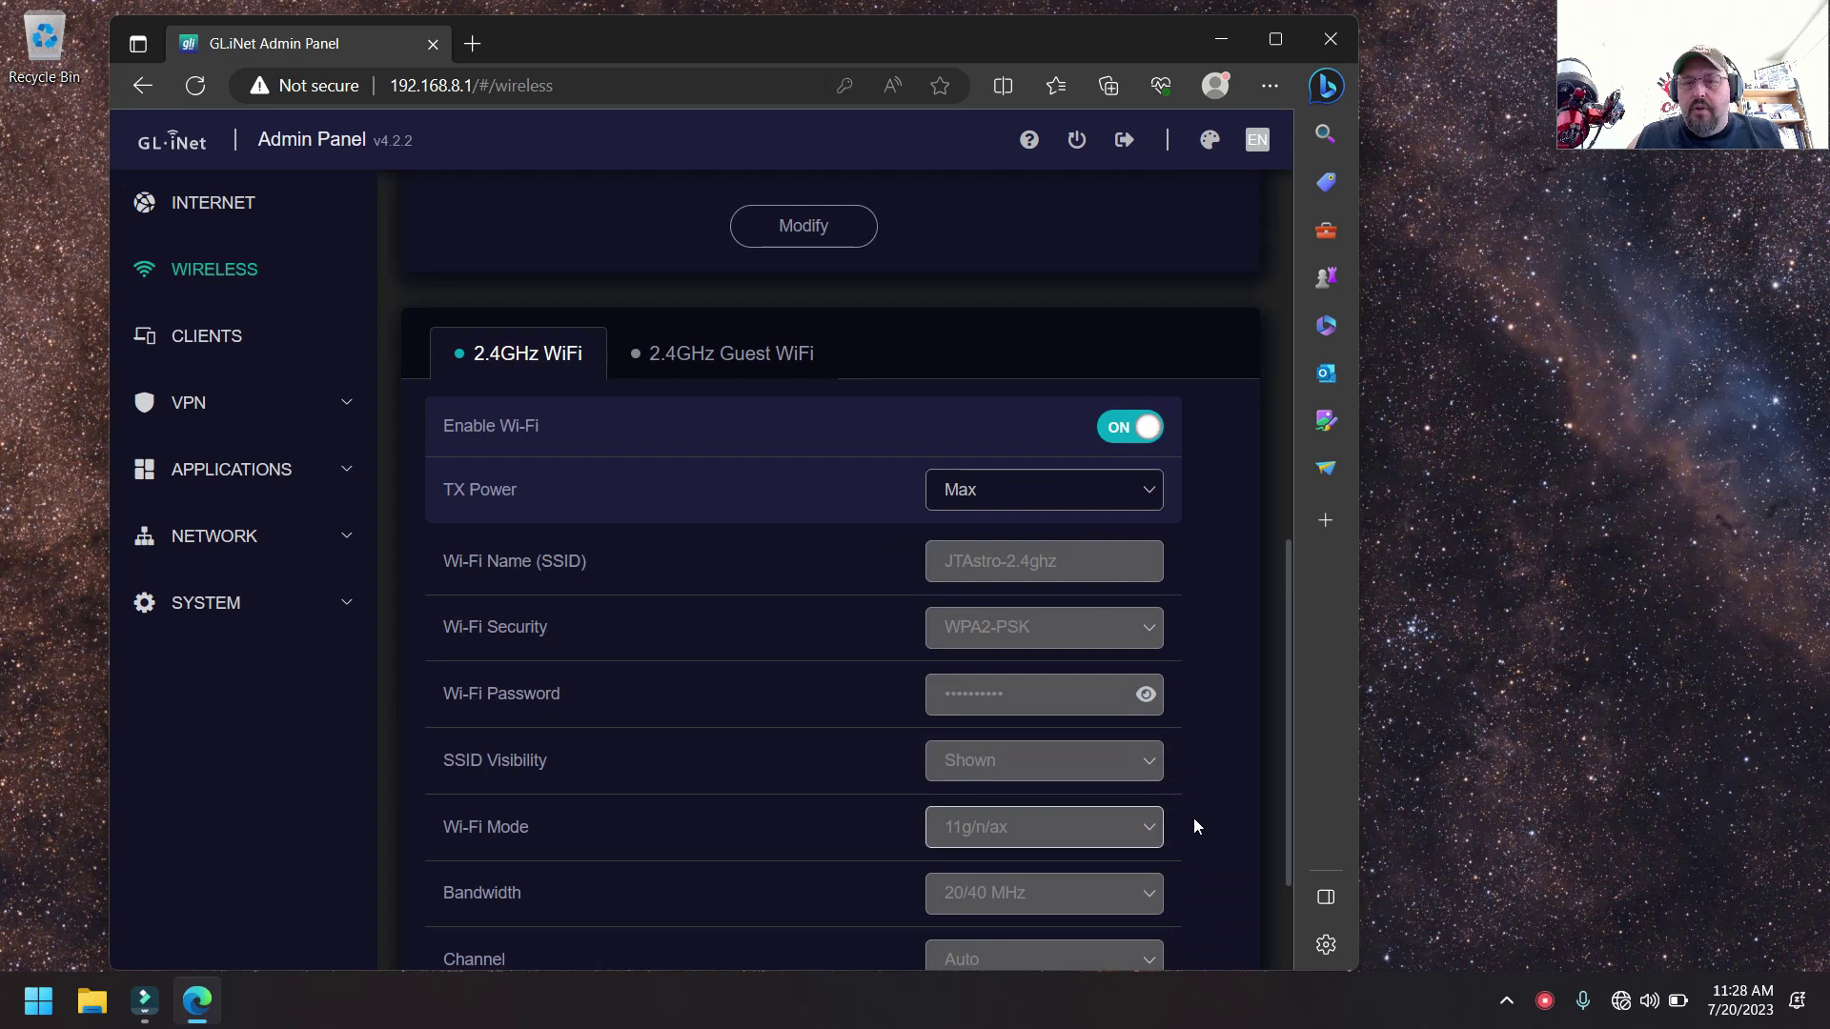
{"action": "scroll", "coordinate": [1197, 826], "scroll_direction": "down", "scroll_amount": 2}
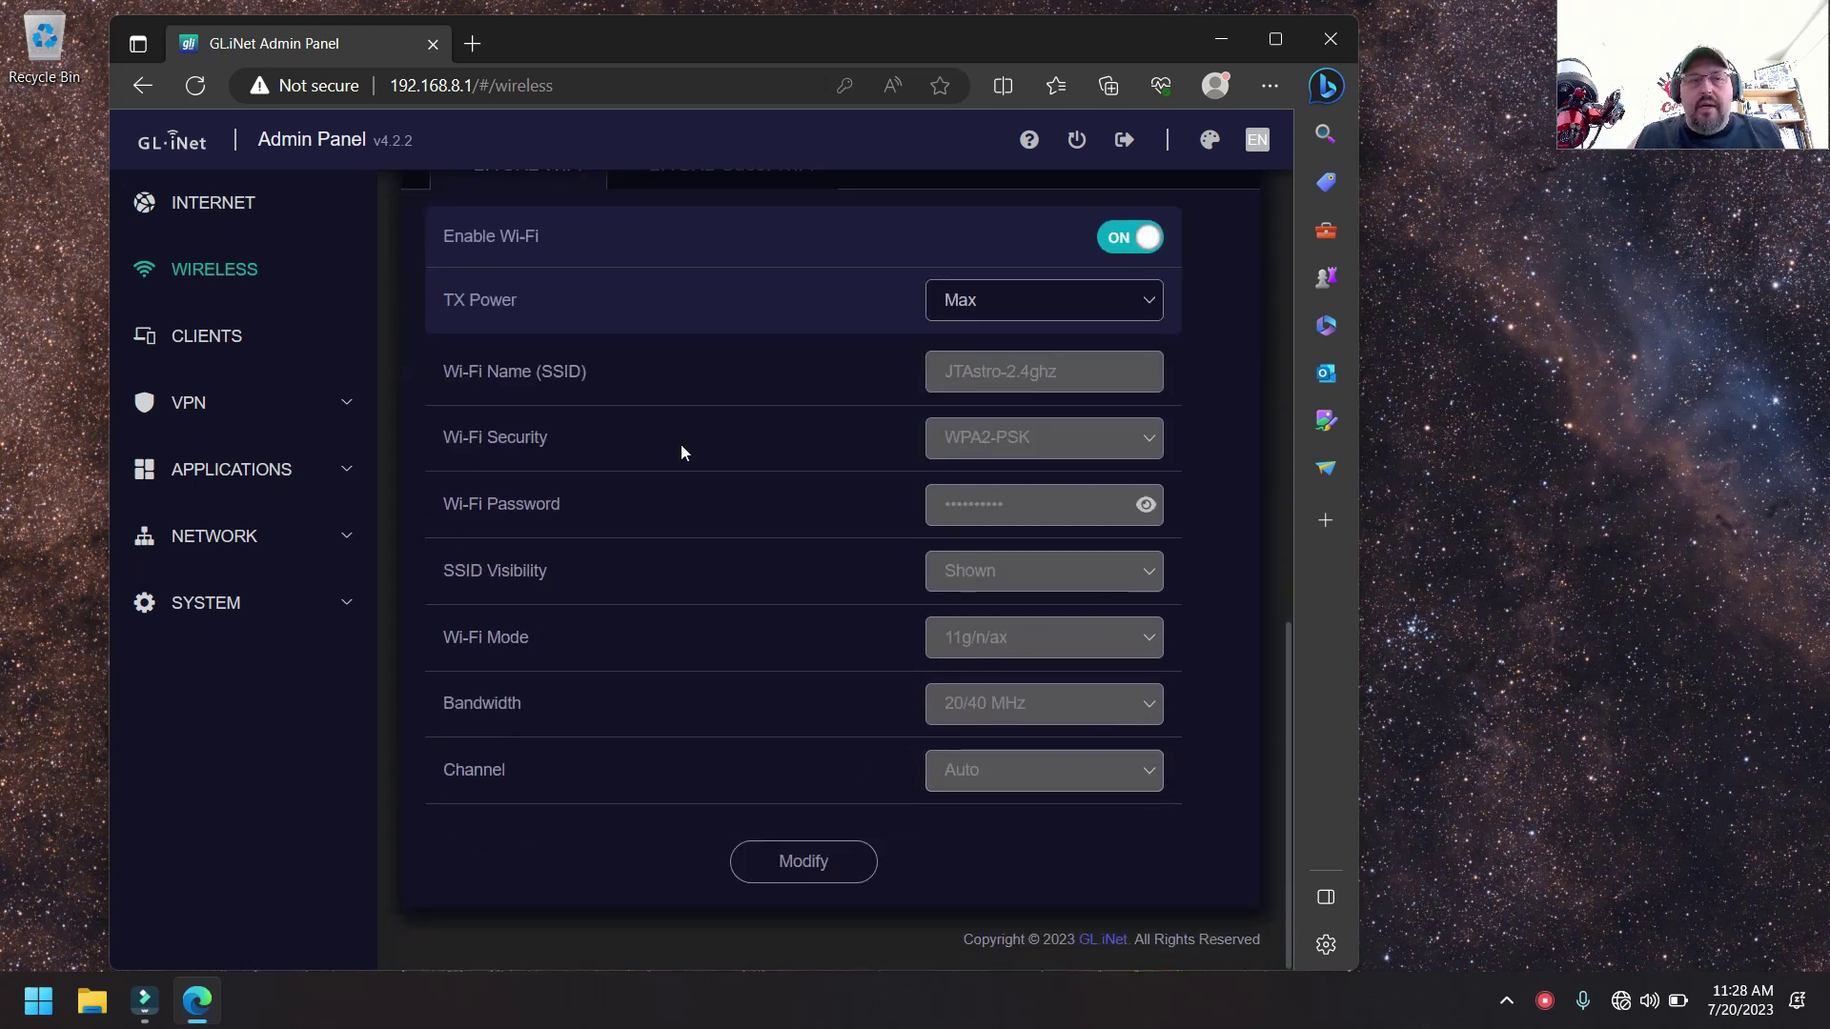
{"action": "left_click", "coordinate": [206, 338]}
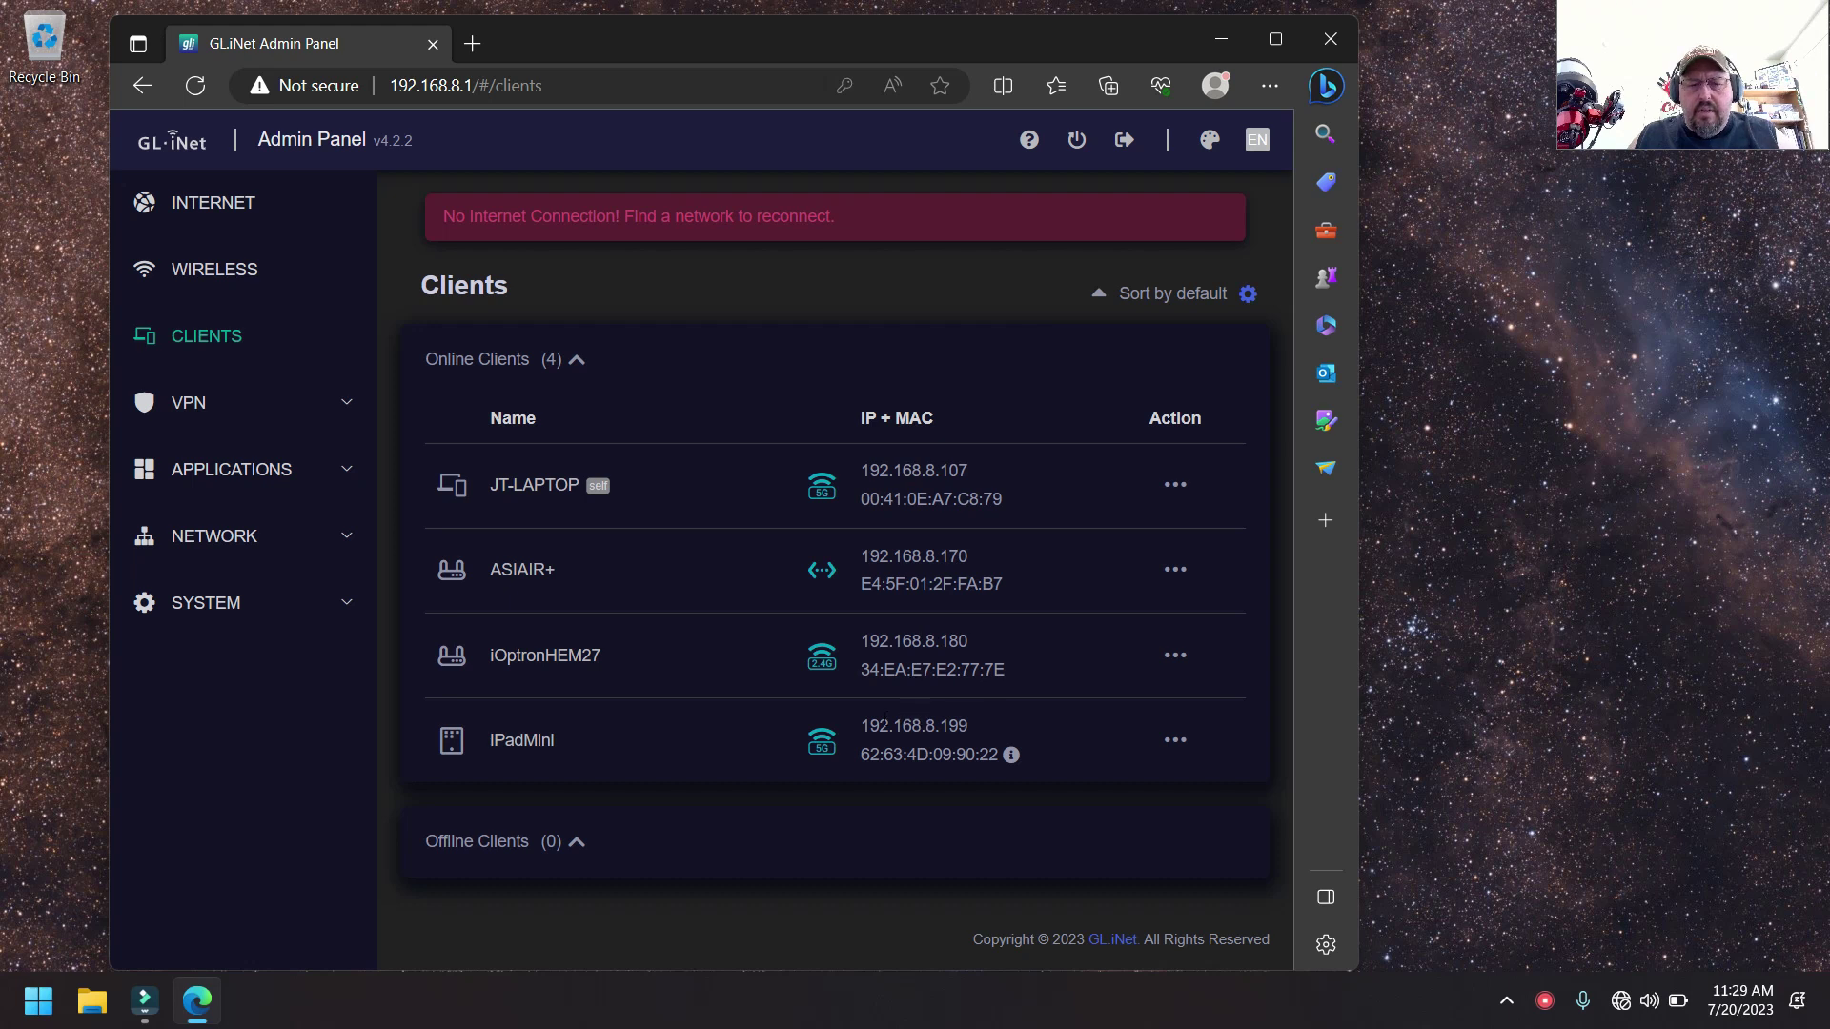
- Select iOptronHEM27's address 192.168.8.180 and minimise Edge to show the desktop
{"action": "double_click", "coordinate": [965, 641]}
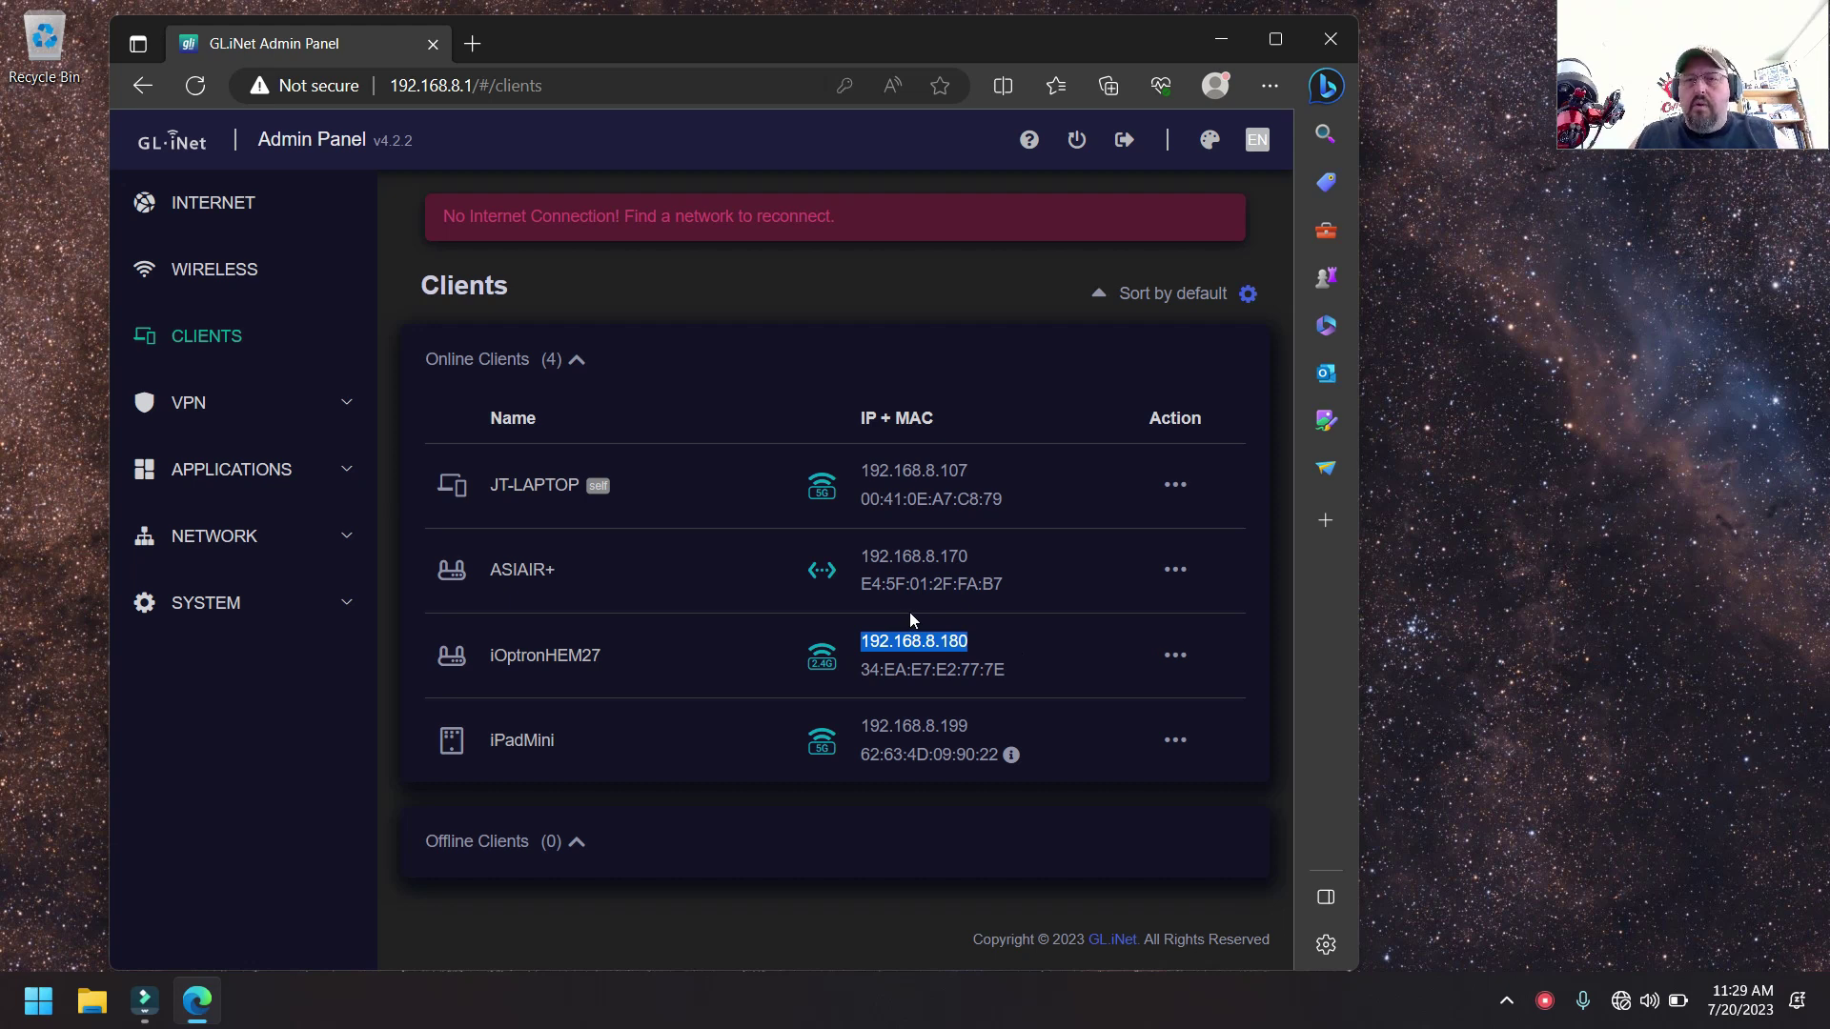
{"action": "left_click", "coordinate": [1221, 43]}
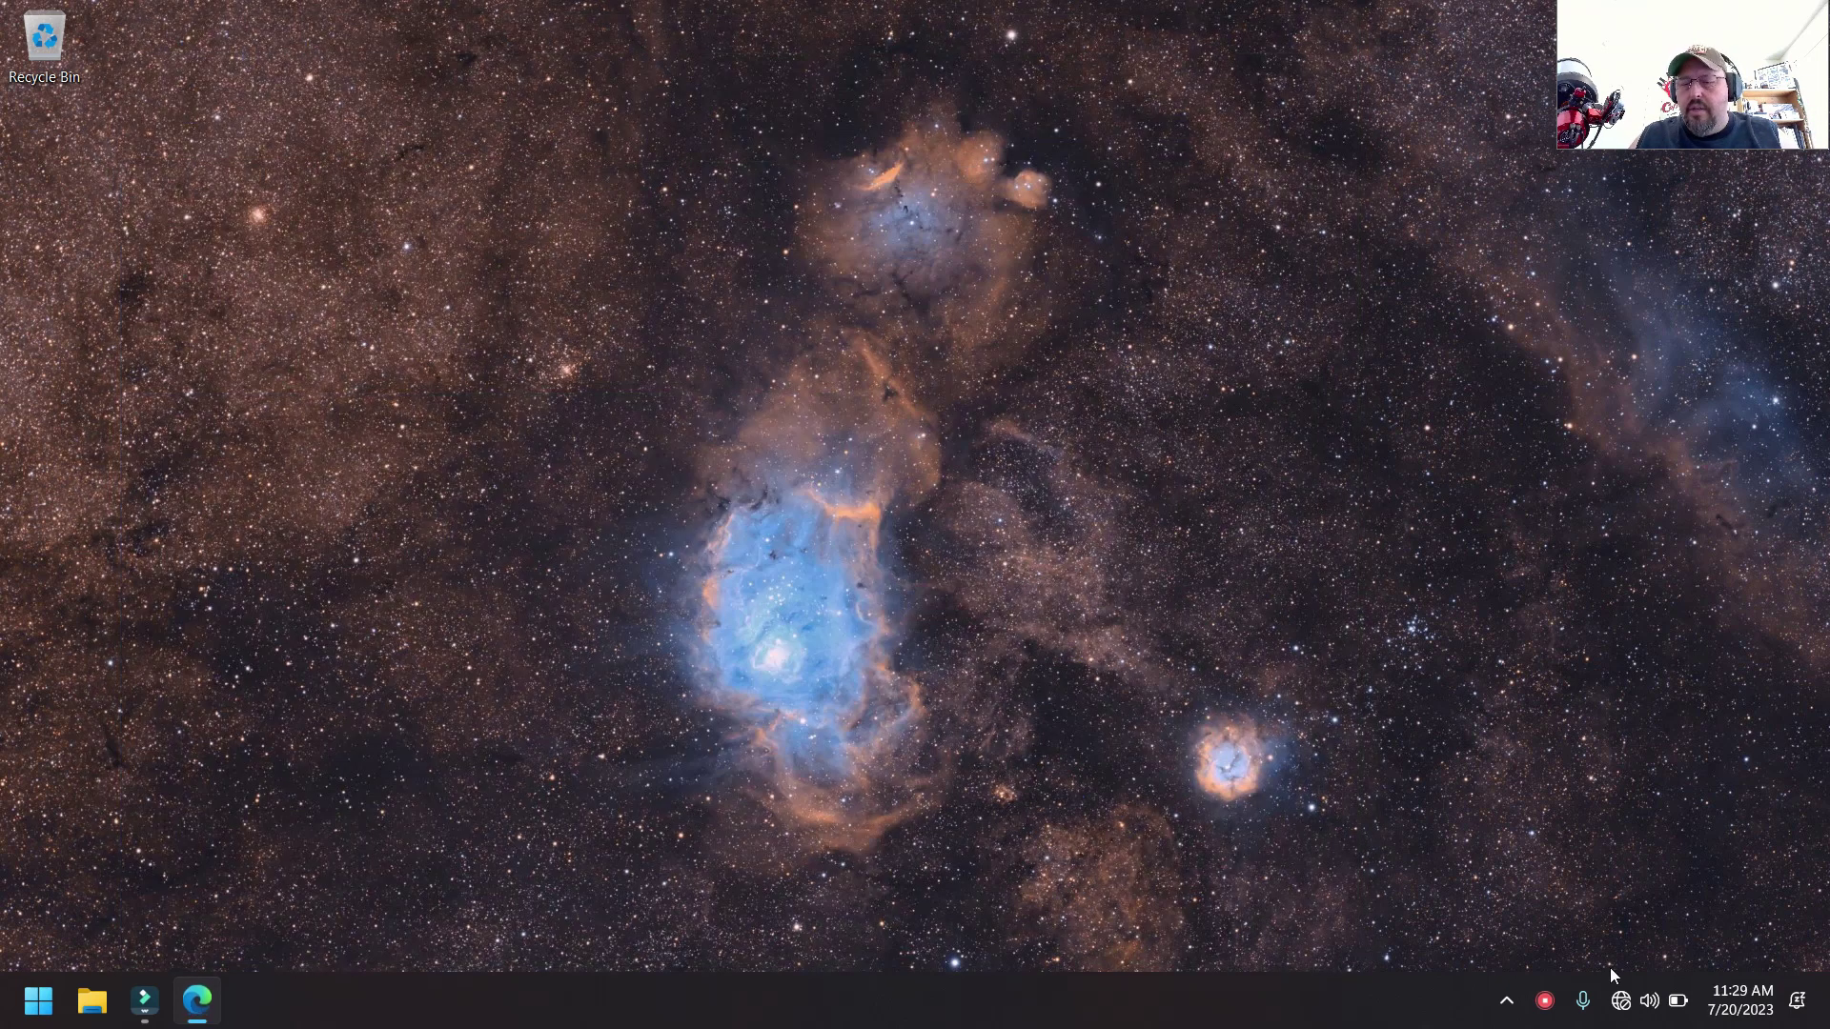
- Start connecting the laptop to the JTiOptronHEM27 Wi-Fi, then restore the router's Clients page in Edge
{"action": "left_click", "coordinate": [1617, 1008]}
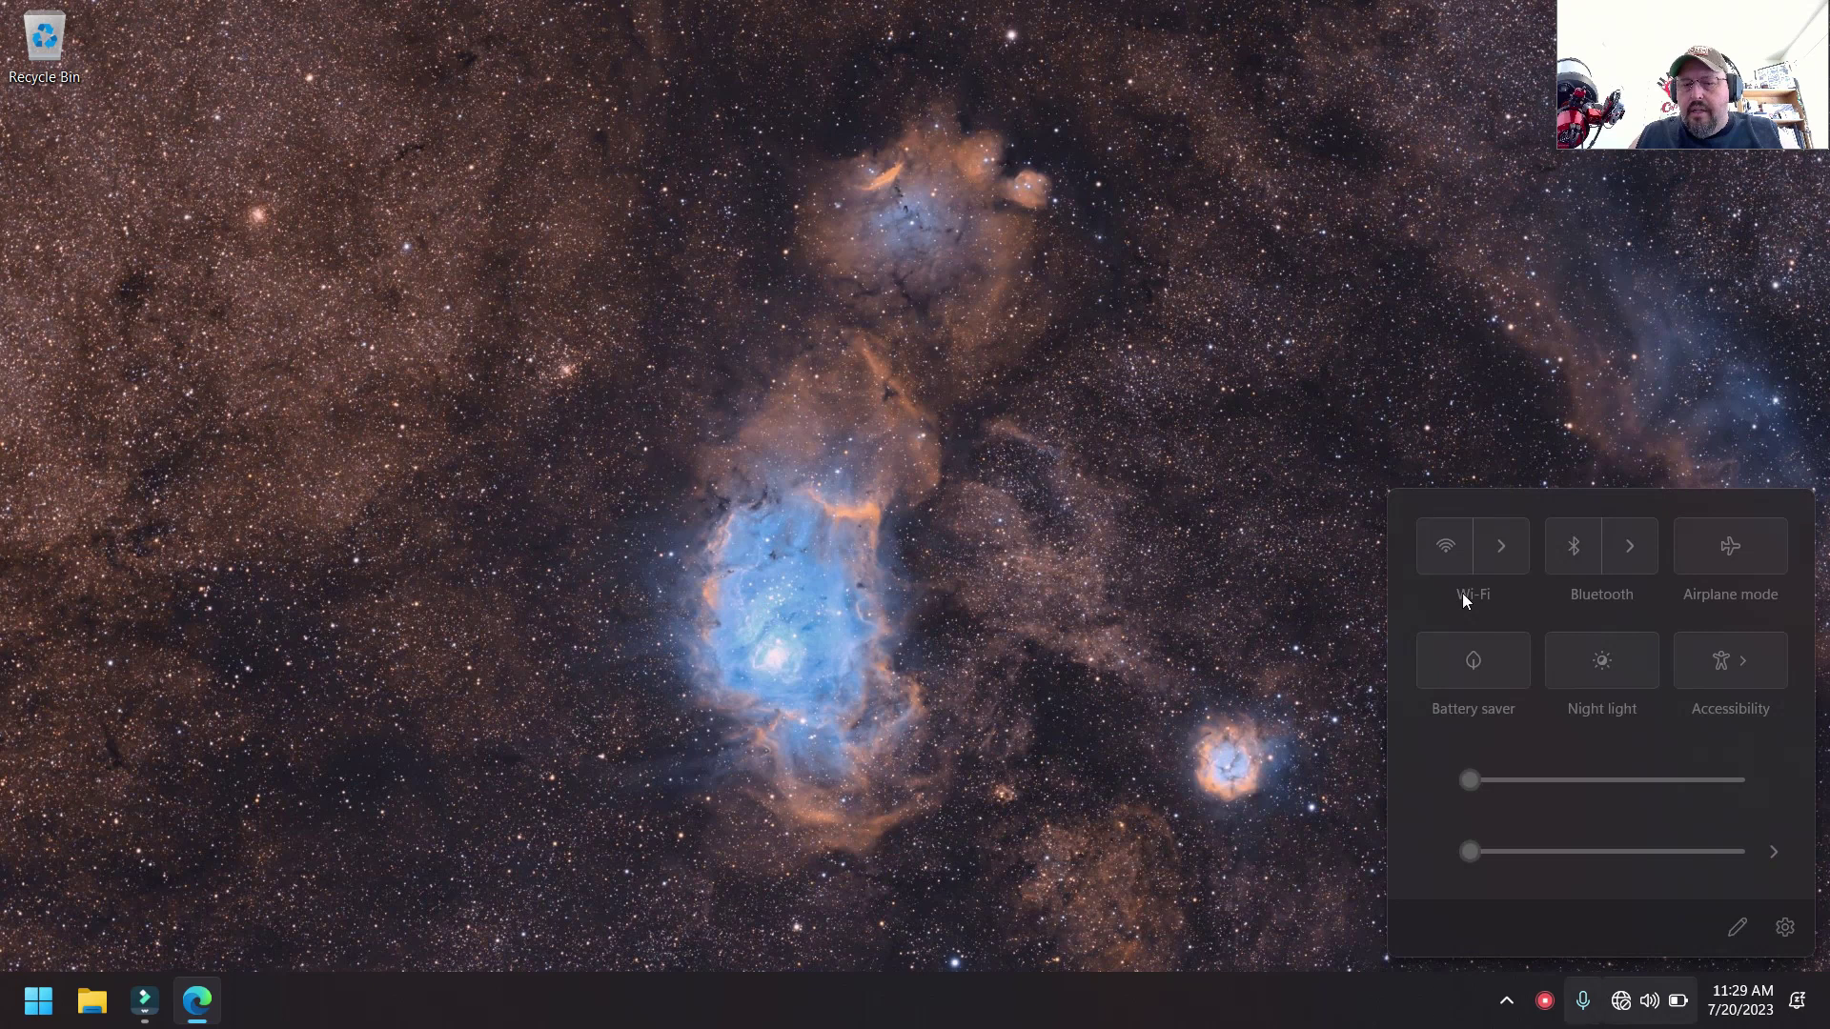
{"action": "left_click", "coordinate": [1490, 550]}
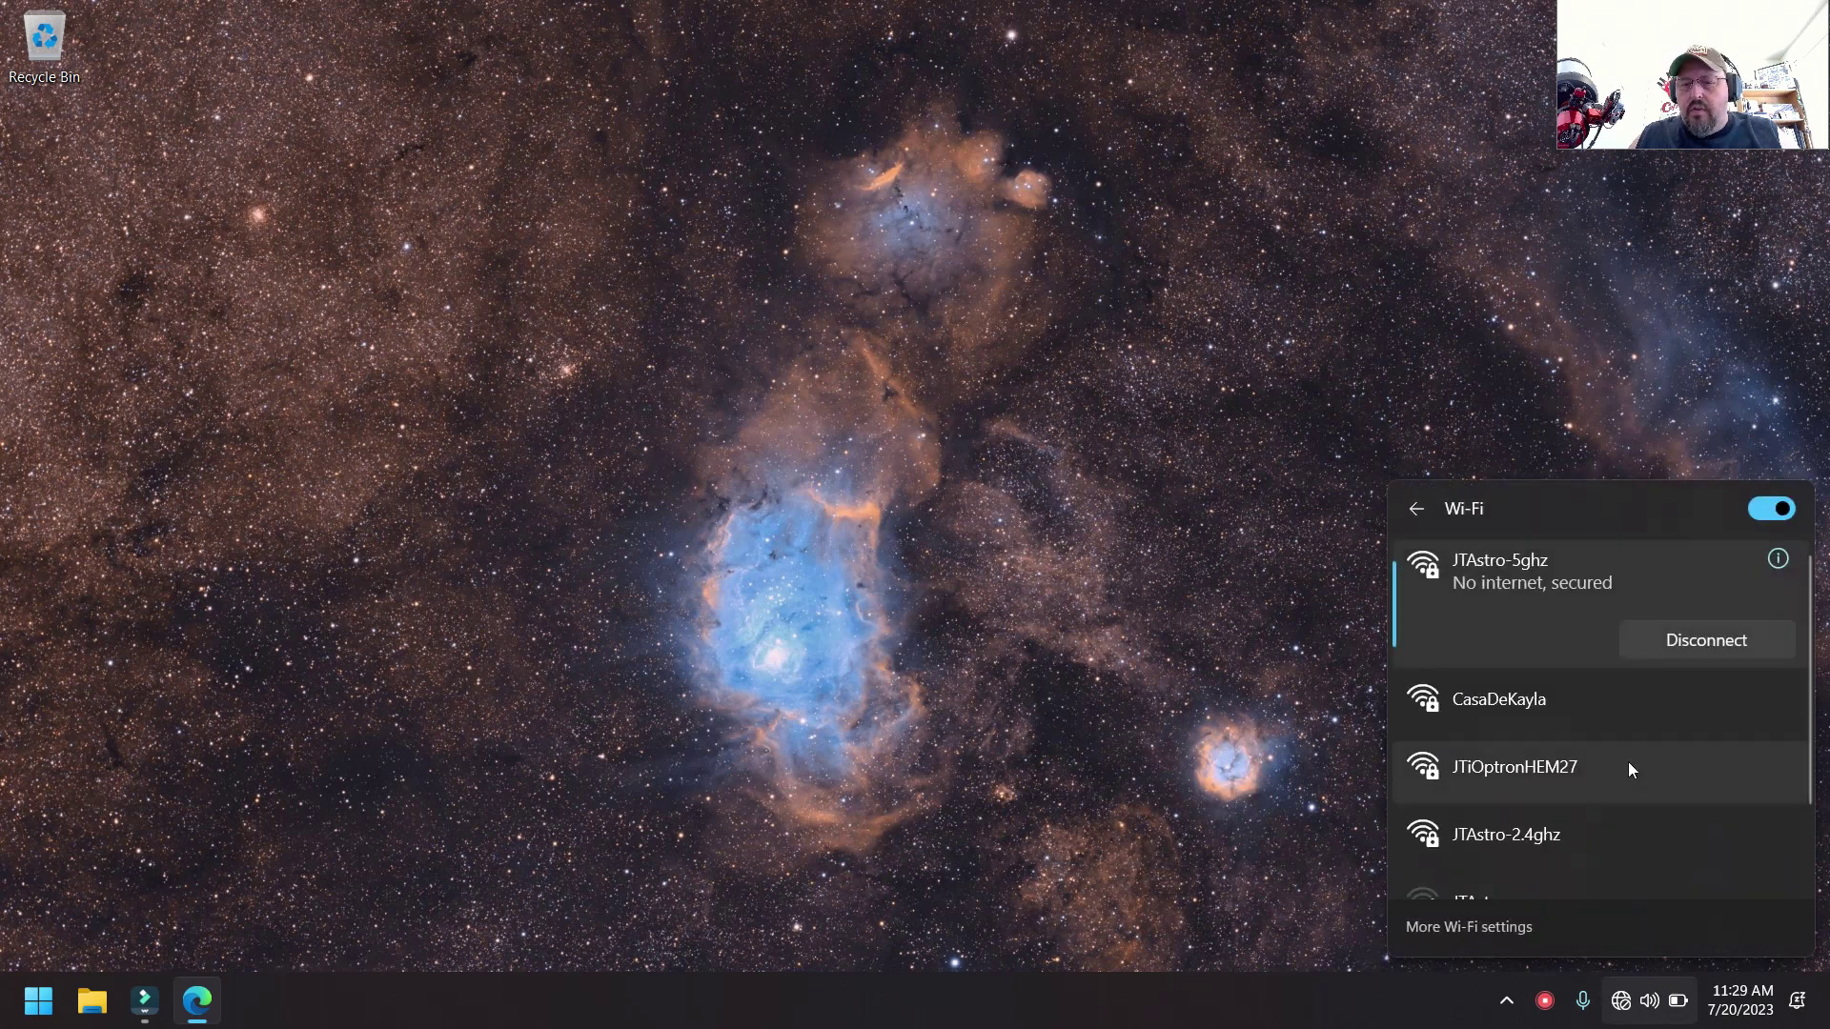
{"action": "key", "text": "Escape"}
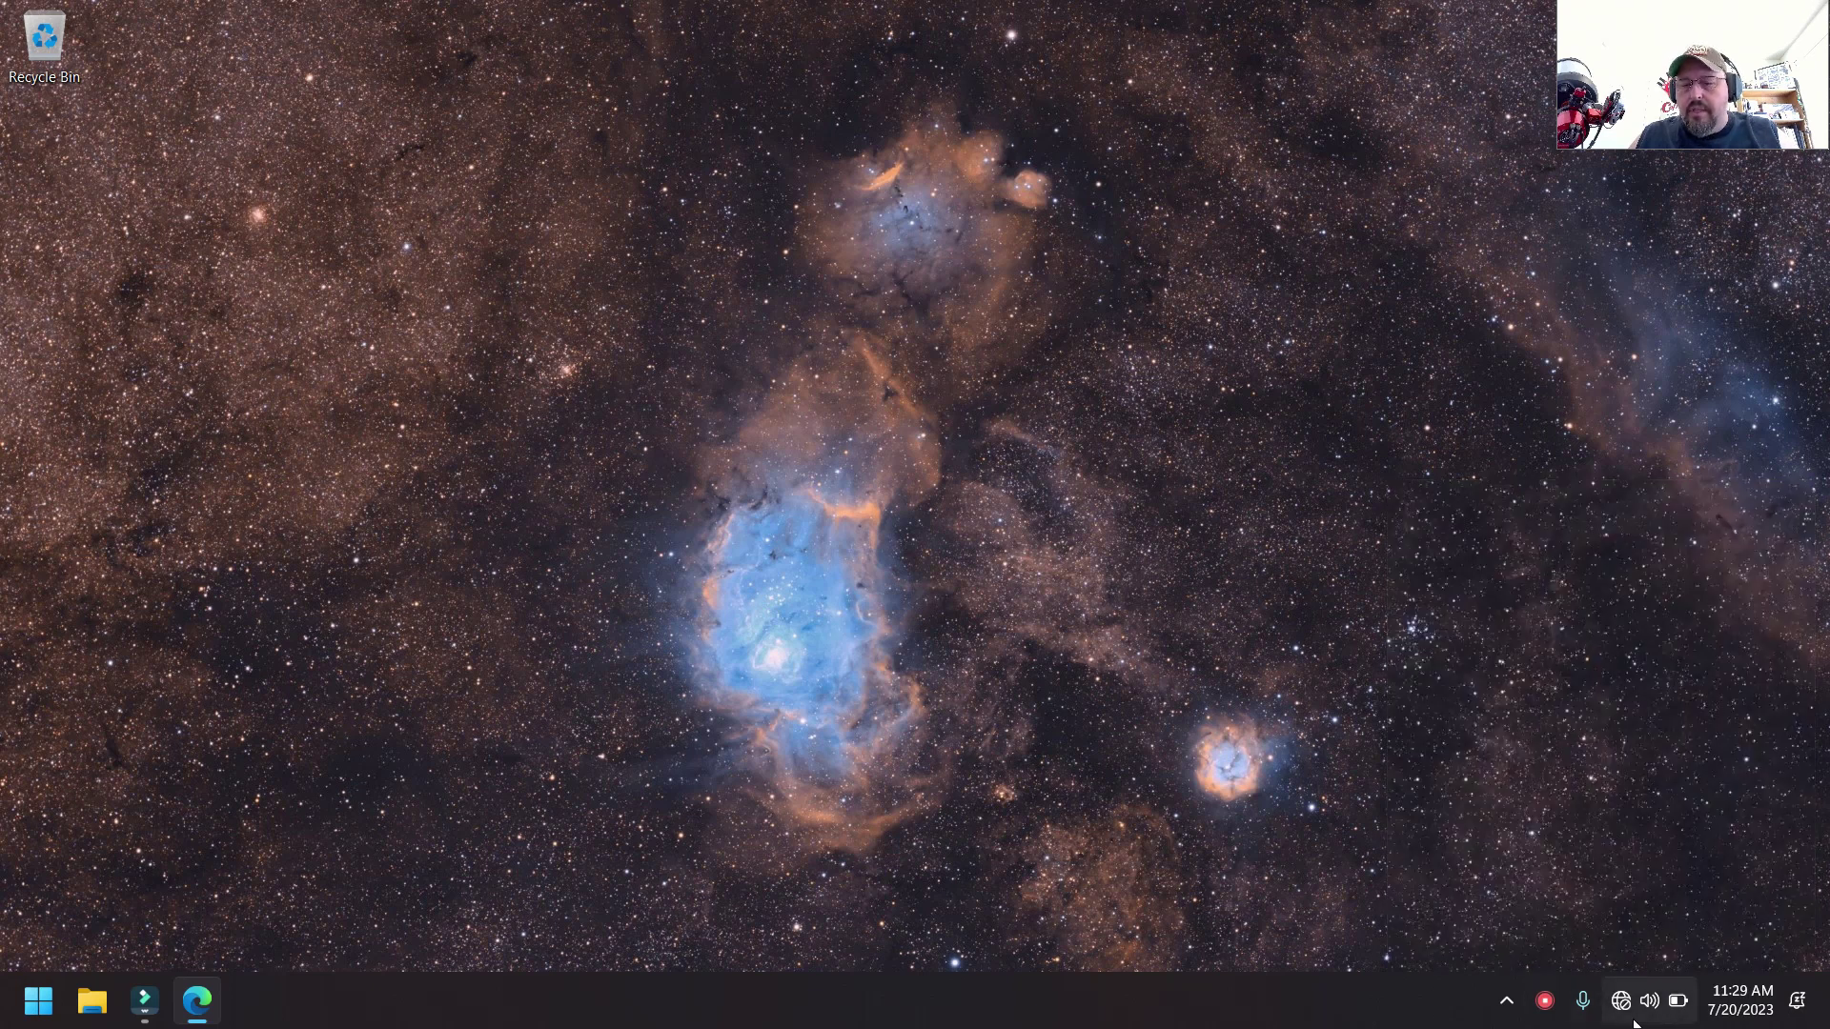
{"action": "key", "text": "super+a"}
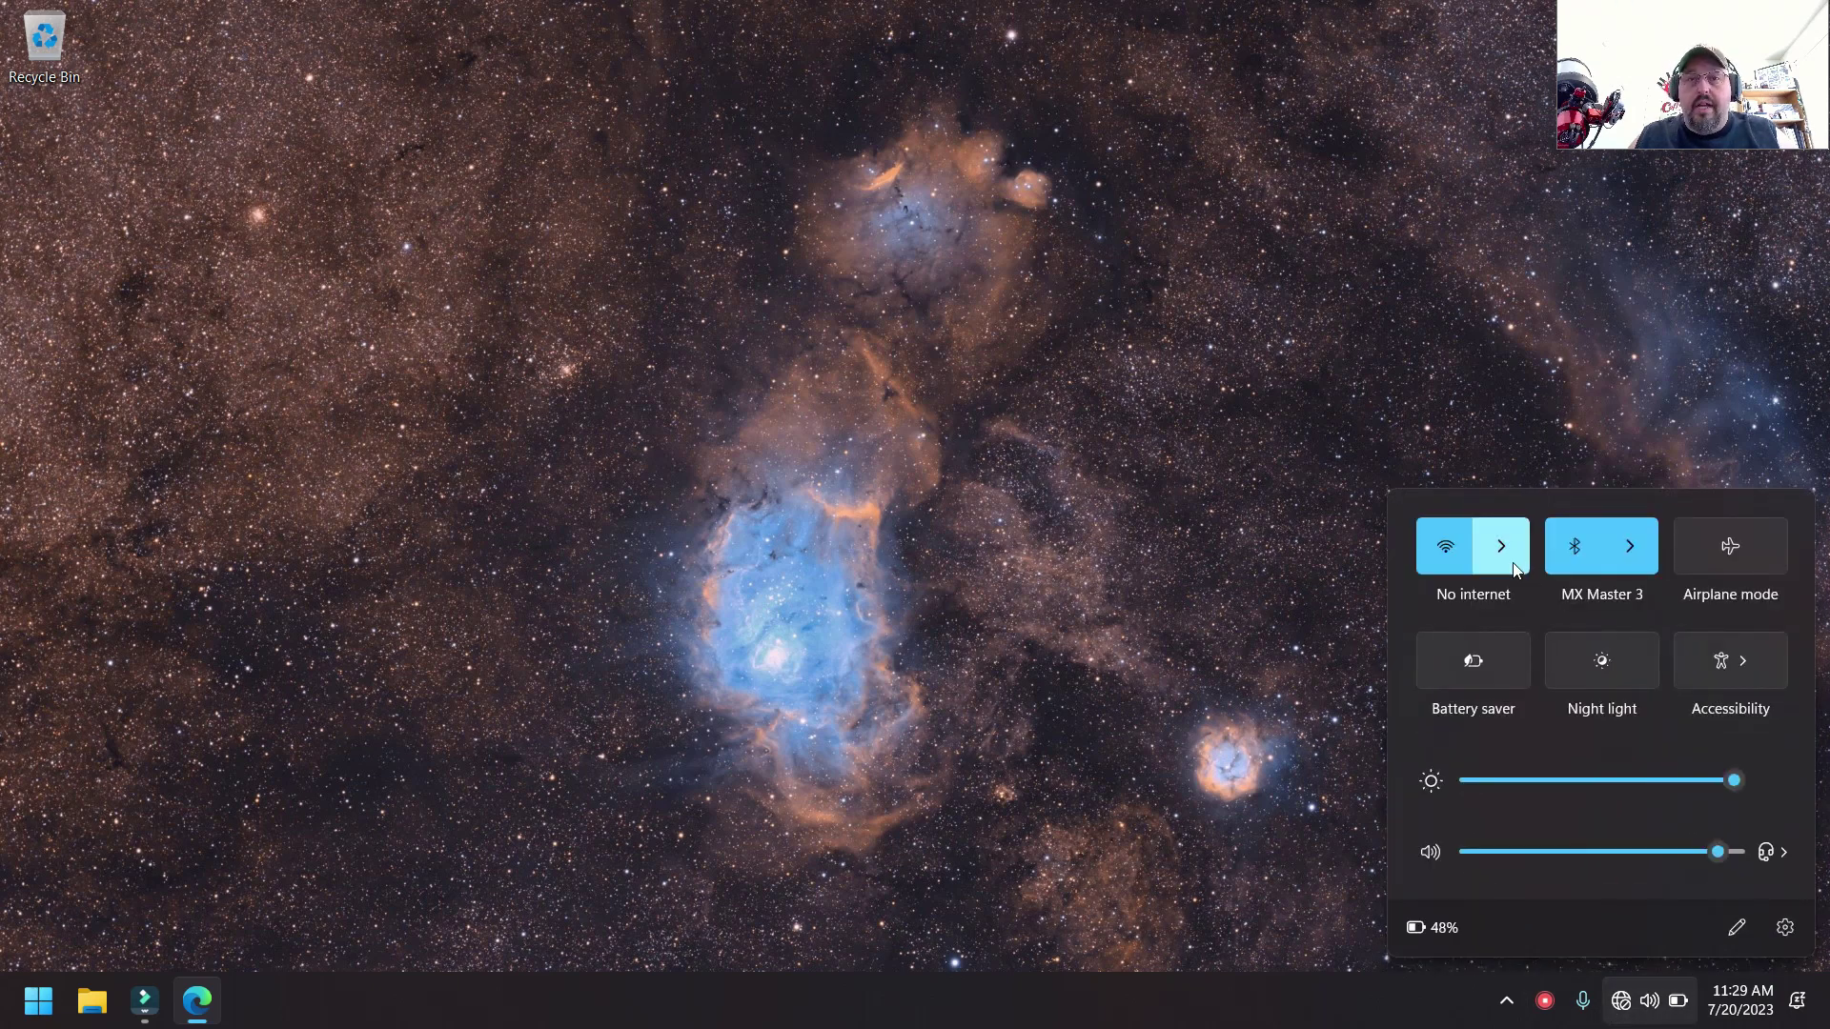
{"action": "left_click", "coordinate": [1514, 568]}
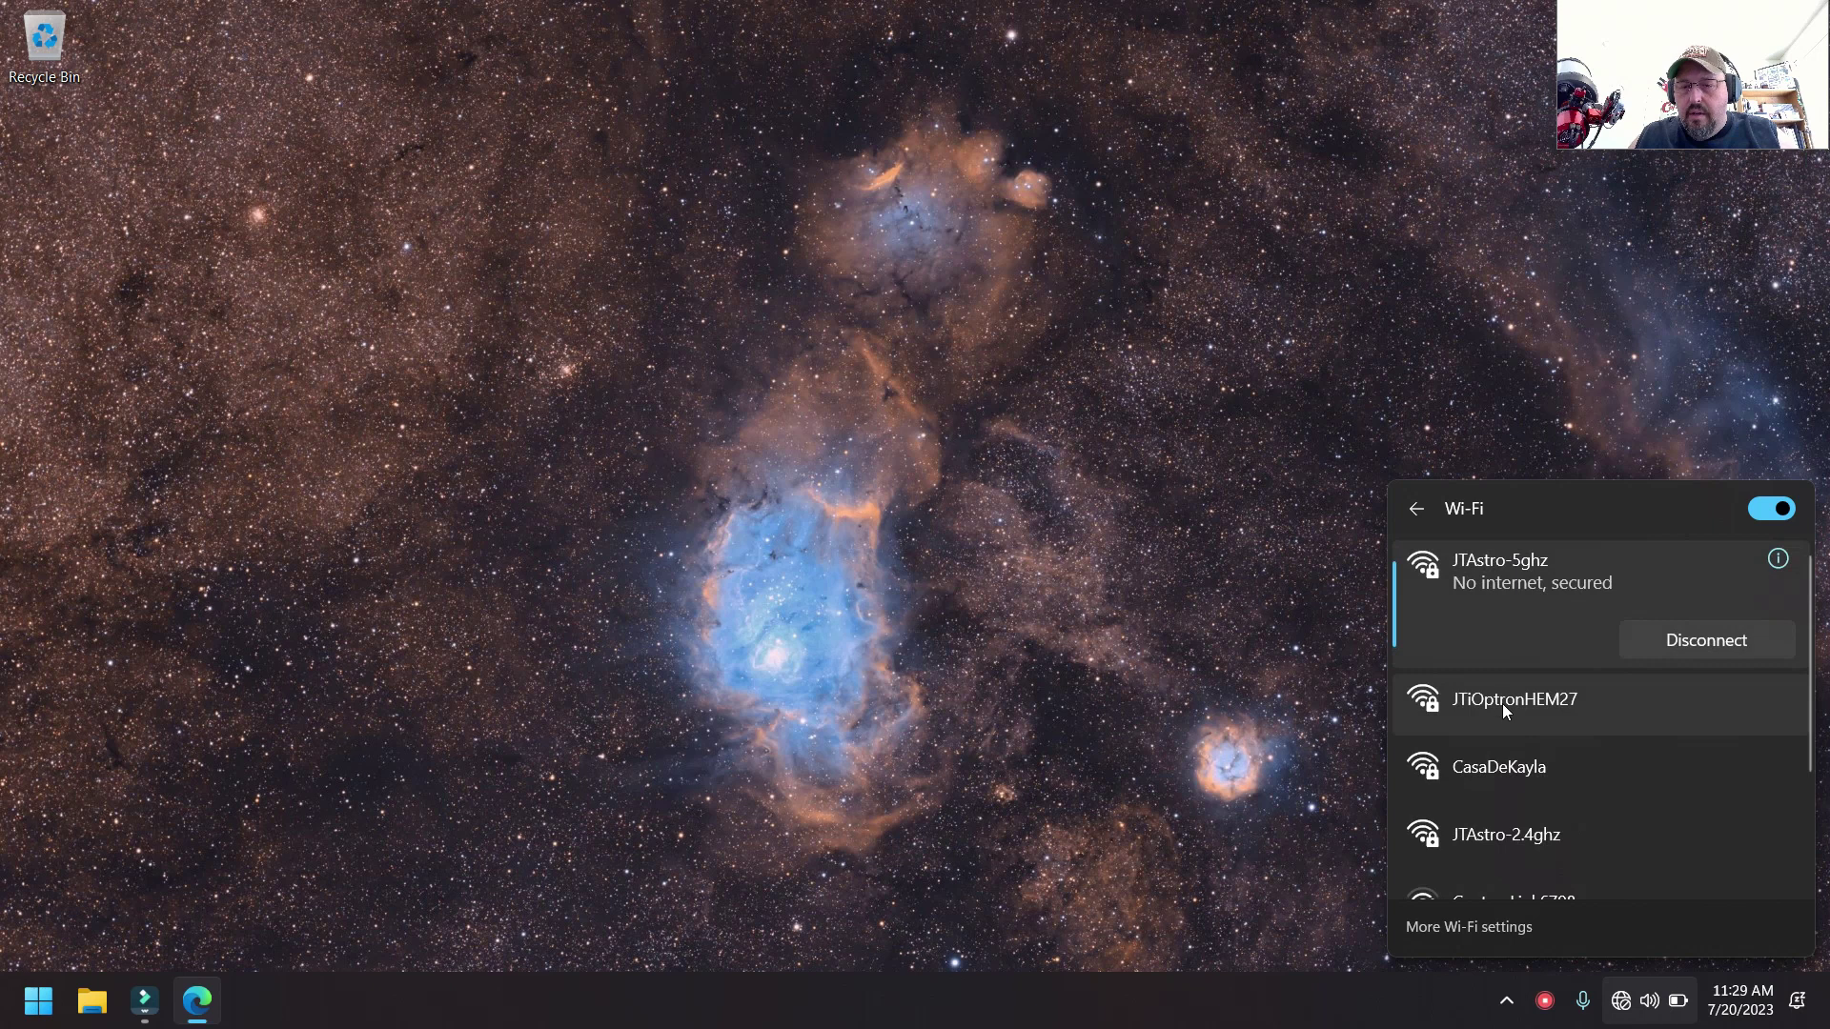
{"action": "left_click", "coordinate": [1502, 703]}
{"action": "left_click", "coordinate": [1742, 747]}
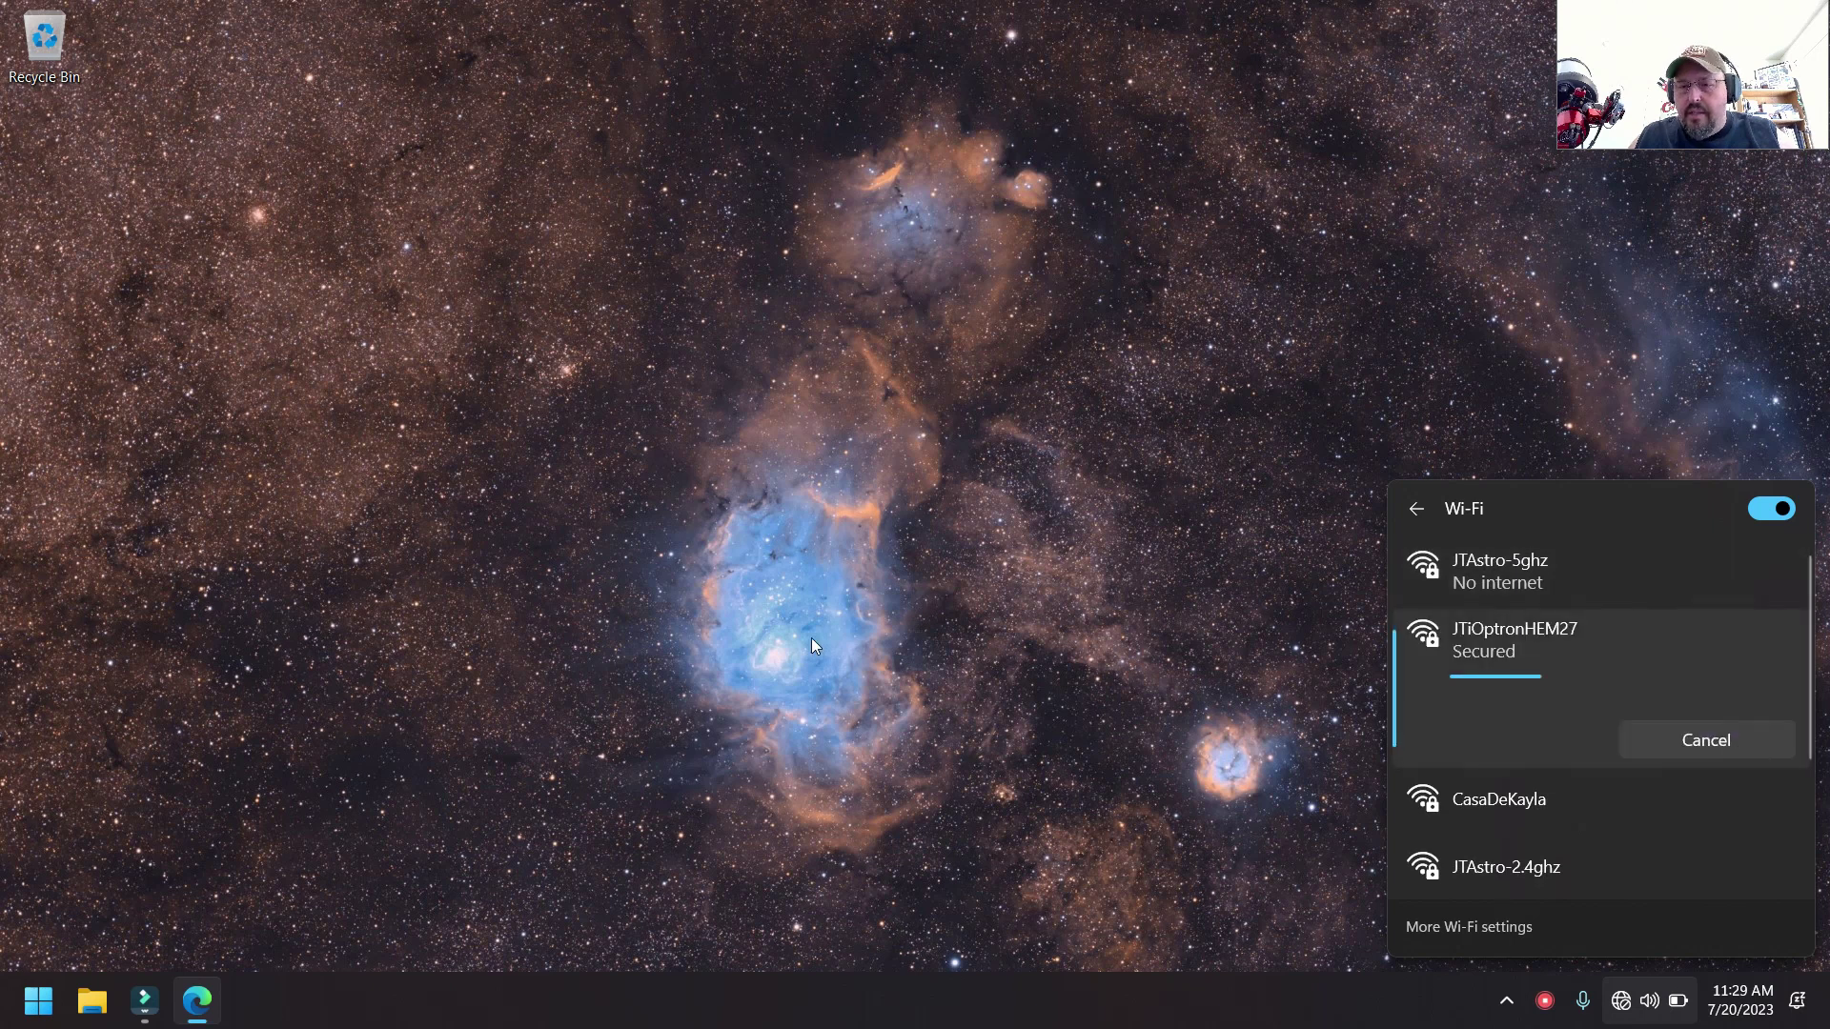
{"action": "left_click", "coordinate": [926, 609]}
{"action": "left_click", "coordinate": [197, 1001]}
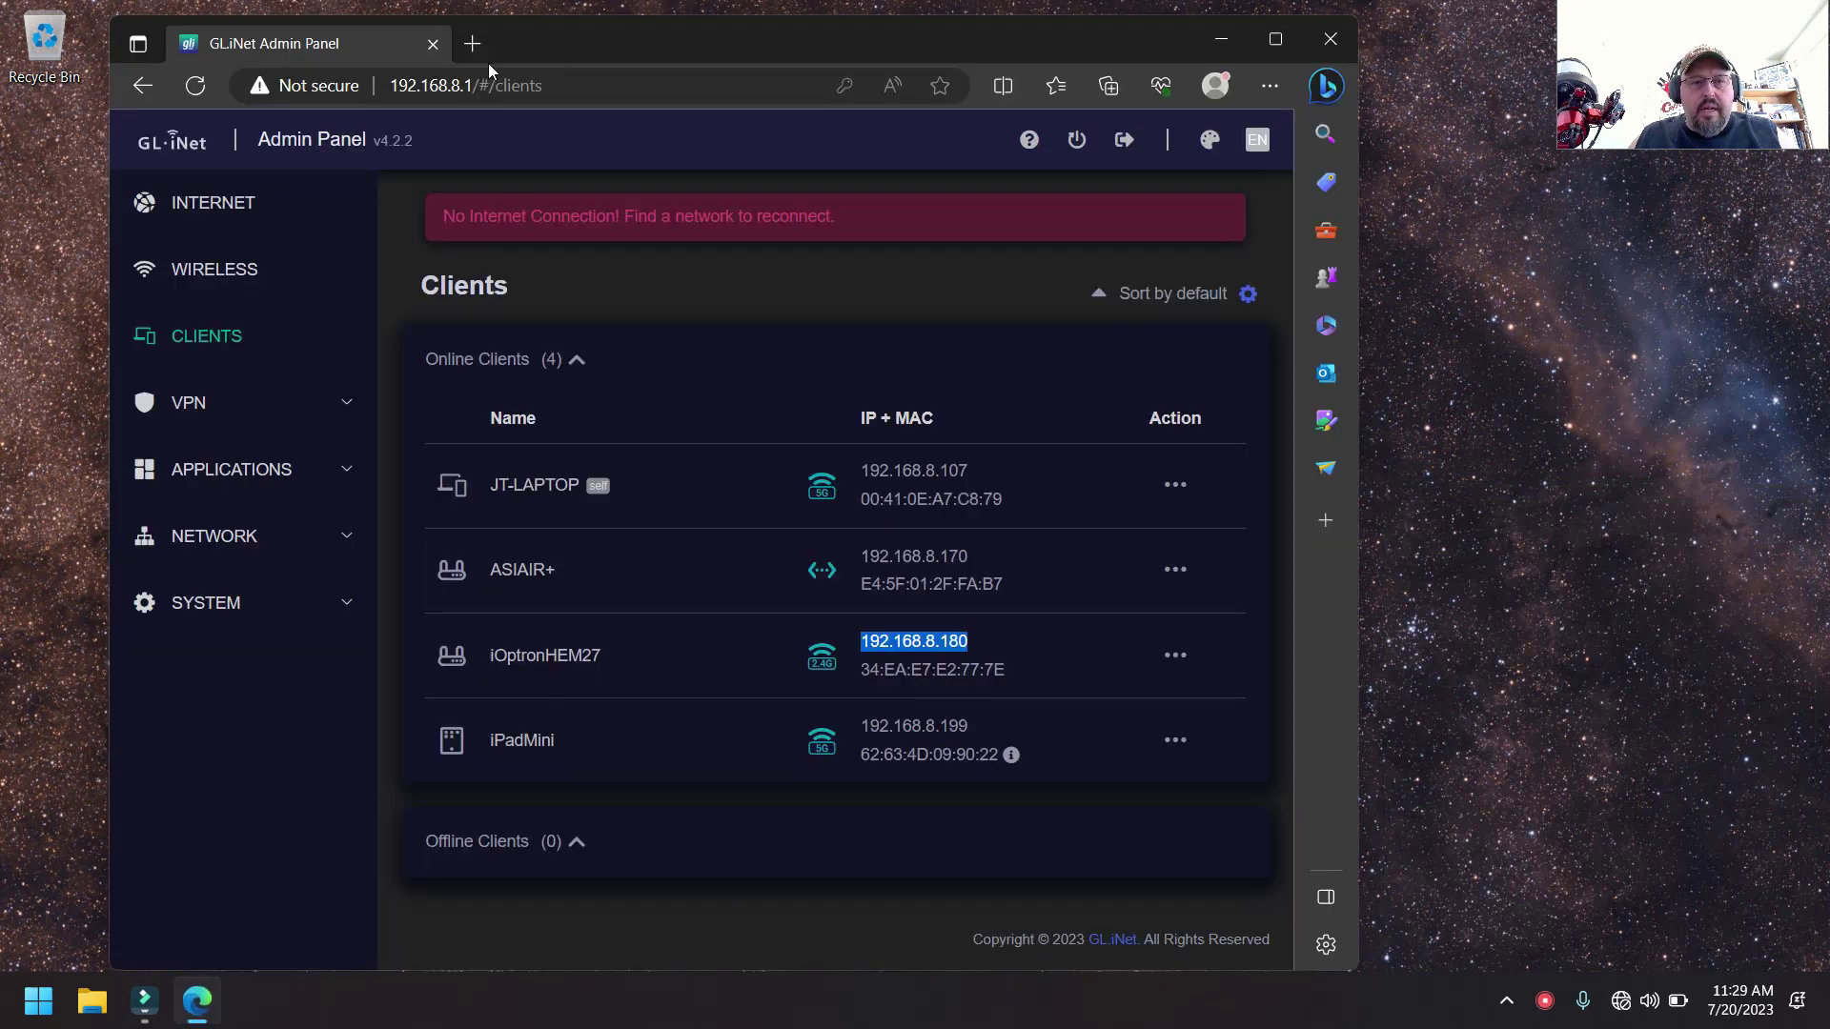
- Open a new blank Edge tab next to the GL.iNet admin panel tab
{"action": "left_click", "coordinate": [368, 19]}
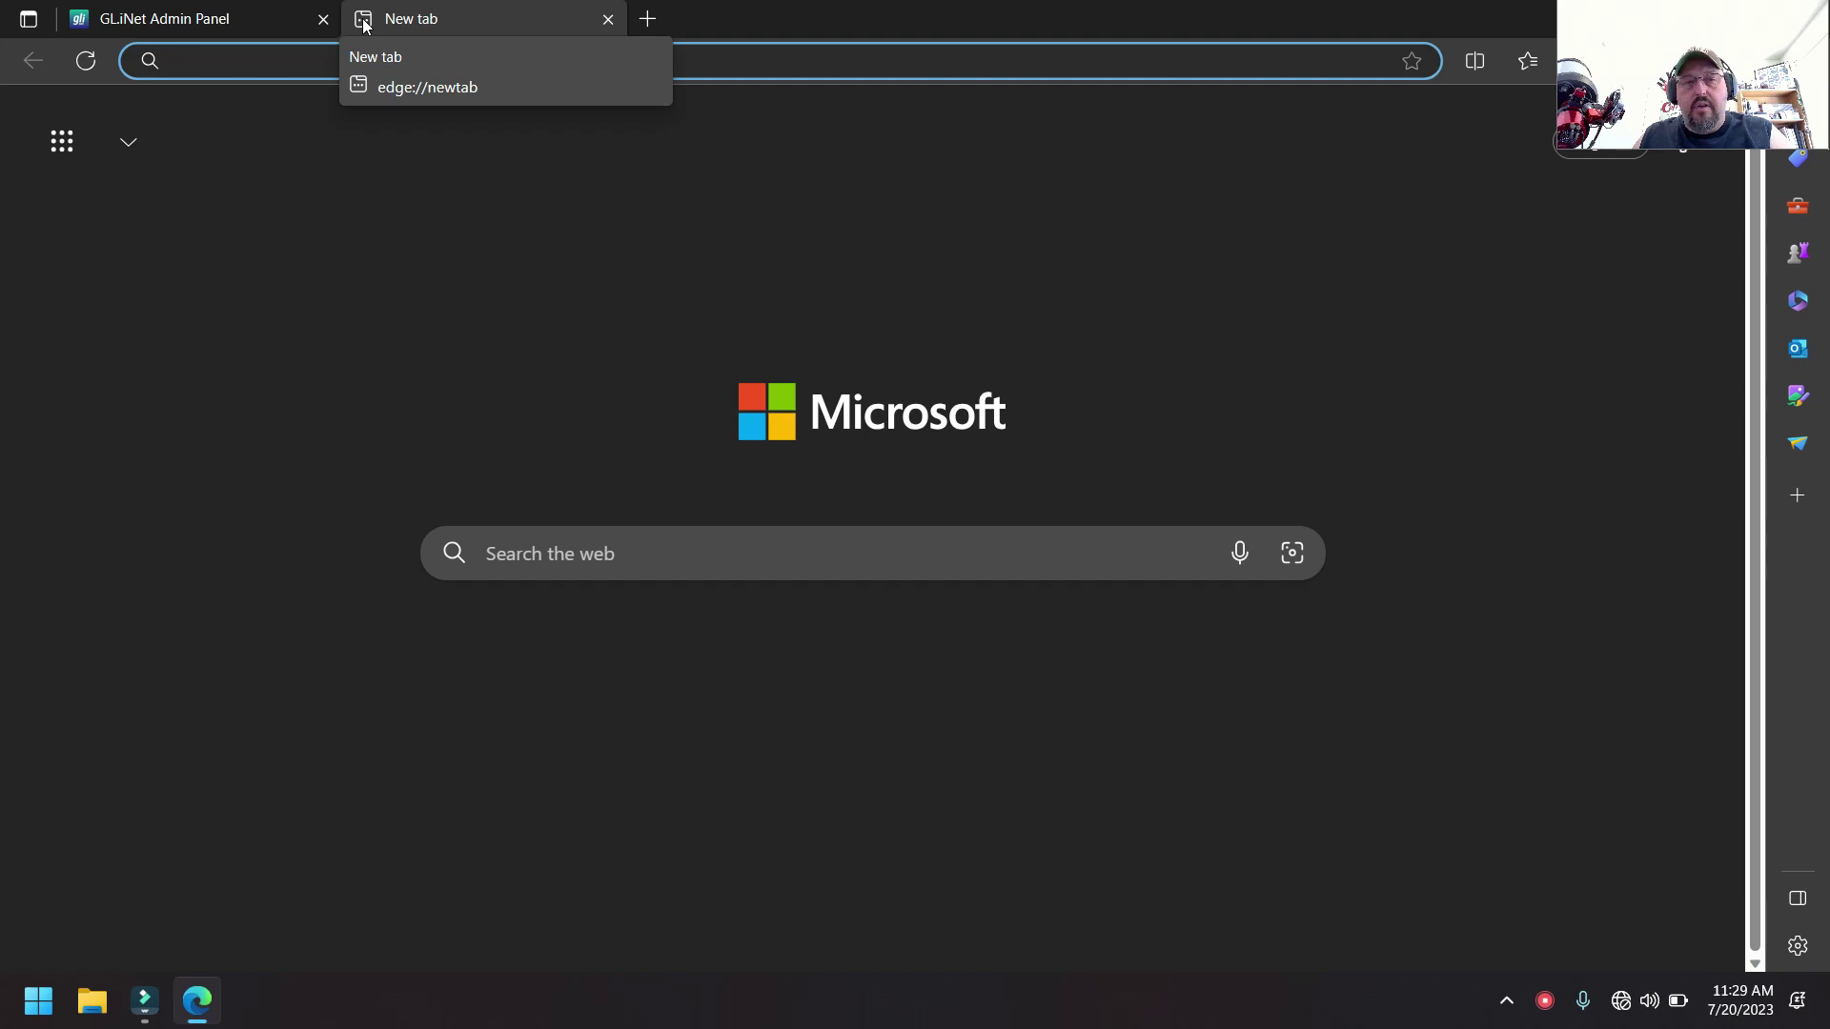
- Sign in at 10.10.100.254 with the admin credentials, then search Windows for MobaXterm
{"action": "left_click", "coordinate": [367, 55]}
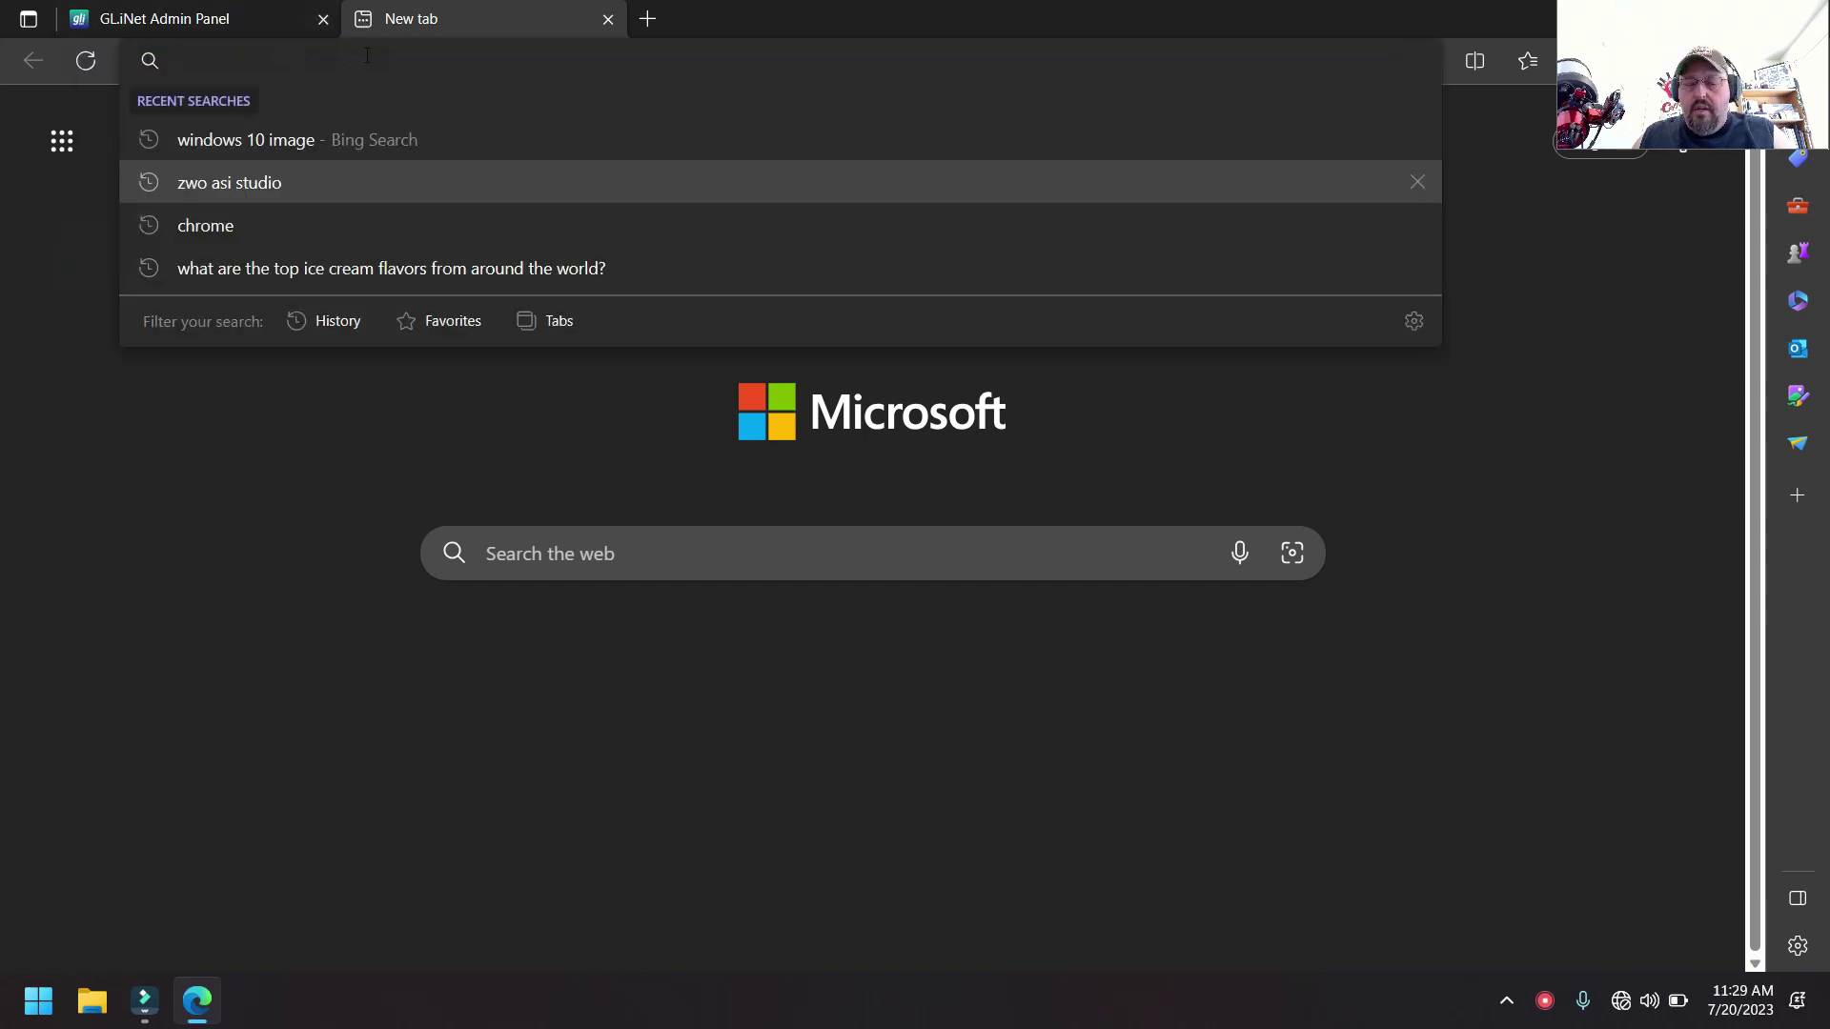
{"action": "type", "text": "10.10.100.254"}
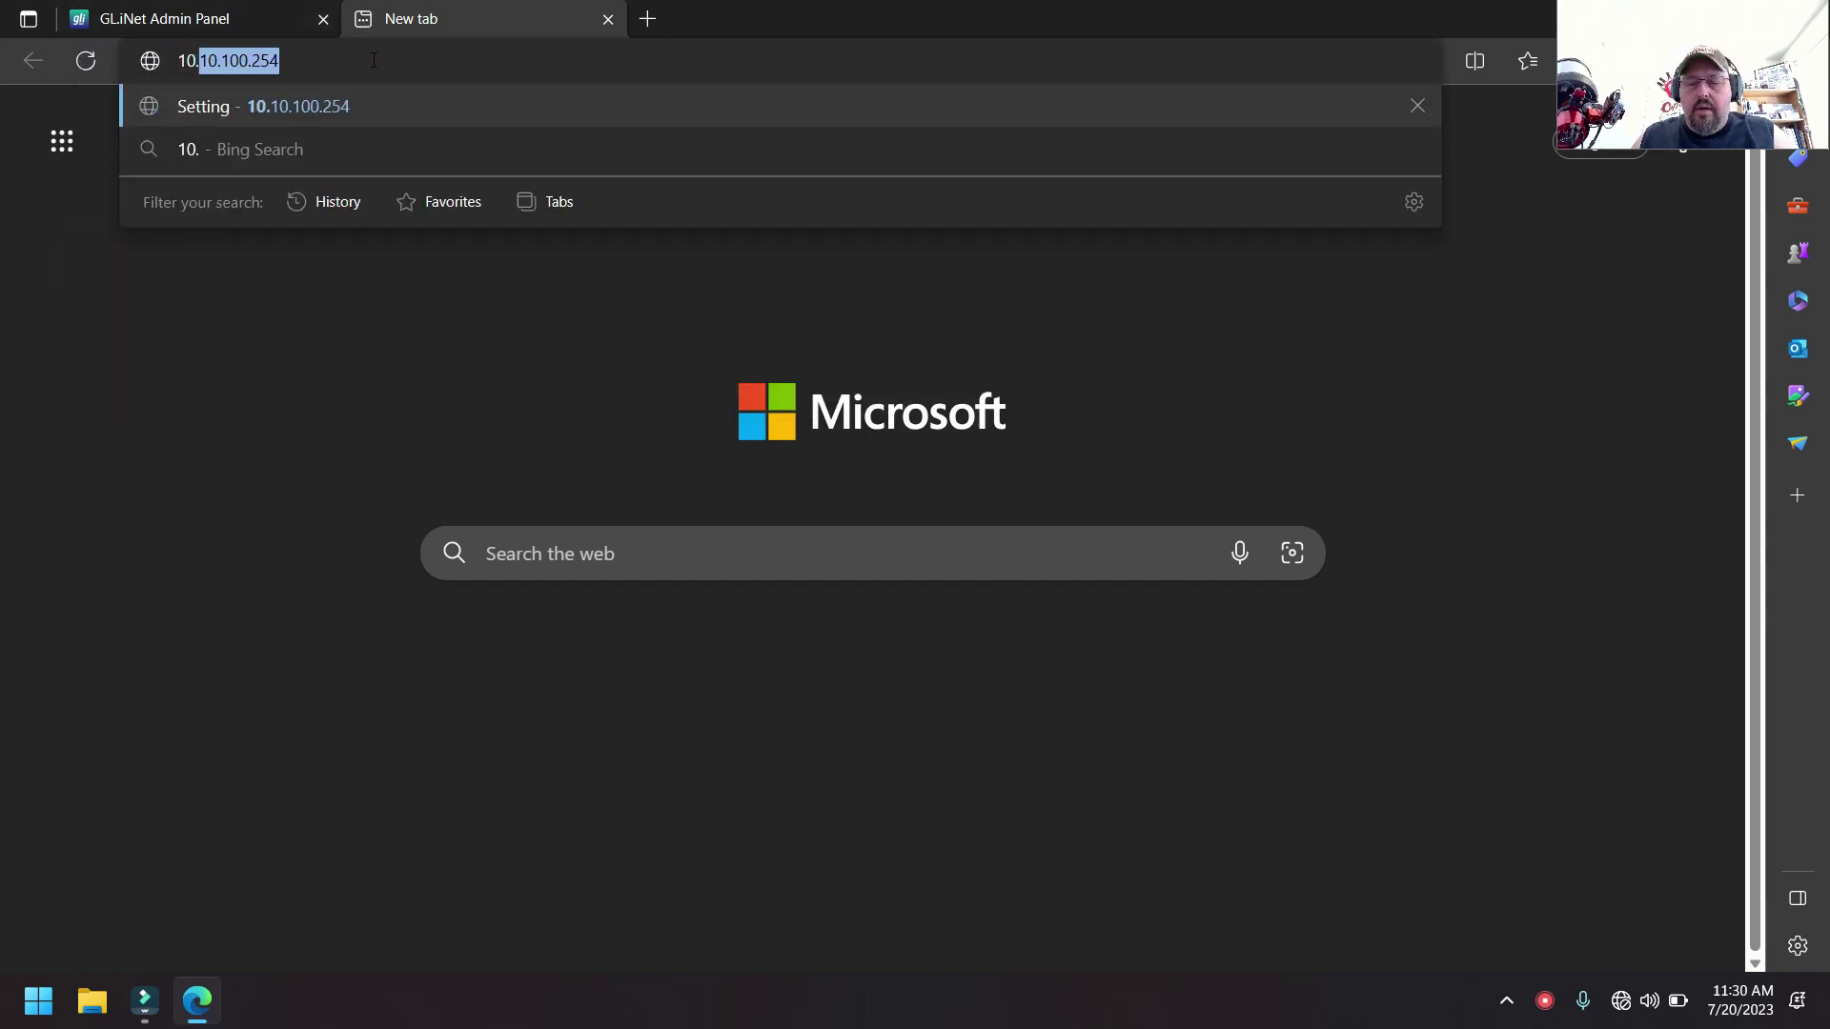
{"action": "key", "text": "Right"}
{"action": "key", "text": "Return"}
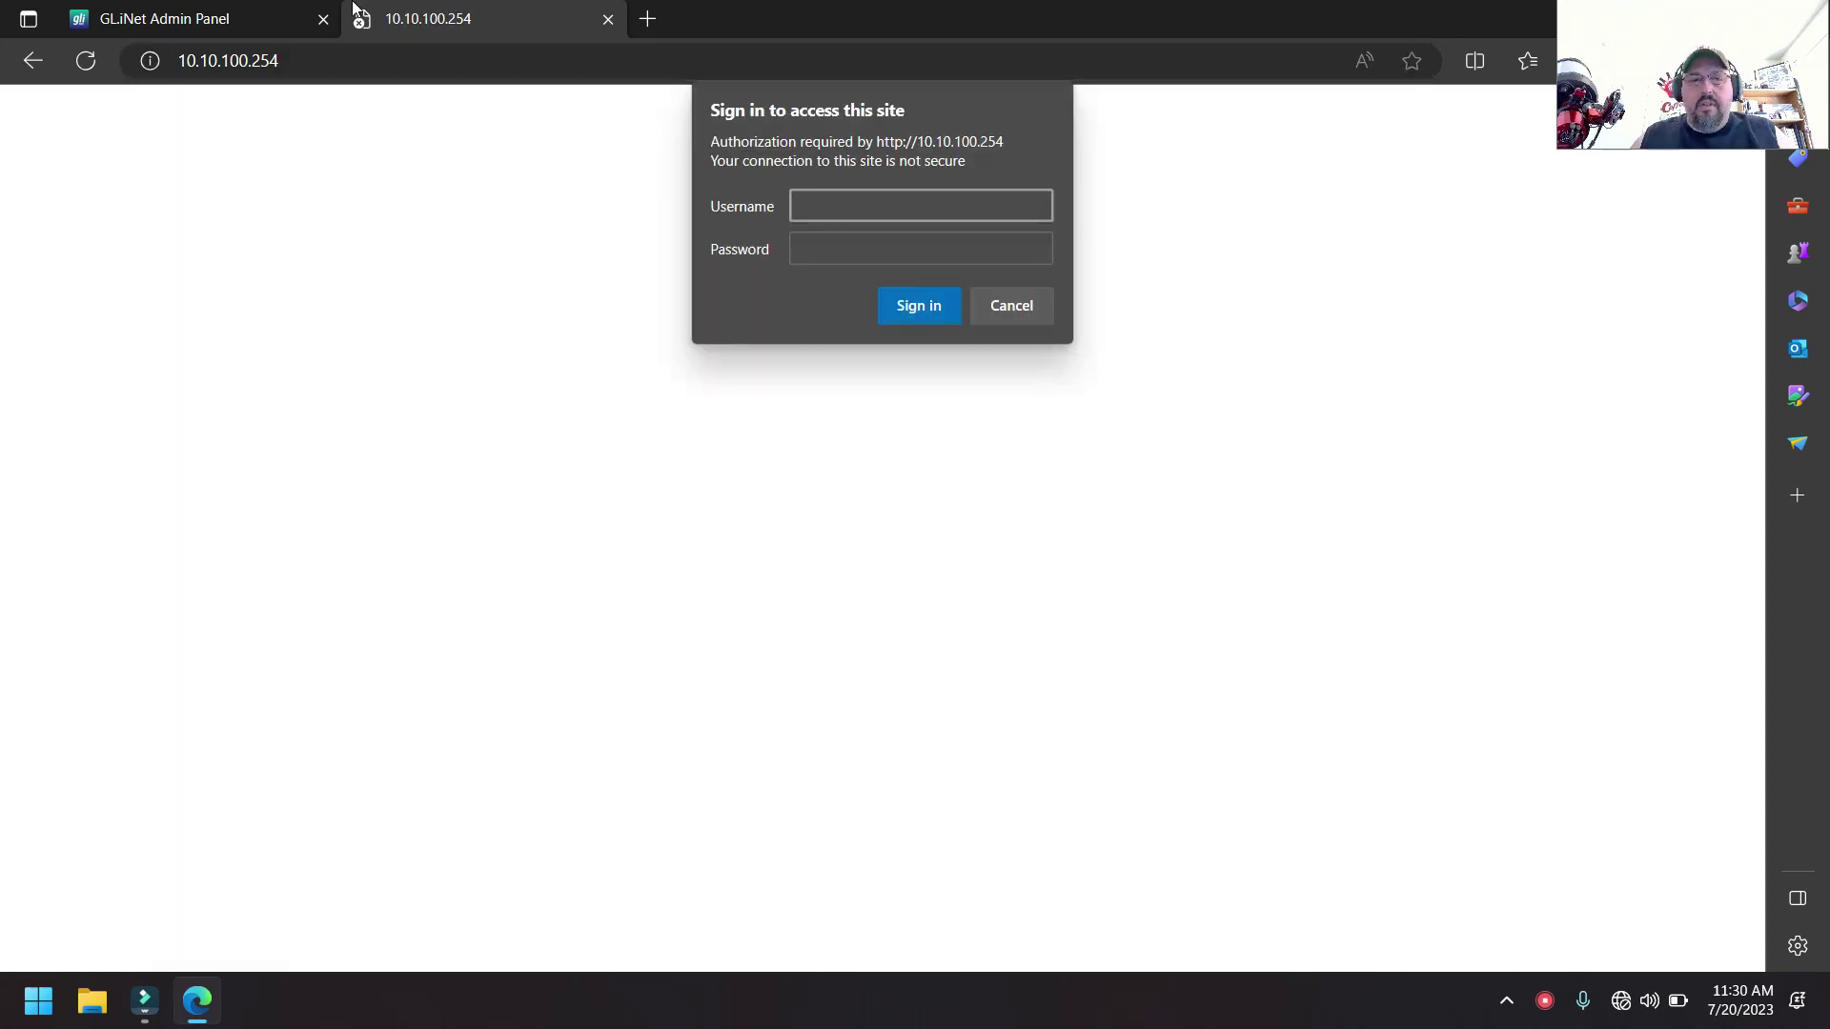
{"action": "type", "text": "admin"}
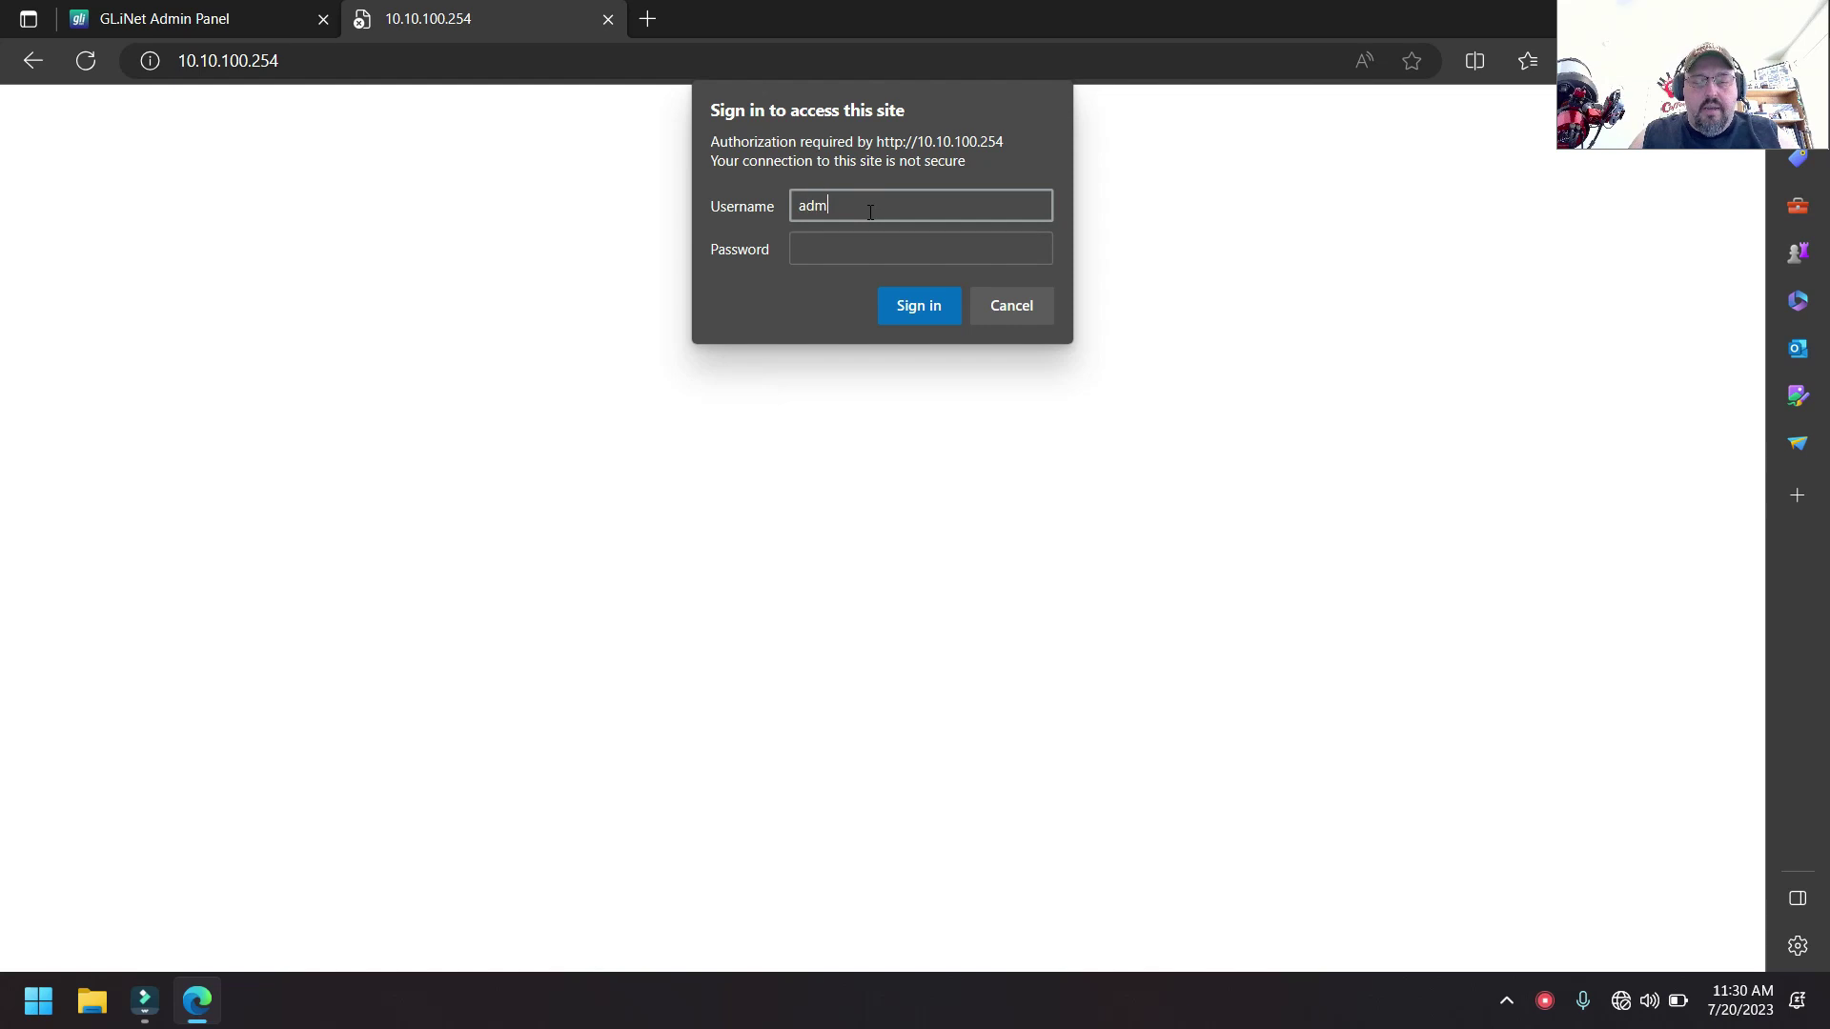
{"action": "key", "text": "Tab"}
{"action": "type", "text": "admin"}
{"action": "key", "text": "Return"}
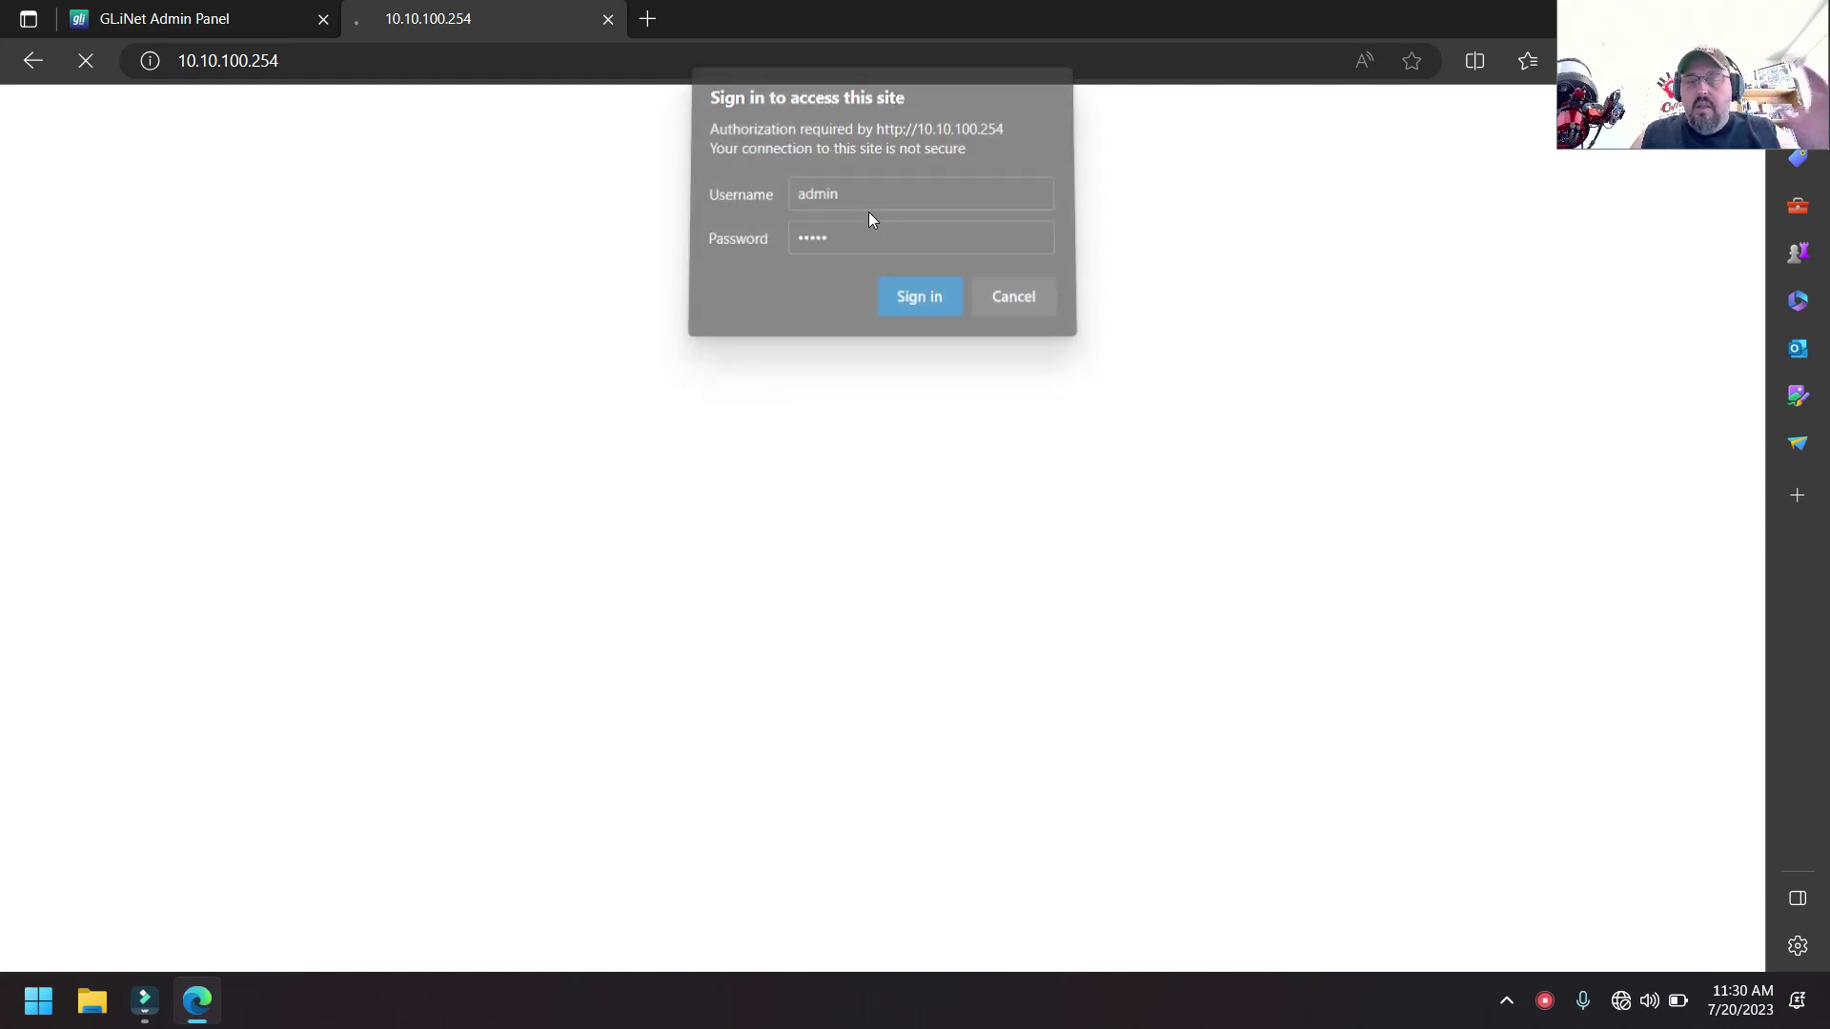
{"action": "left_click", "coordinate": [19, 1020]}
{"action": "type", "text": "mod"}
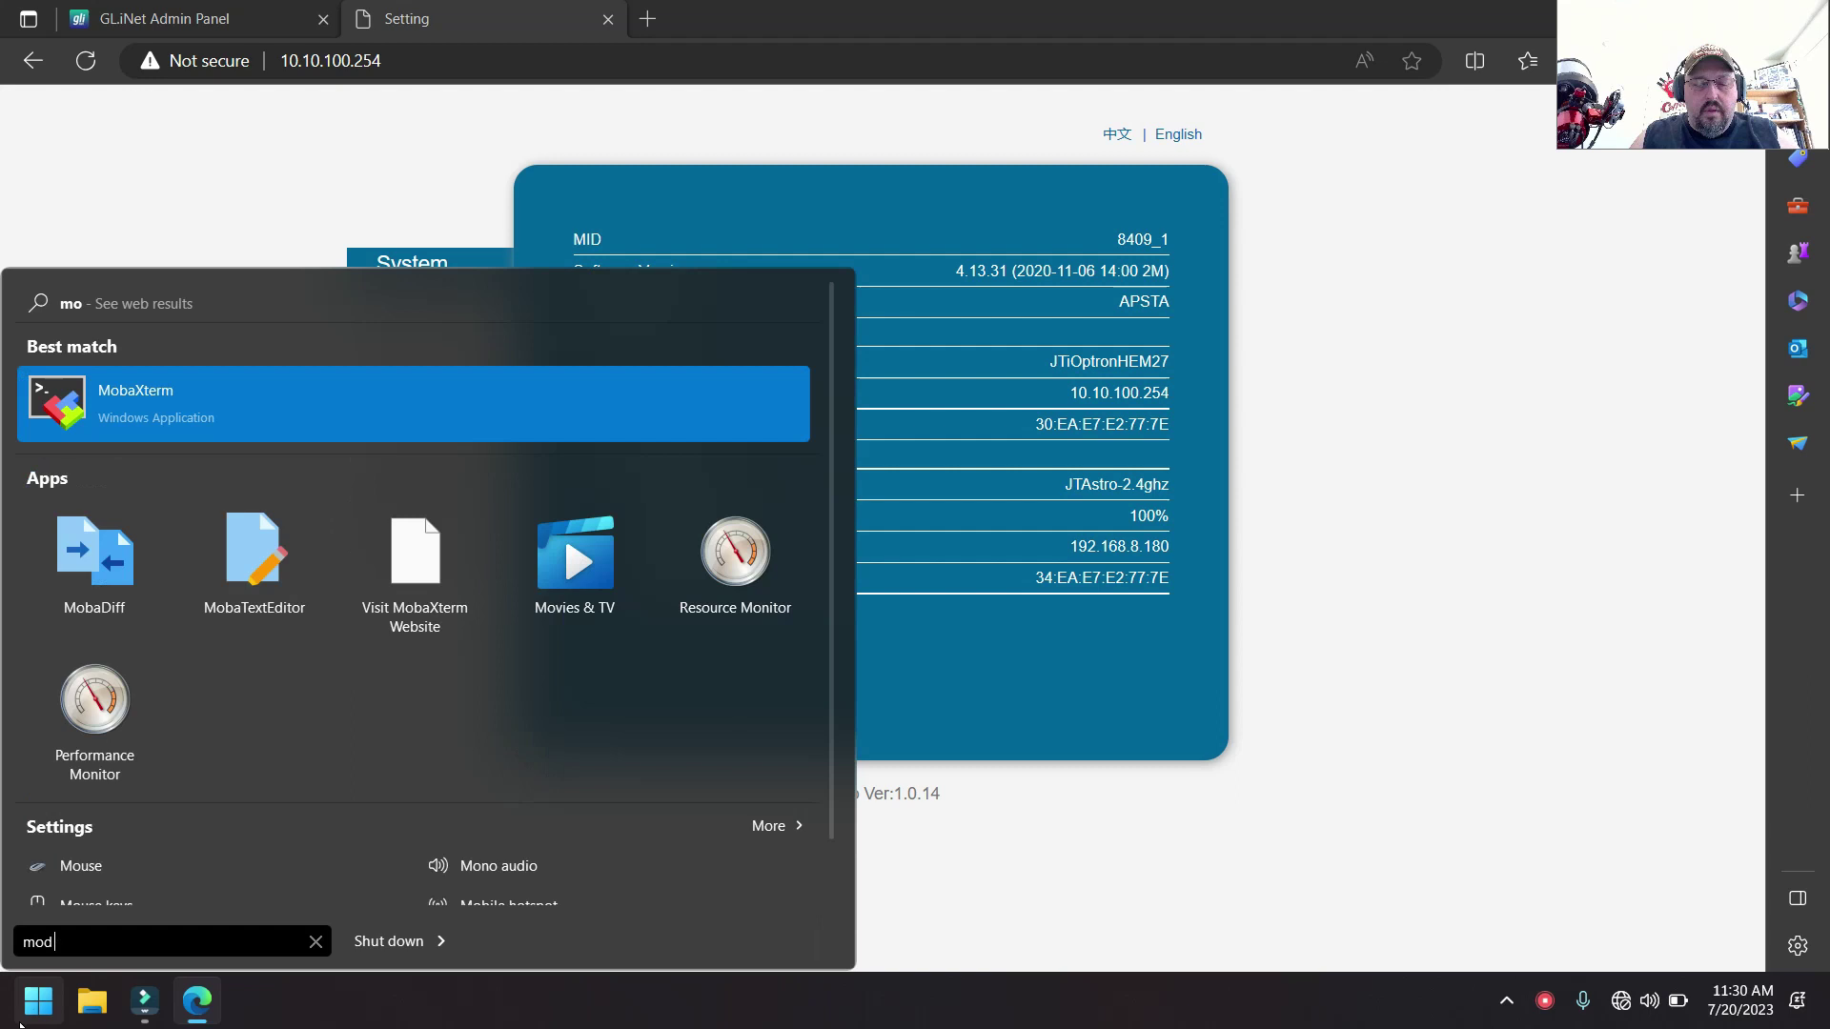
- Launch MobaXterm from the Windows search results
{"action": "key", "text": "BackSpace"}
{"action": "type", "text": "baxterm"}
{"action": "key", "text": "Return"}
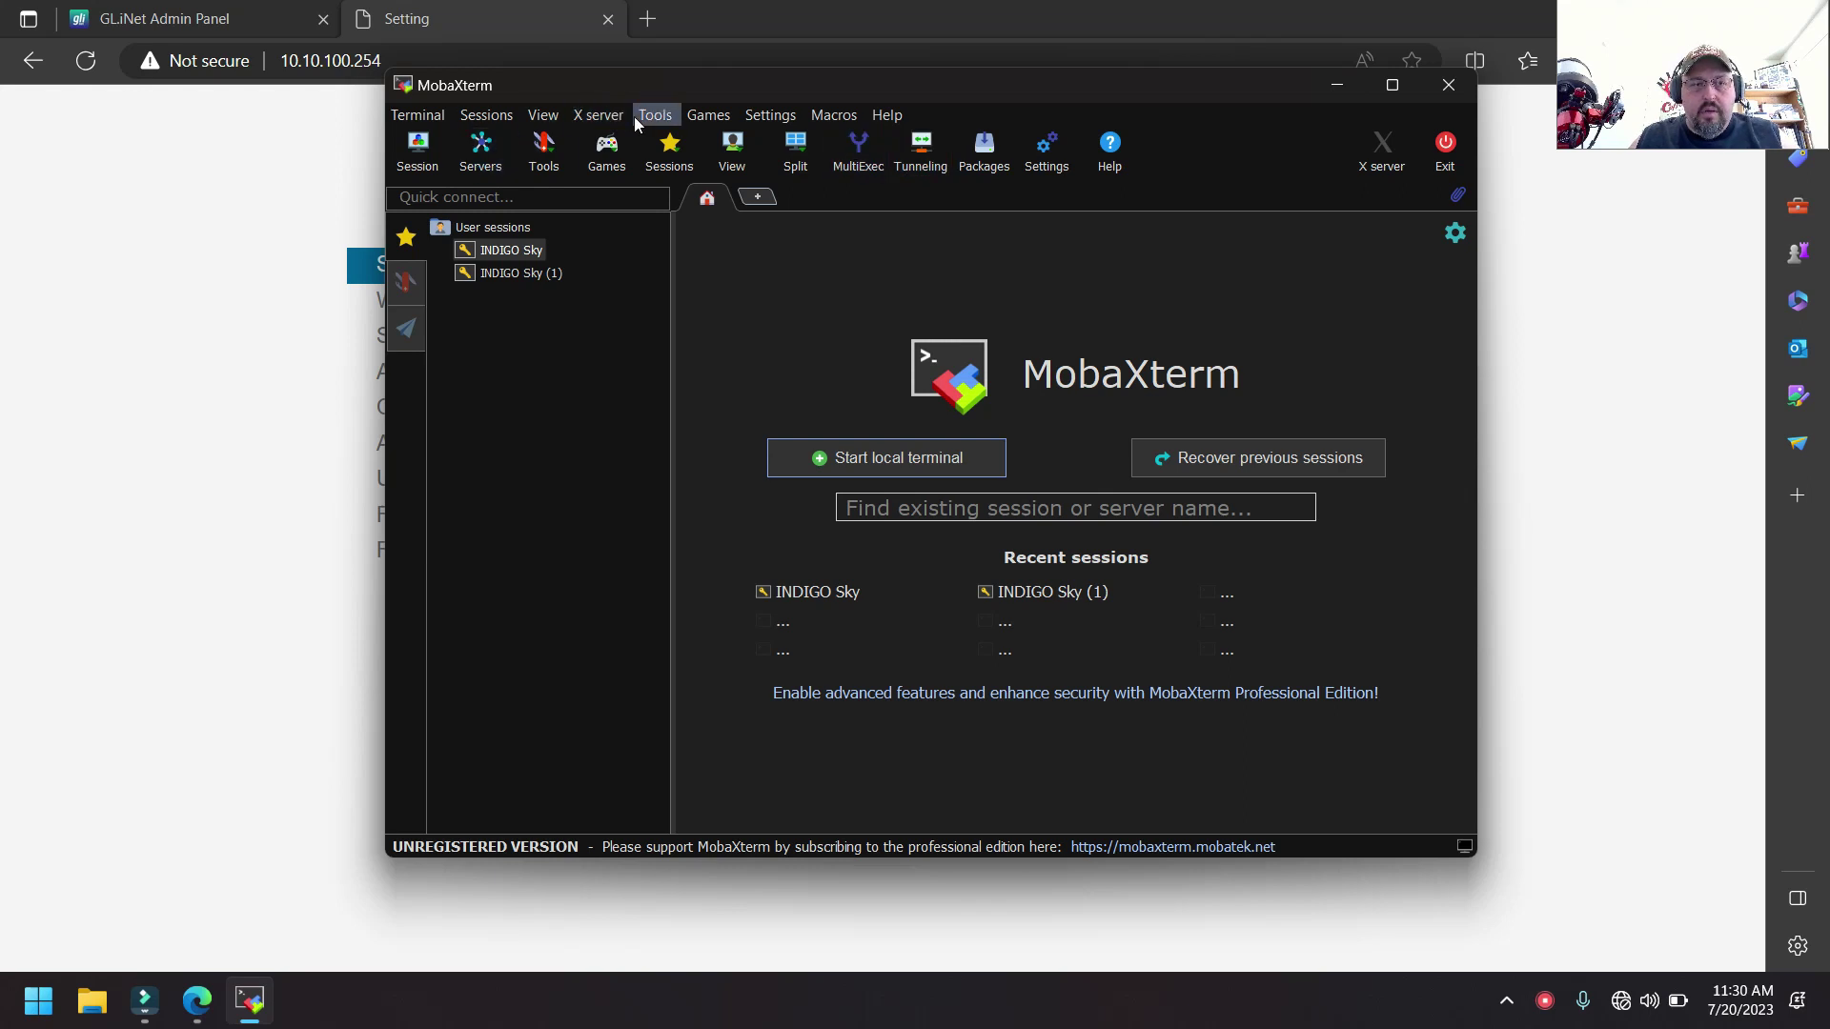
- Network-scan 10.10.100.1–254, finding 10.10.100.150 and 10.10.100.254, then close MobaXterm
{"action": "left_click", "coordinate": [655, 115]}
{"action": "left_click", "coordinate": [710, 499]}
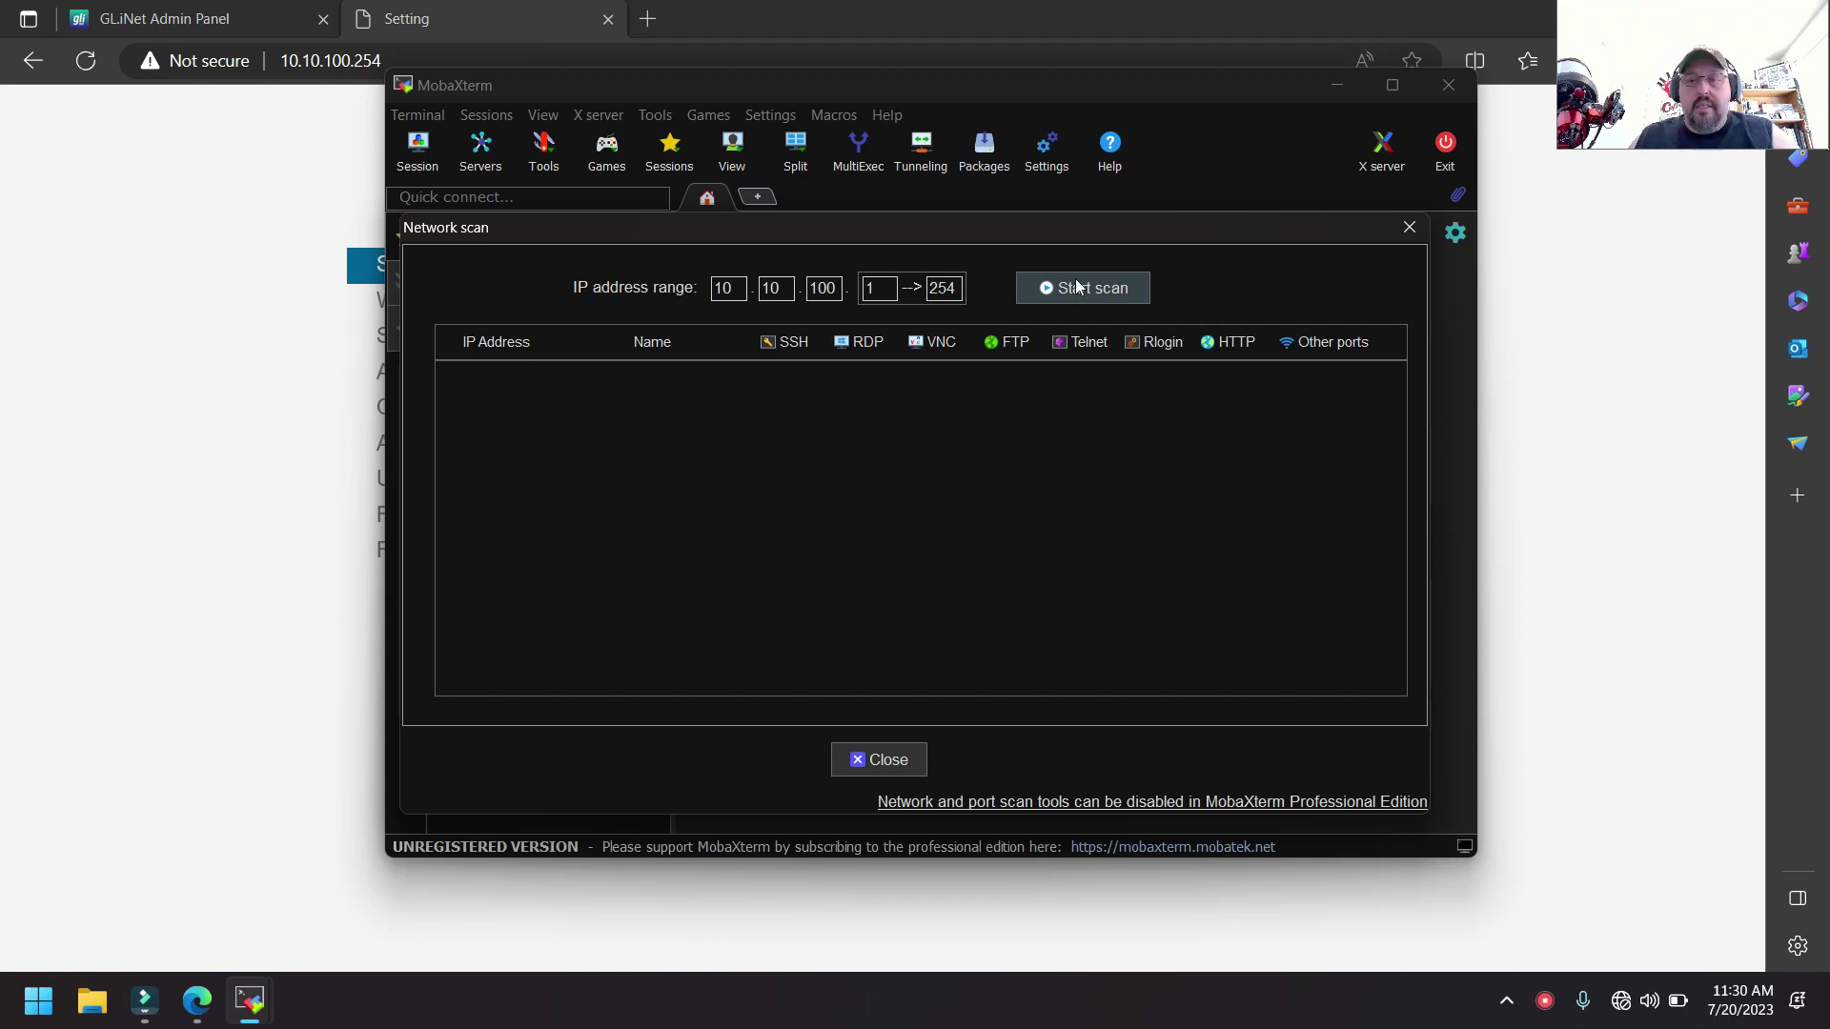
{"action": "left_click", "coordinate": [1078, 286]}
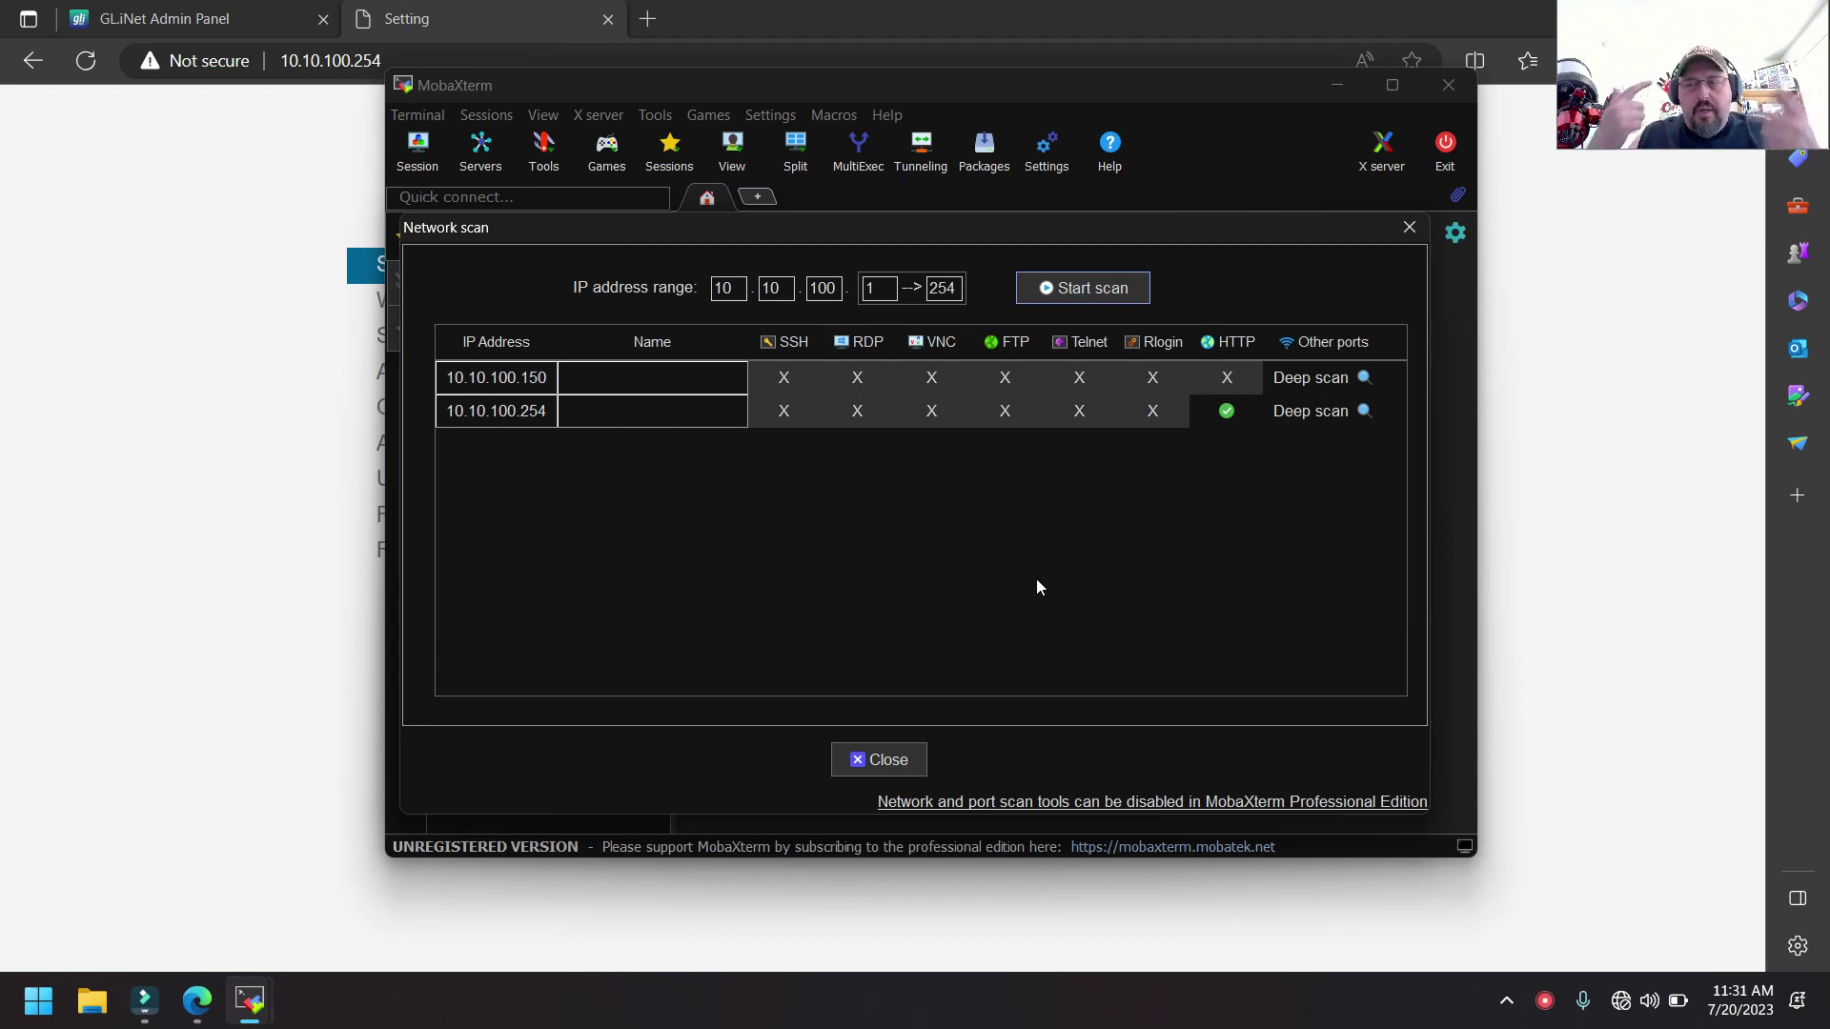
{"action": "left_click", "coordinate": [1449, 85]}
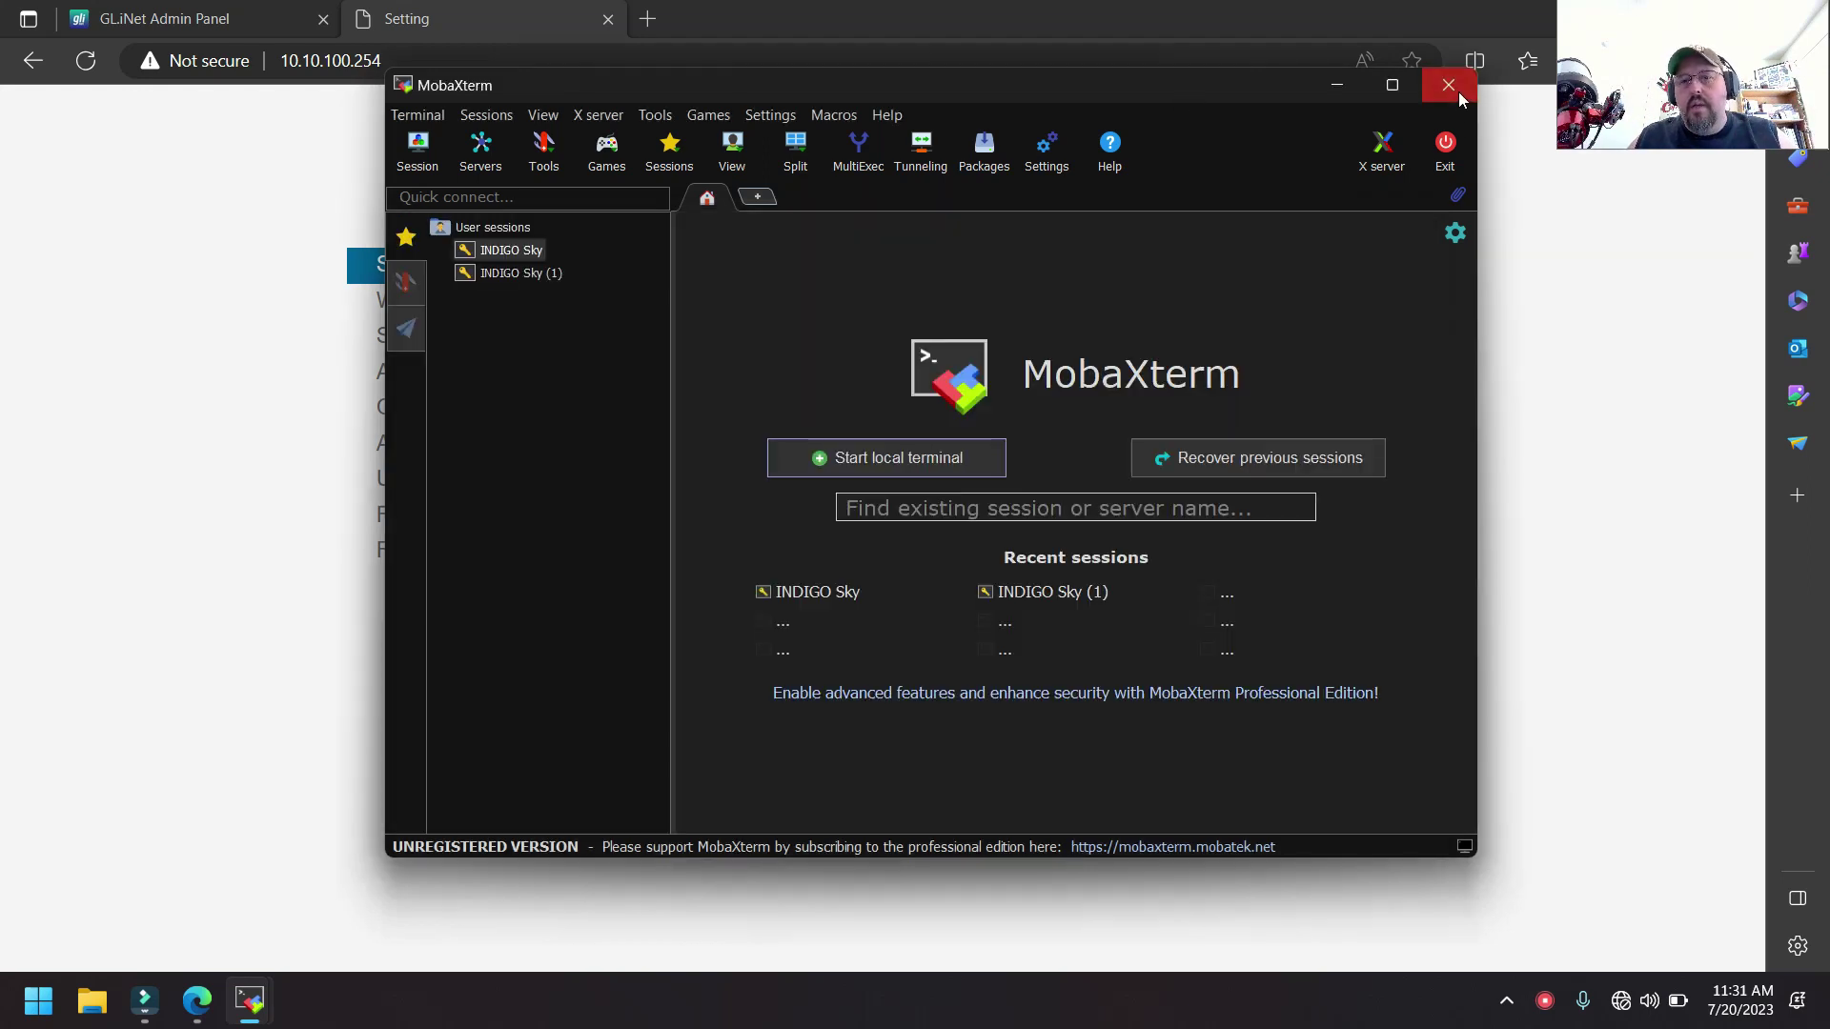
{"action": "left_click", "coordinate": [1448, 85]}
- Inspect the mount's AP settings, keeping WPA2-PSK encryption, then view STA settings for JTAstro-2.4ghz at 192.168.8.180
{"action": "left_click", "coordinate": [417, 67]}
{"action": "left_click", "coordinate": [1535, 601]}
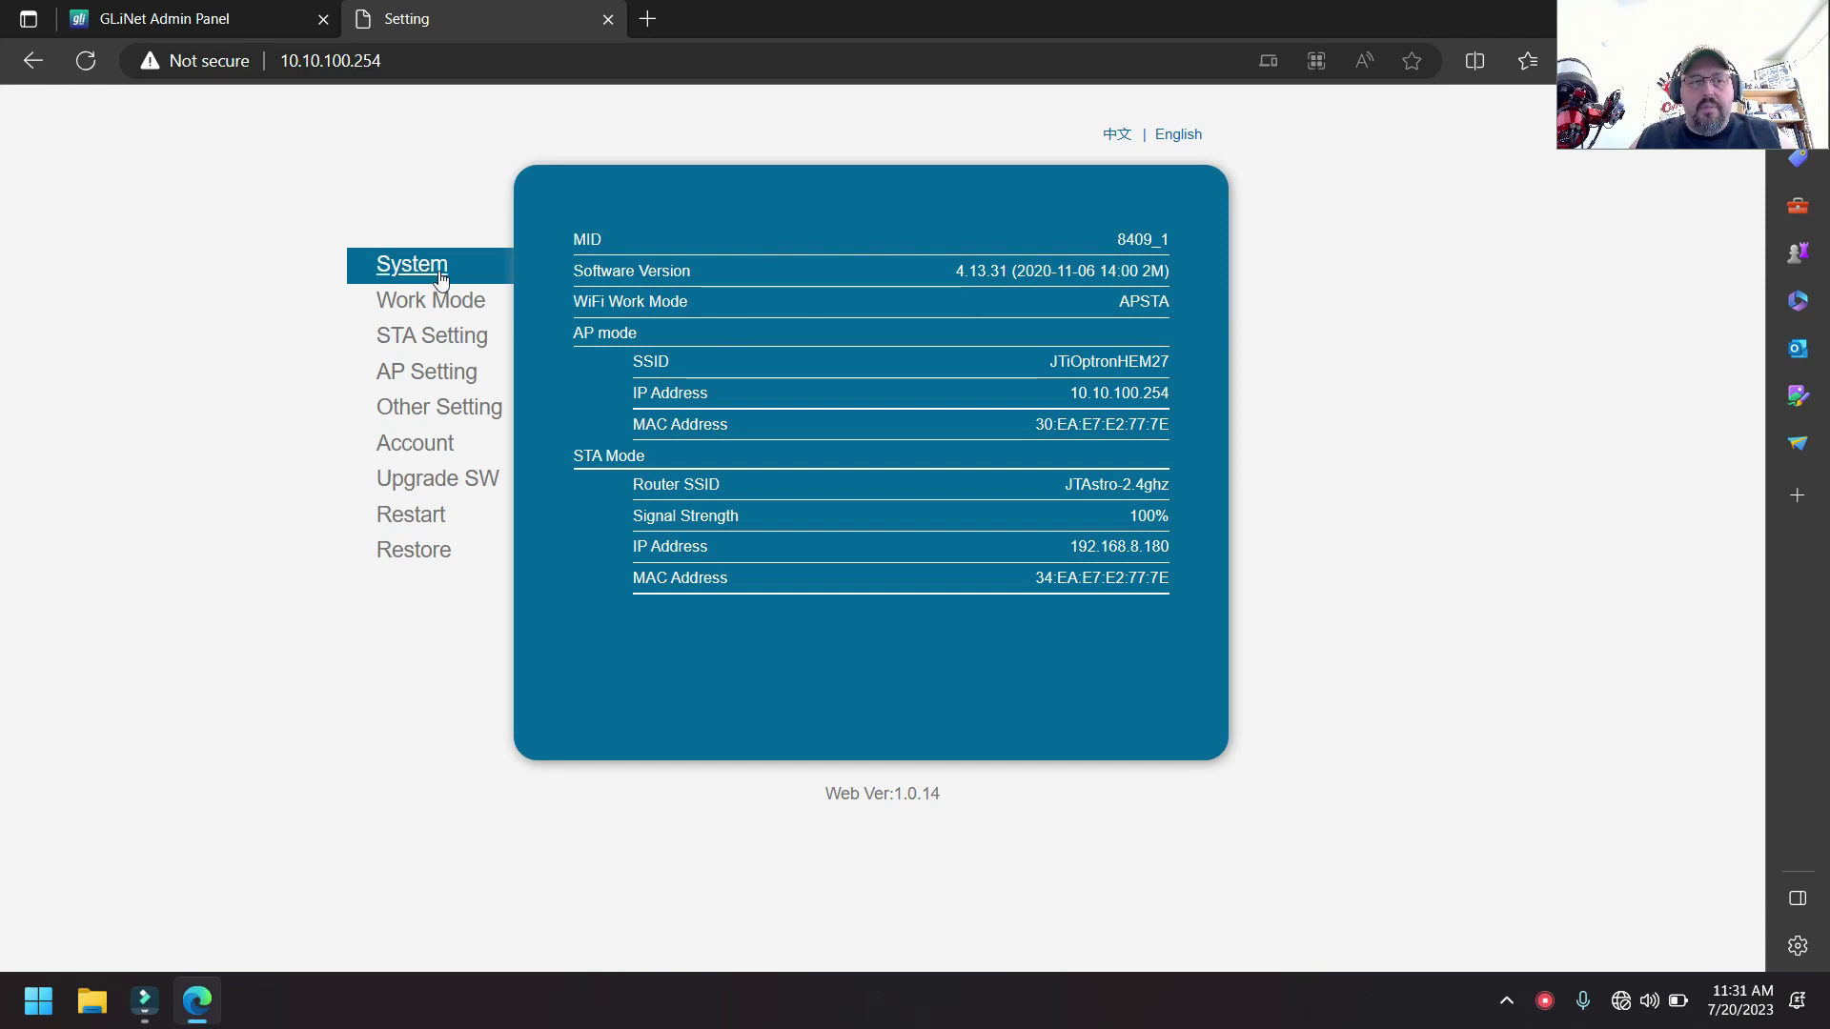
{"action": "left_click", "coordinate": [419, 377]}
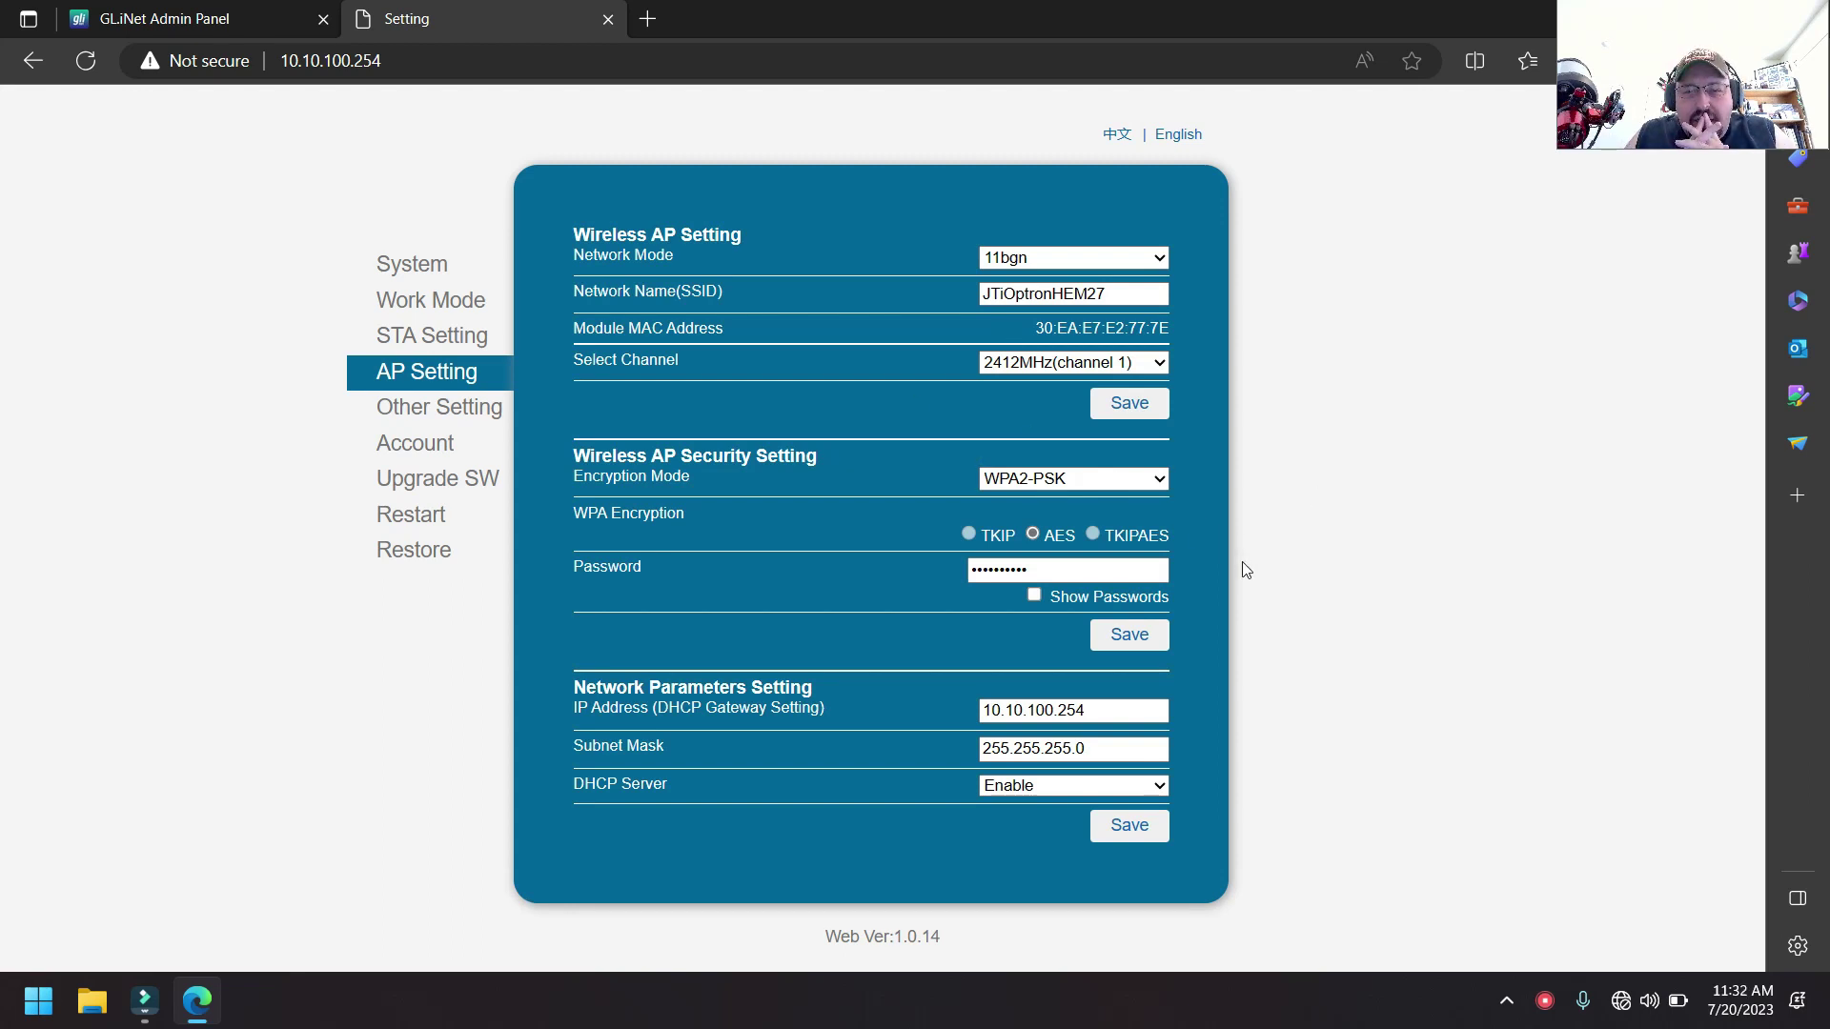
{"action": "left_click", "coordinate": [983, 297]}
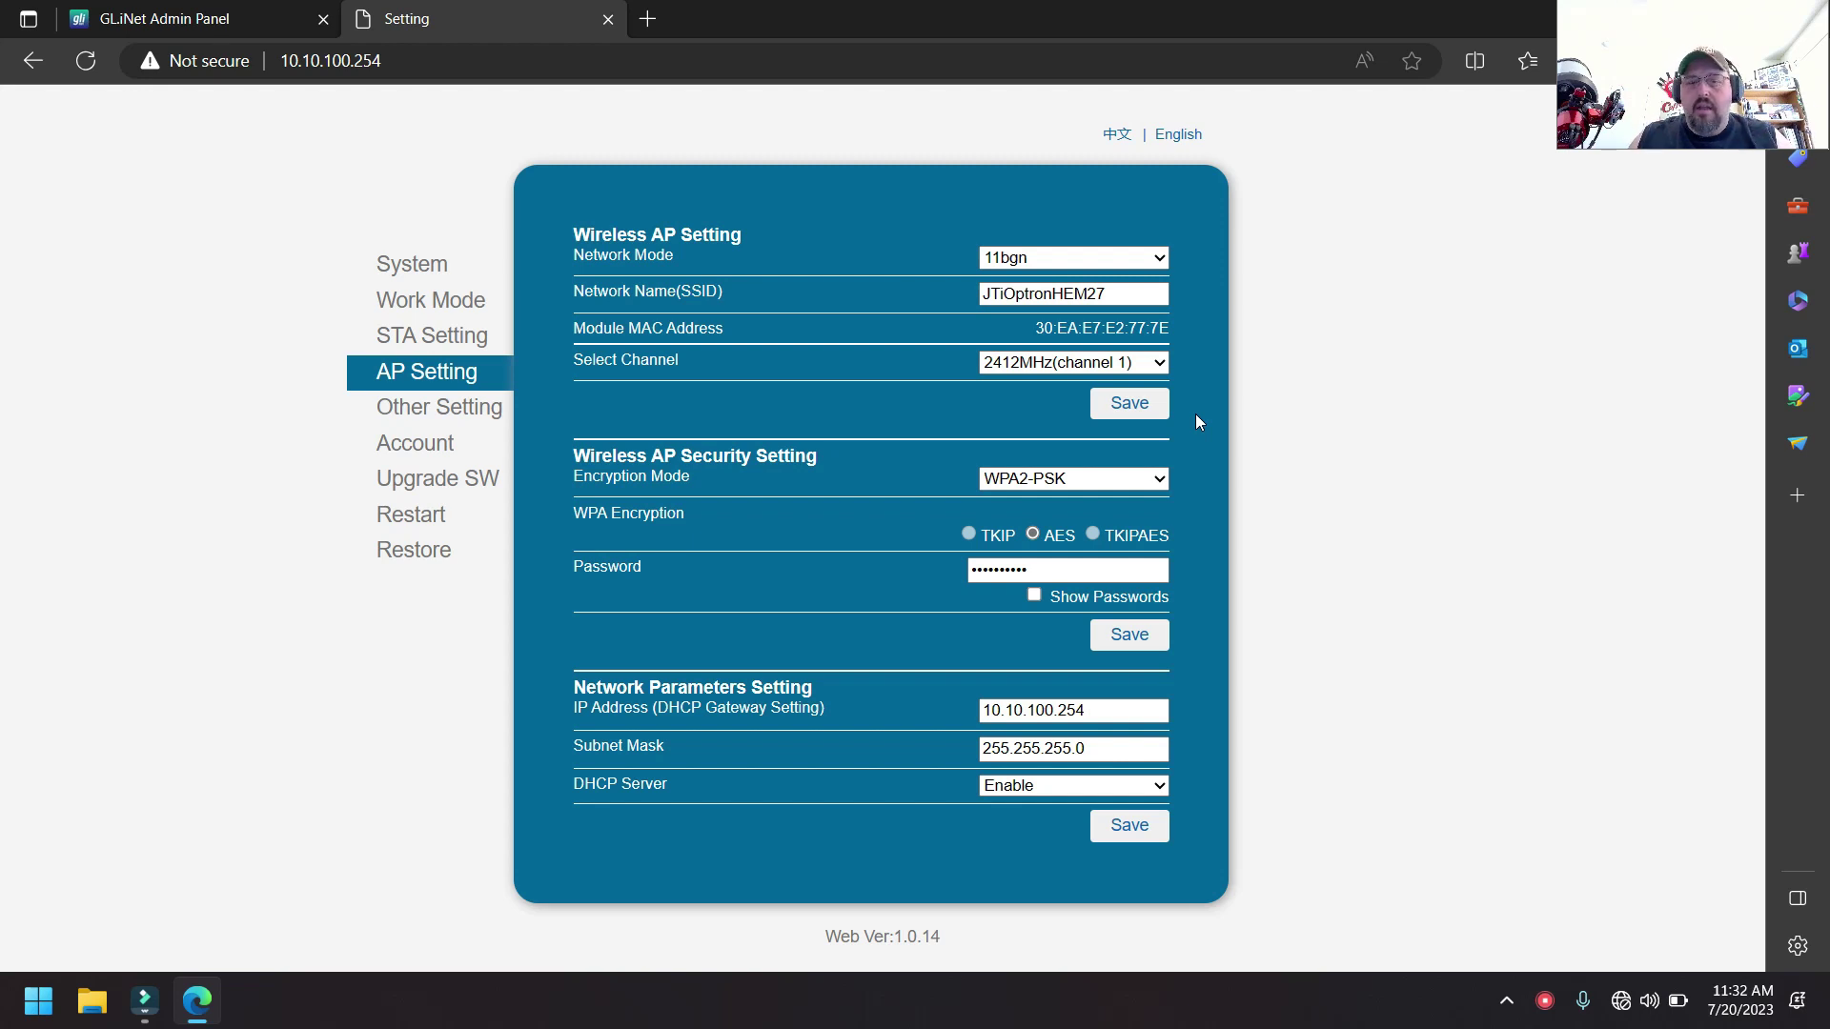
{"action": "left_click", "coordinate": [1098, 486]}
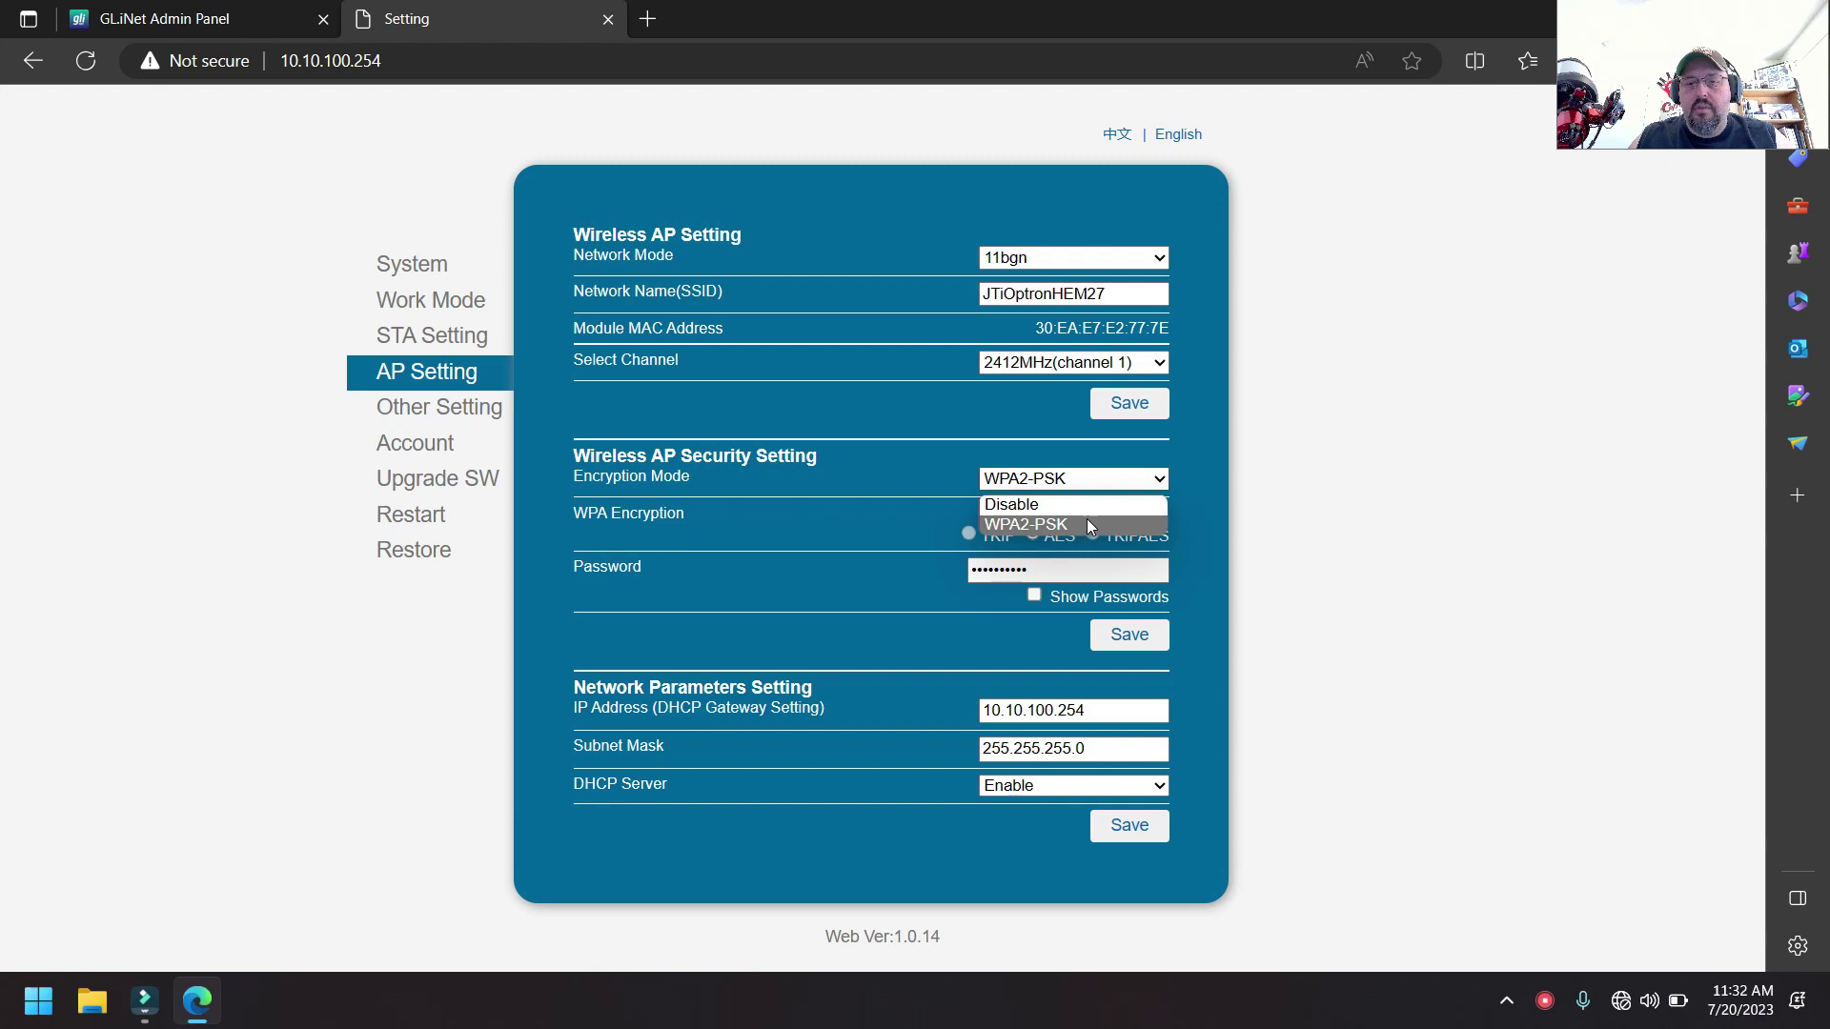
{"action": "left_click", "coordinate": [1232, 515]}
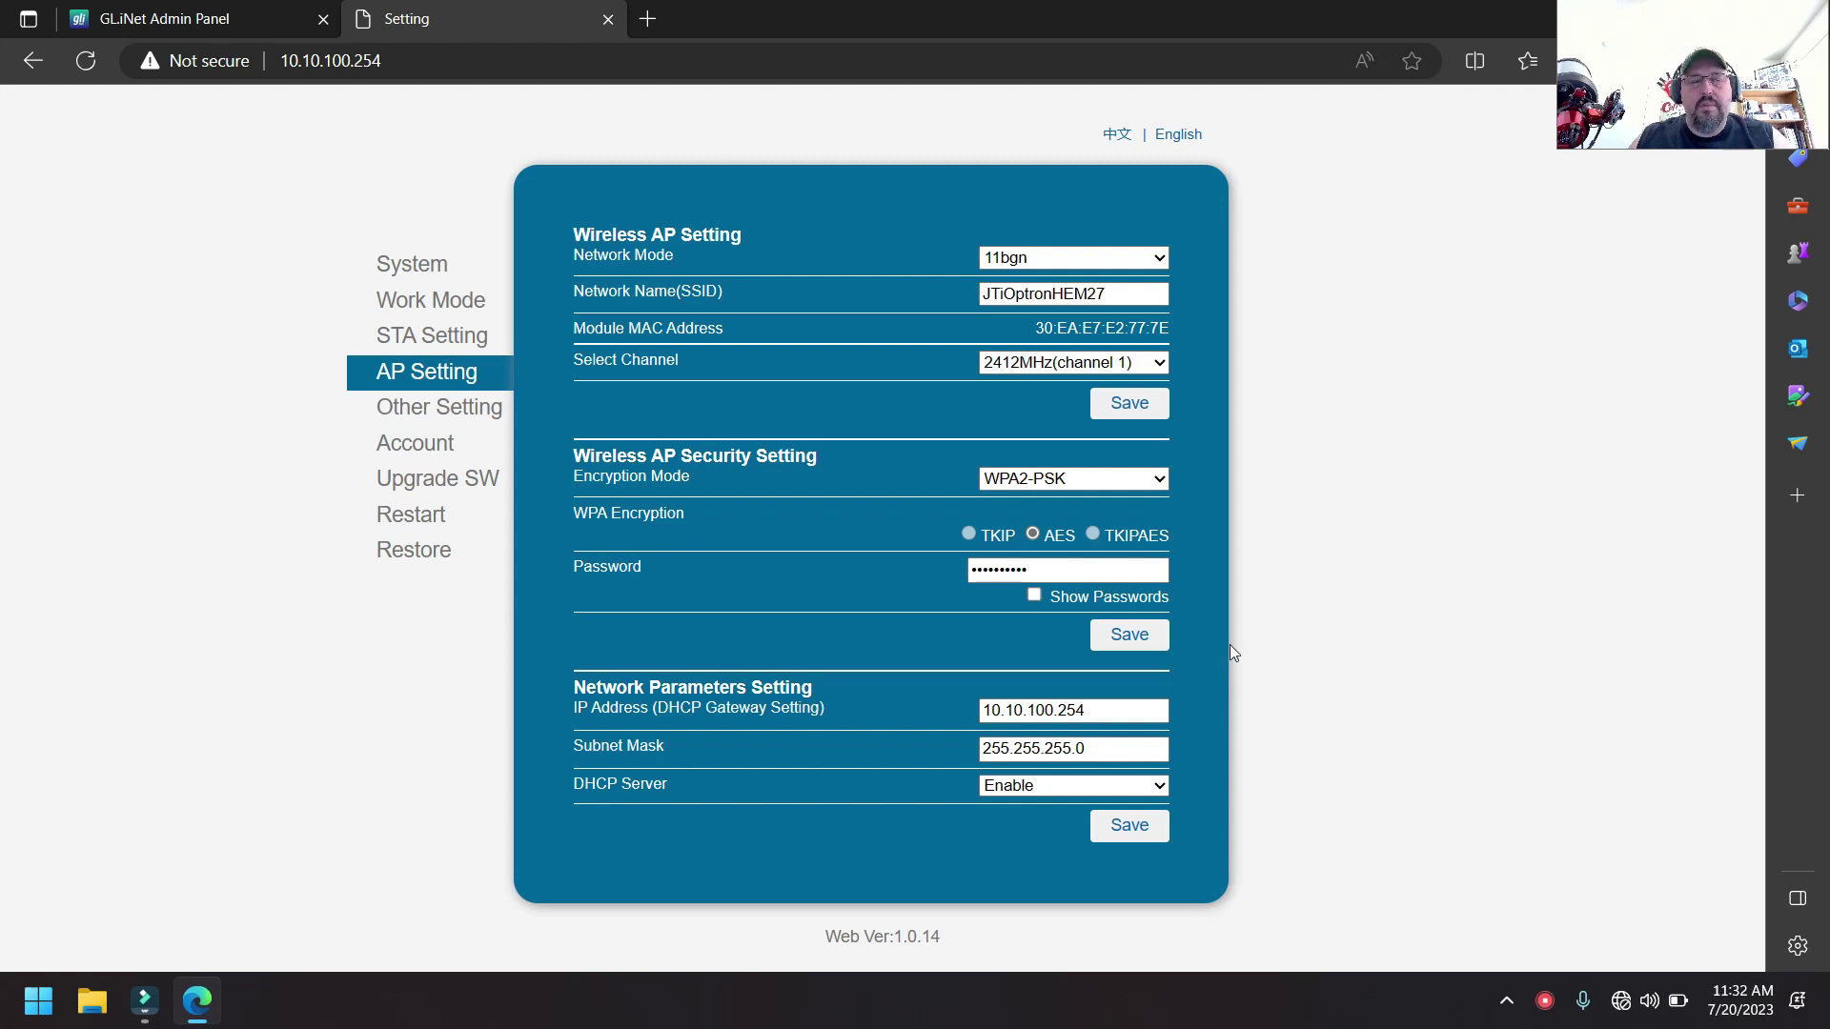
{"action": "left_click", "coordinate": [409, 344]}
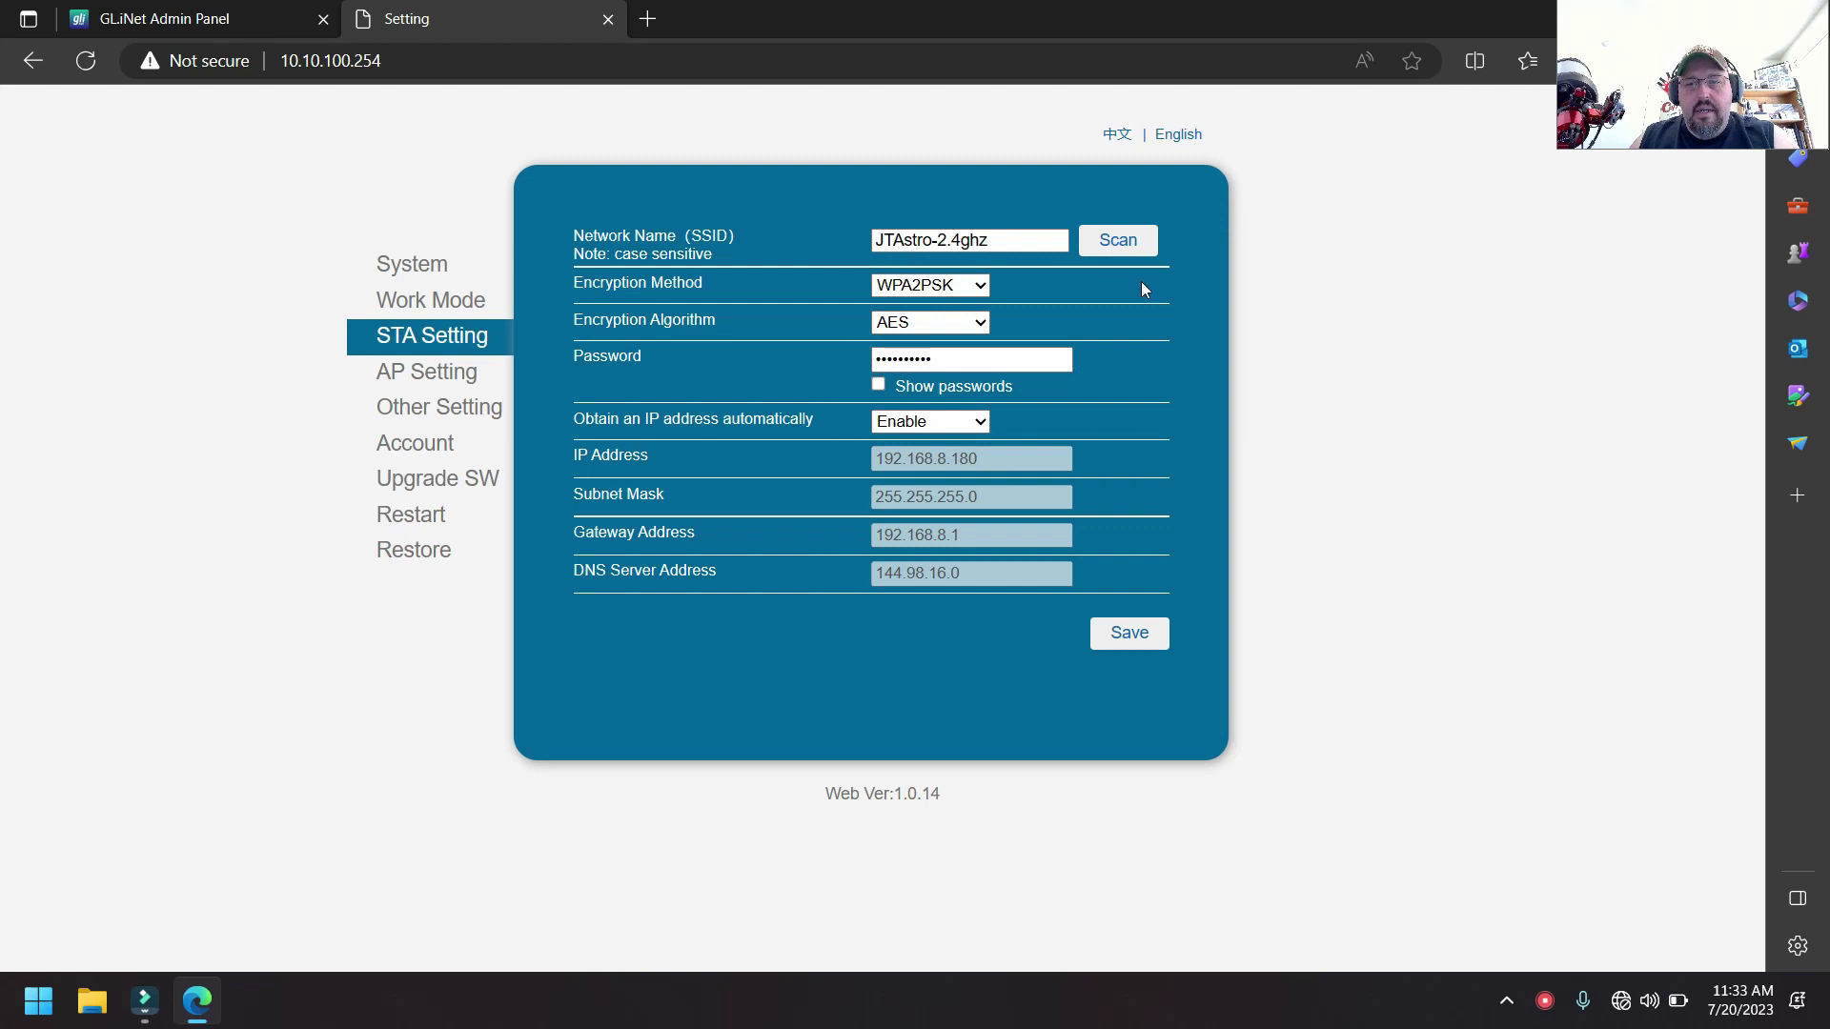
- Scan for networks, select JTAstro-2.4ghz, and view the Work Mode page showing AP+STA
{"action": "left_click", "coordinate": [1139, 250]}
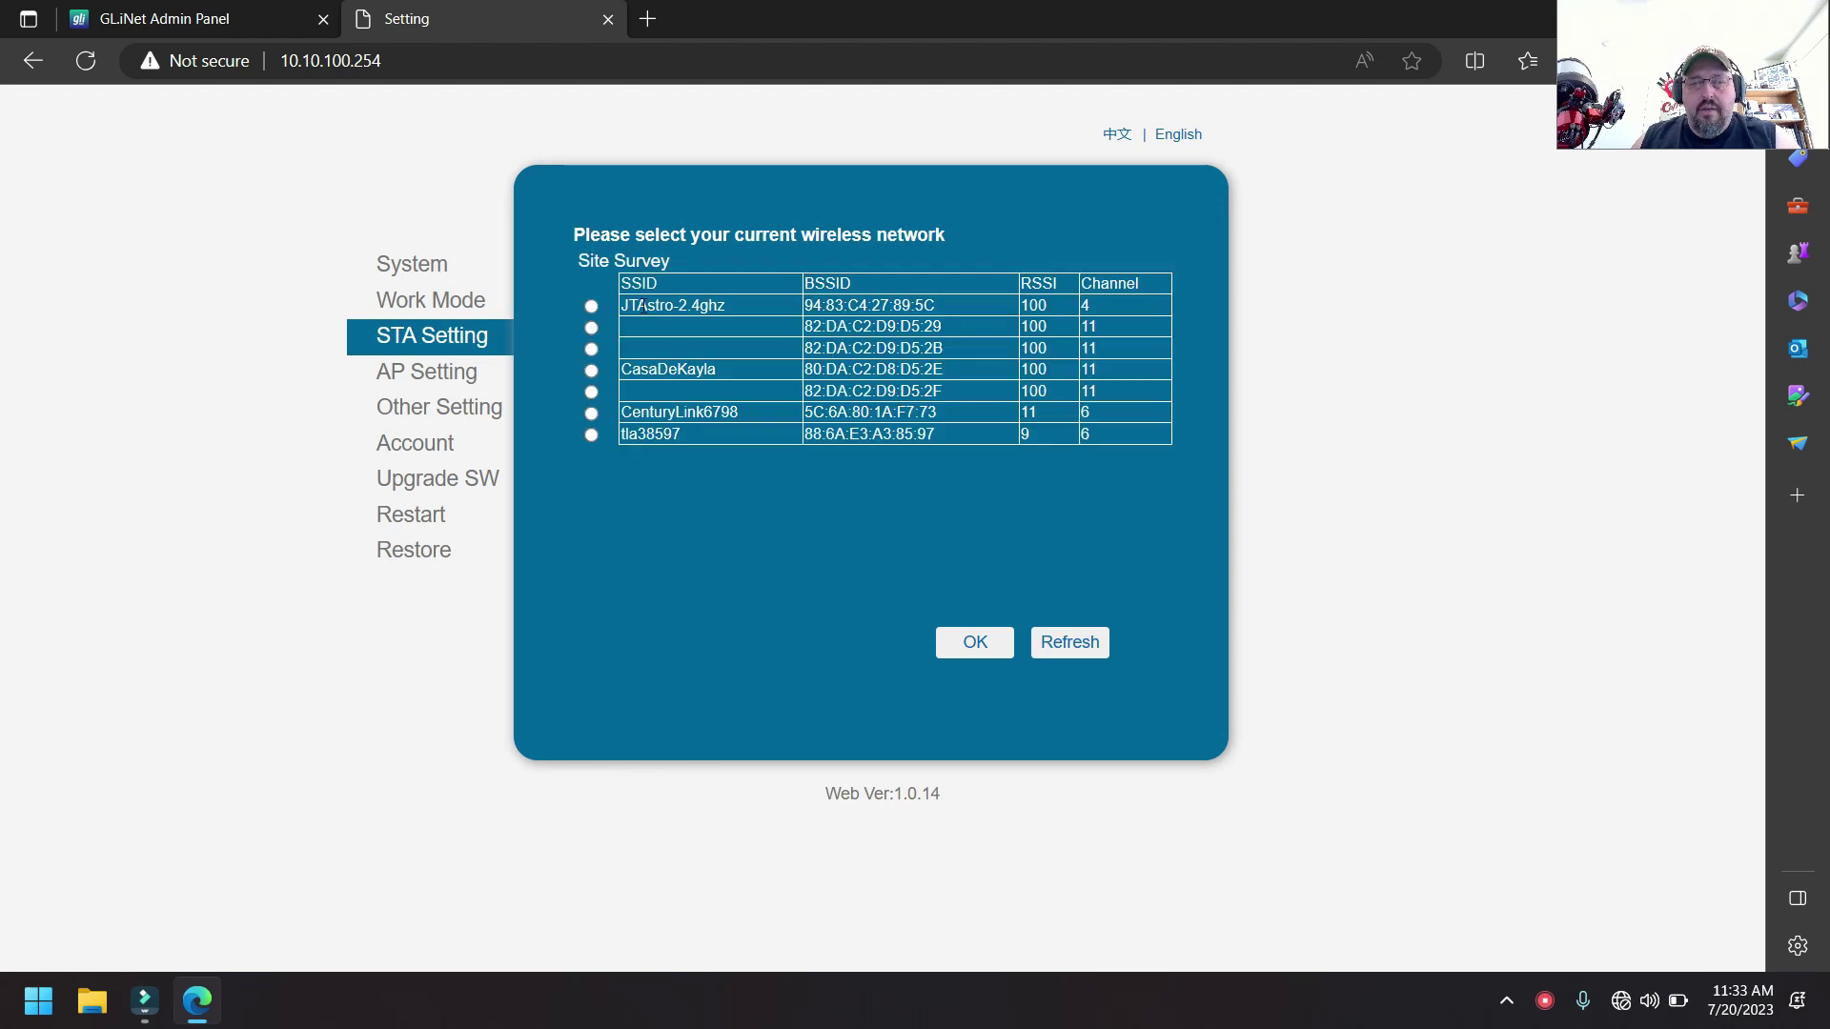
{"action": "left_click_drag", "start_coordinate": [632, 305], "coordinate": [786, 307]}
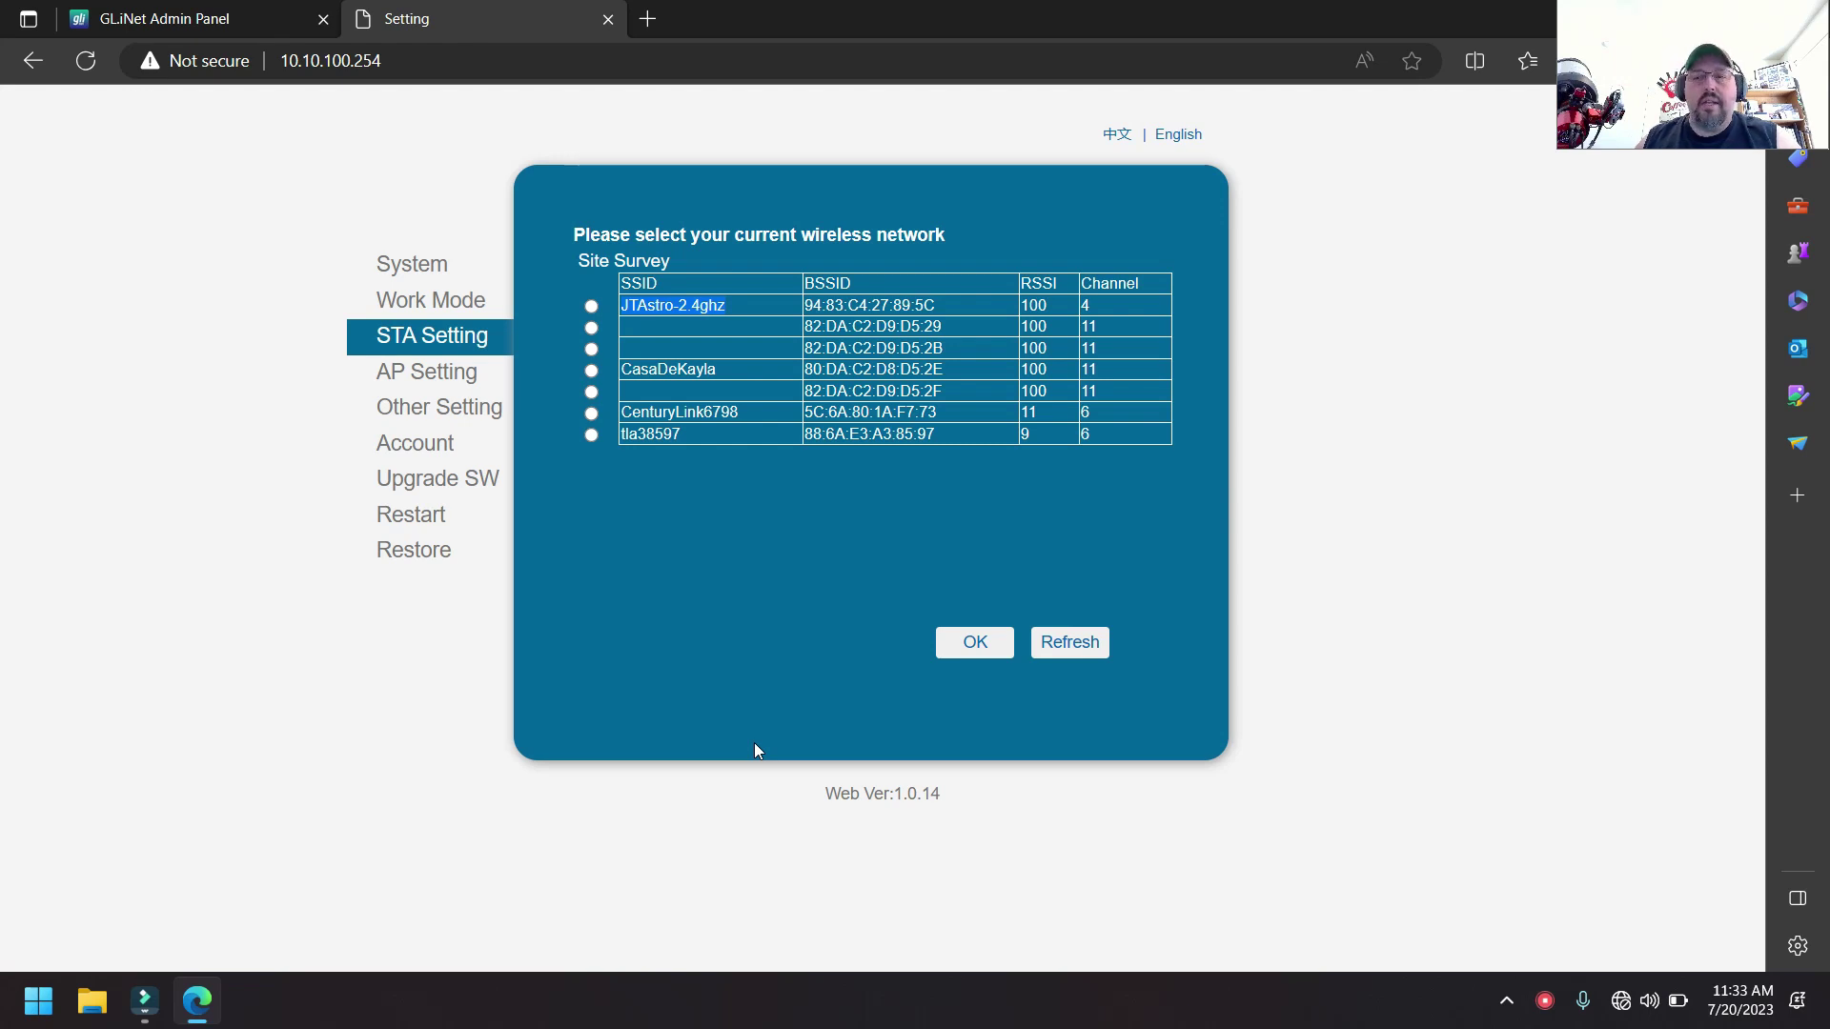
{"action": "left_click", "coordinate": [592, 306]}
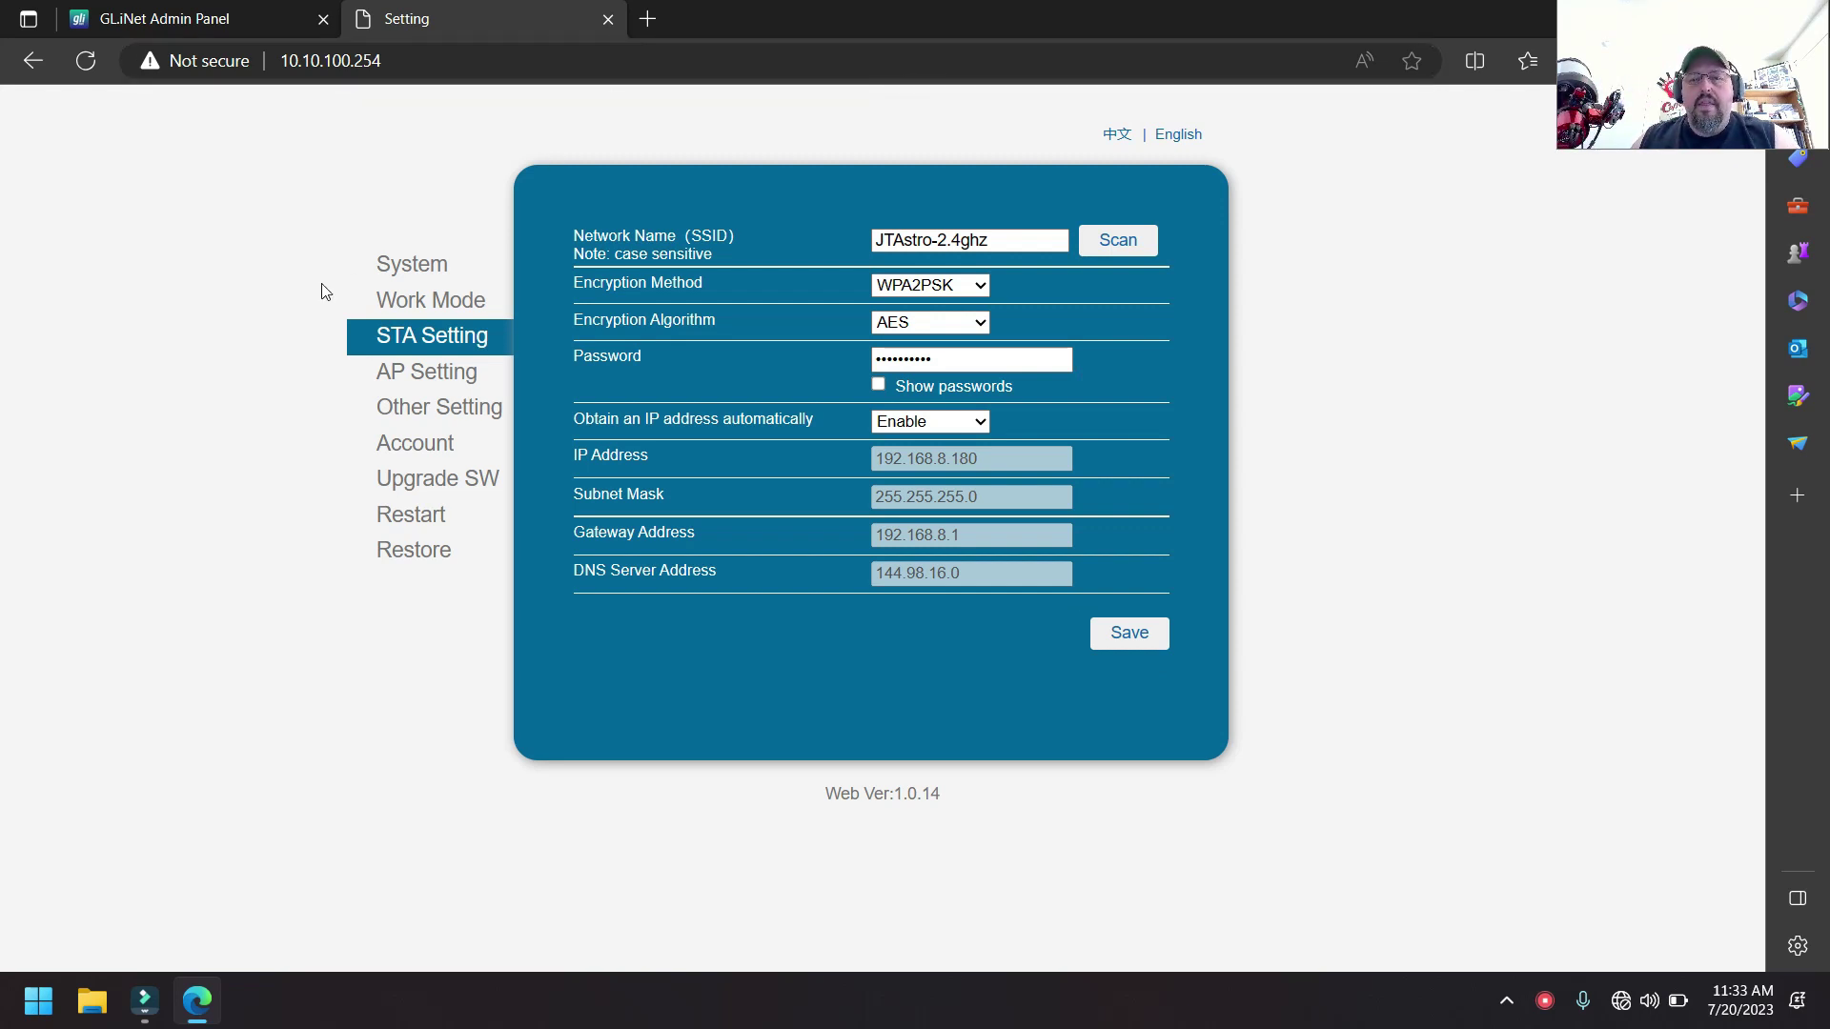
{"action": "left_click", "coordinate": [398, 309]}
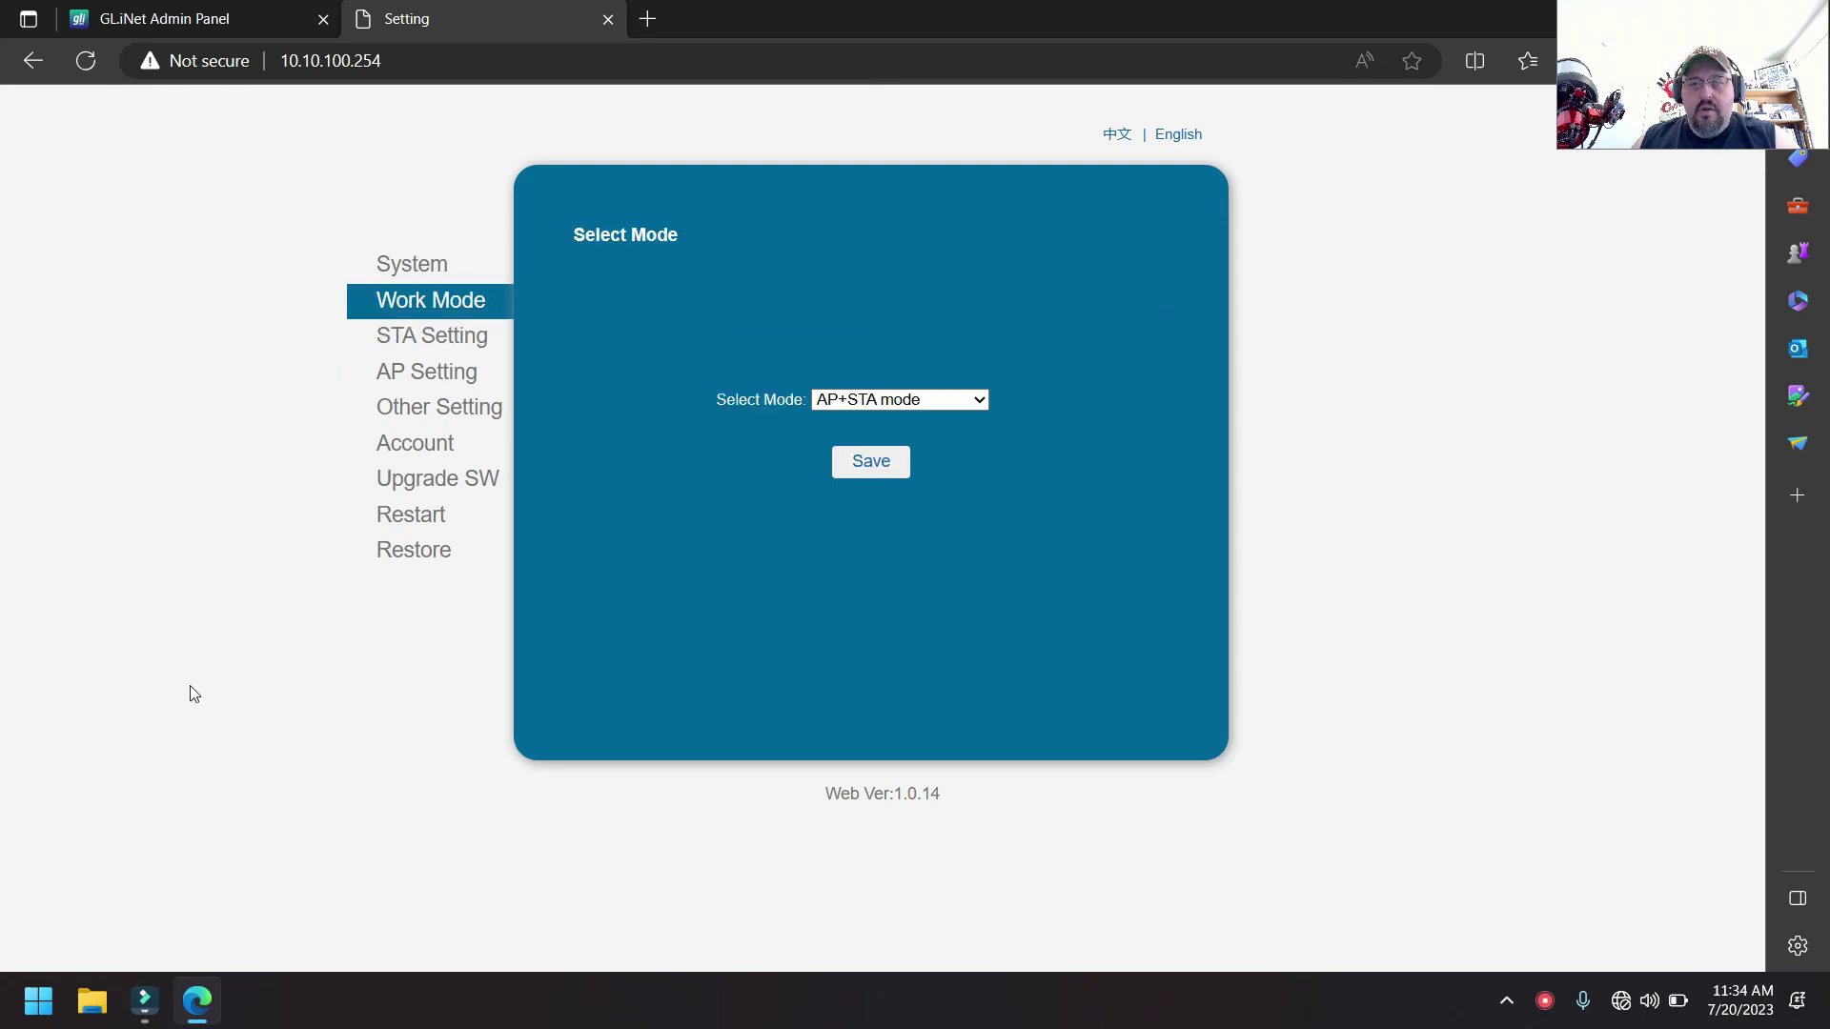
{"action": "left_click", "coordinate": [943, 399]}
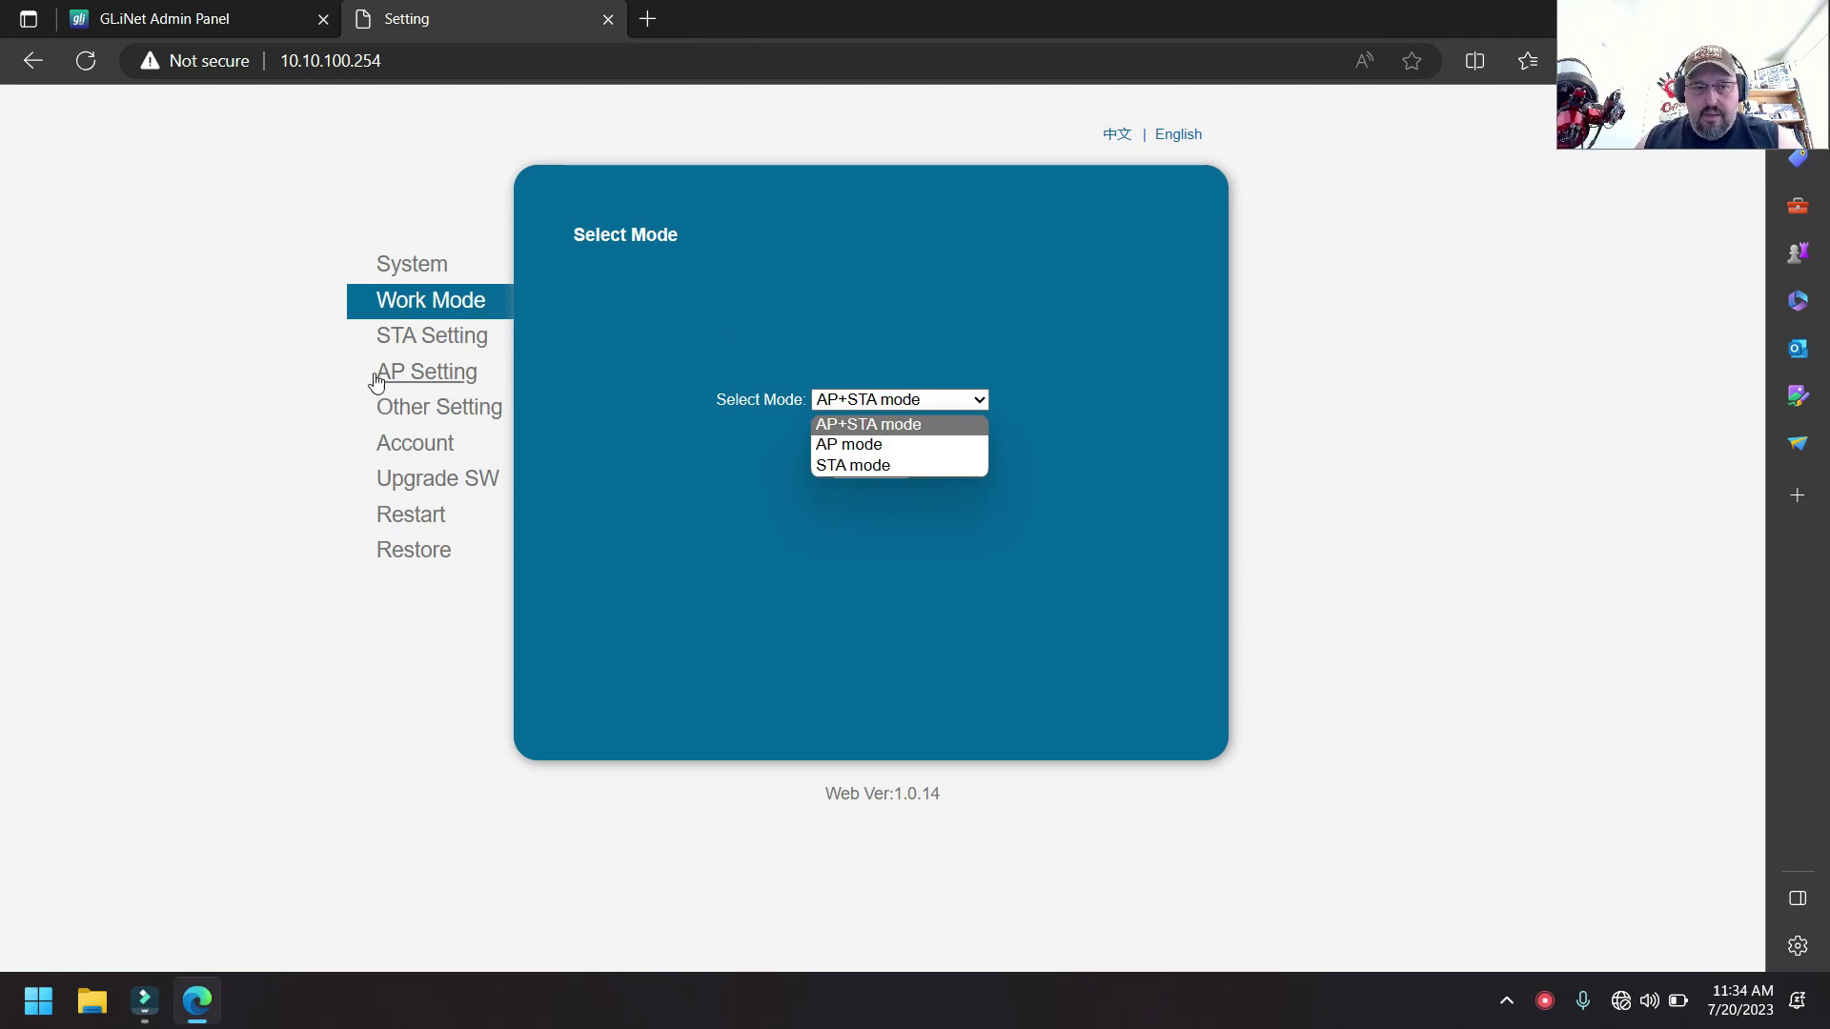
{"action": "left_click", "coordinate": [410, 374]}
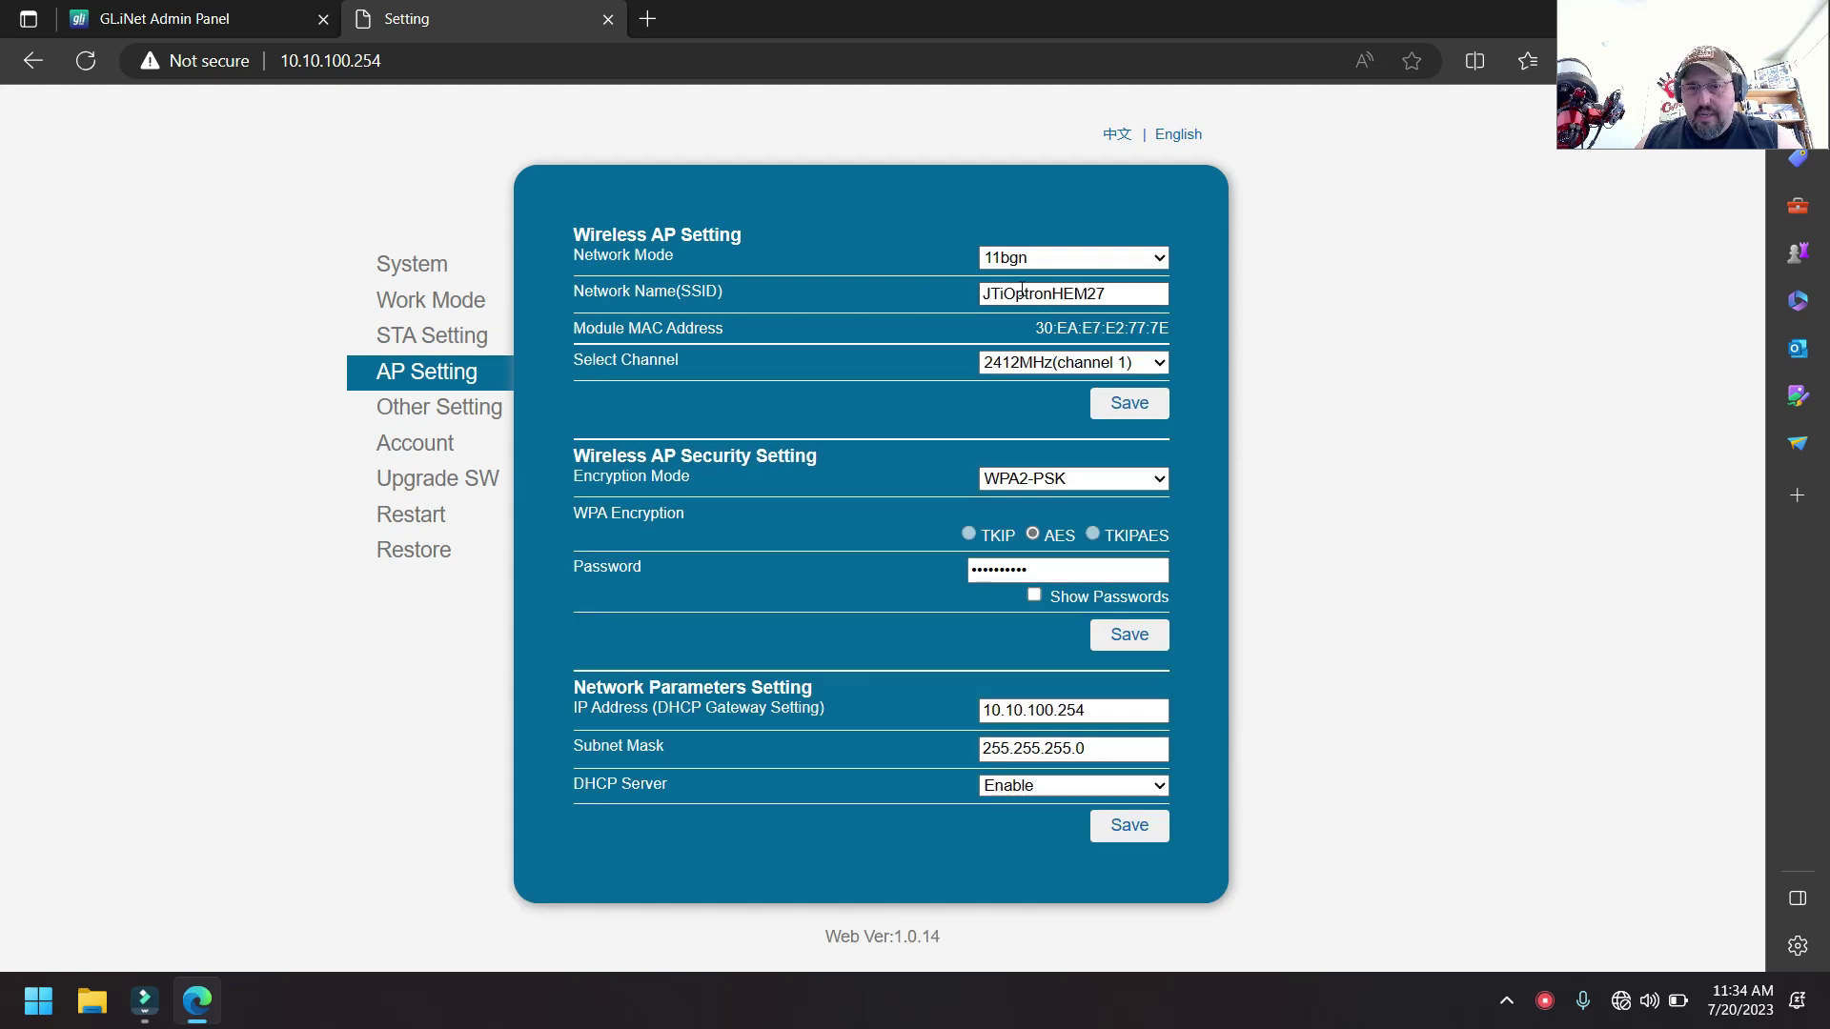
{"action": "left_click", "coordinate": [1081, 575]}
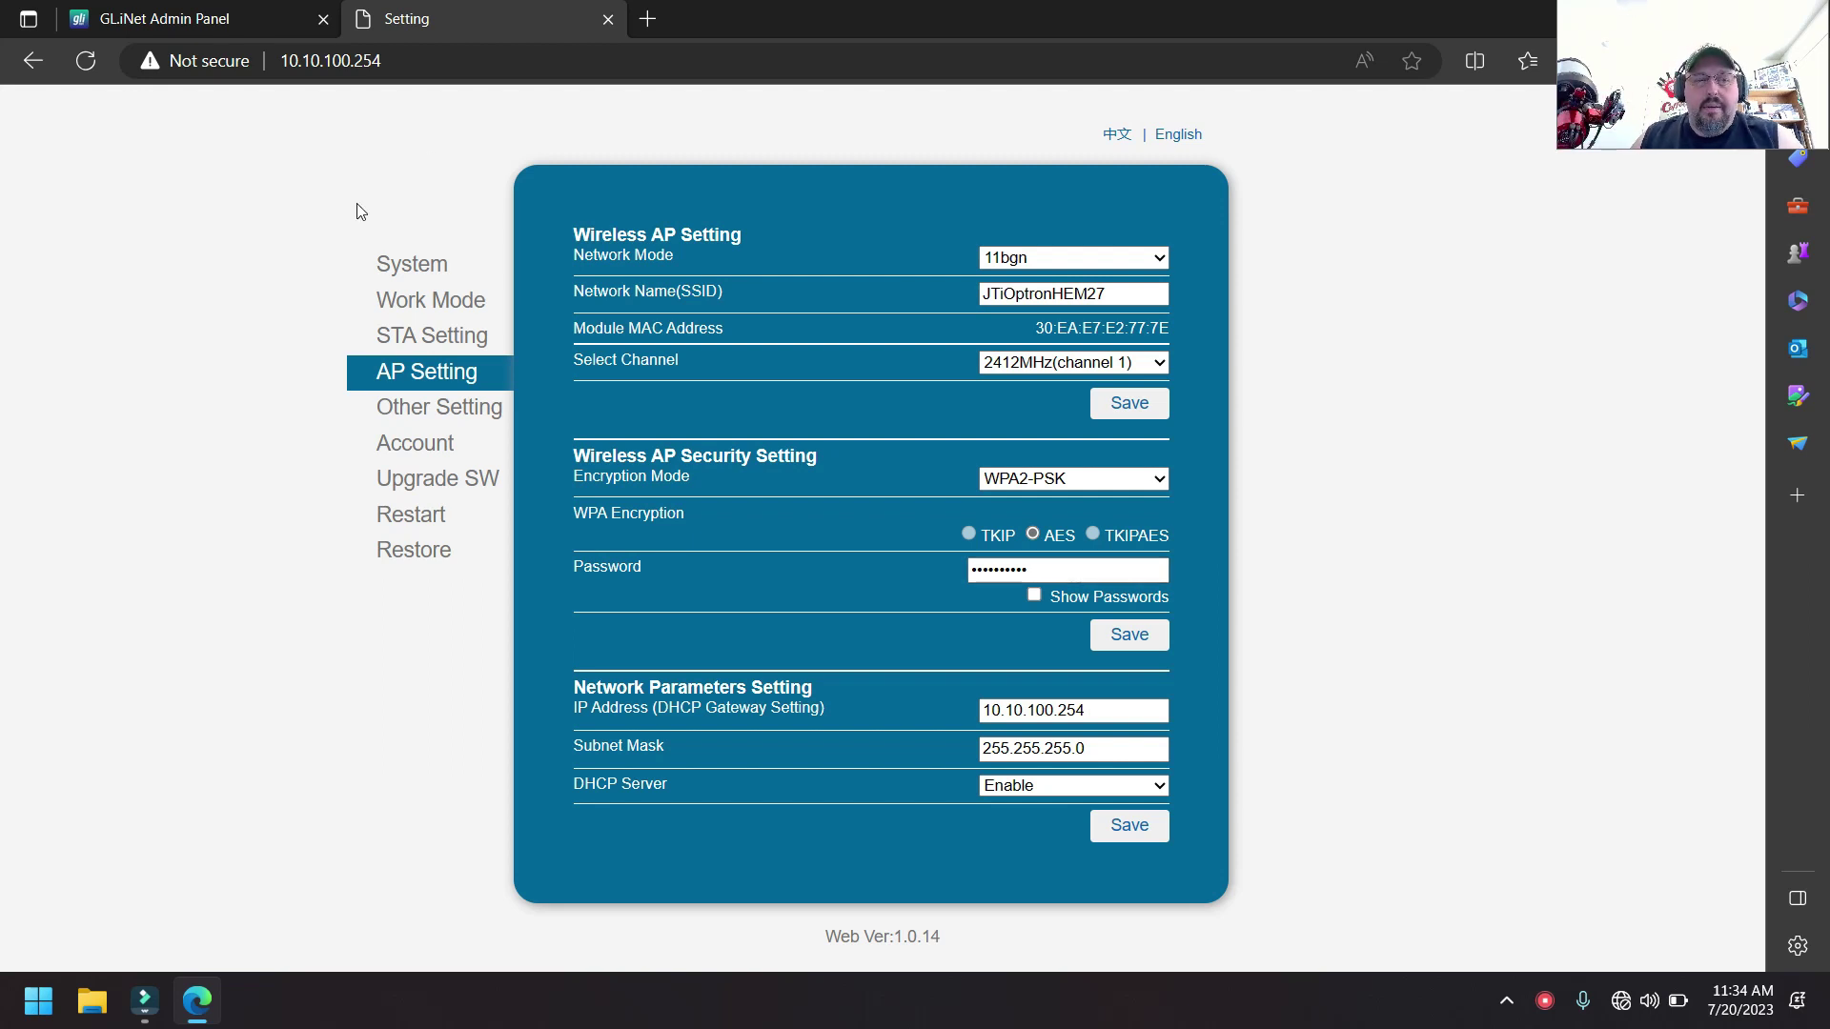
{"action": "left_click", "coordinate": [429, 301]}
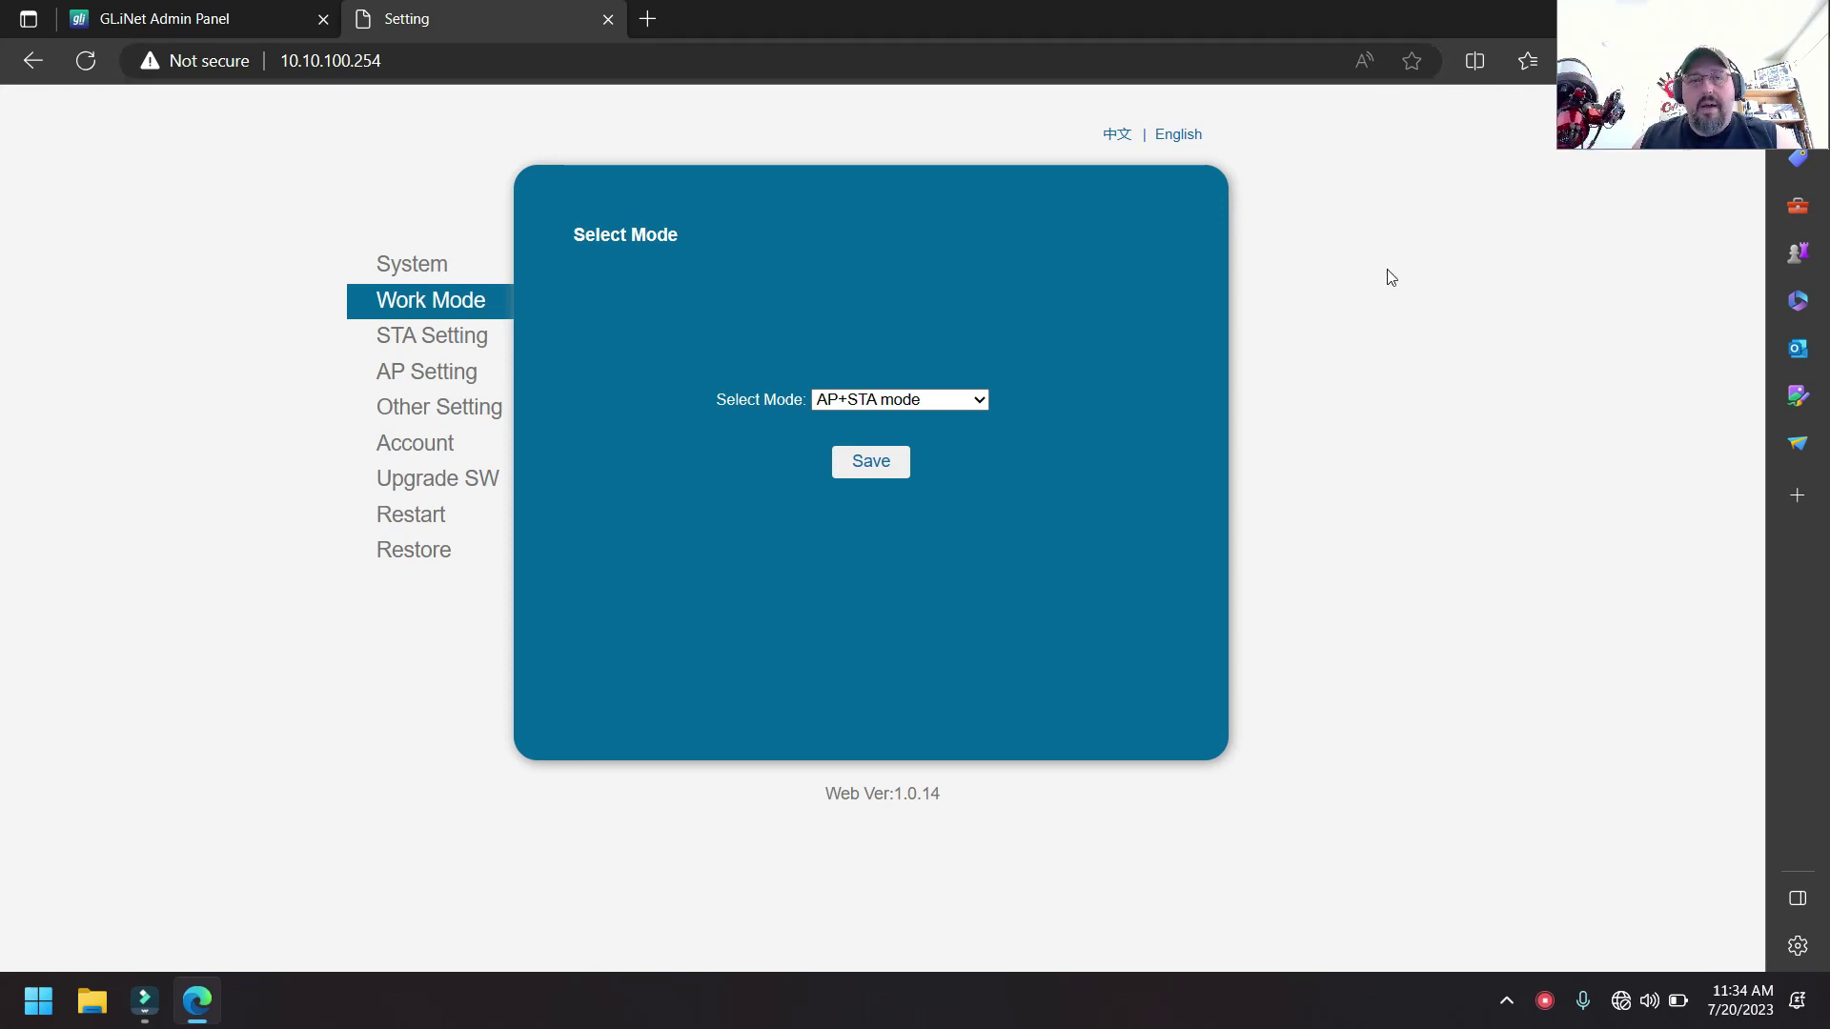
- Close the module's Setting tab and reconnect the laptop to the JTAstro-5ghz Wi-Fi
{"action": "left_click", "coordinate": [608, 19]}
{"action": "left_click", "coordinate": [1620, 1001]}
{"action": "left_click", "coordinate": [1493, 540]}
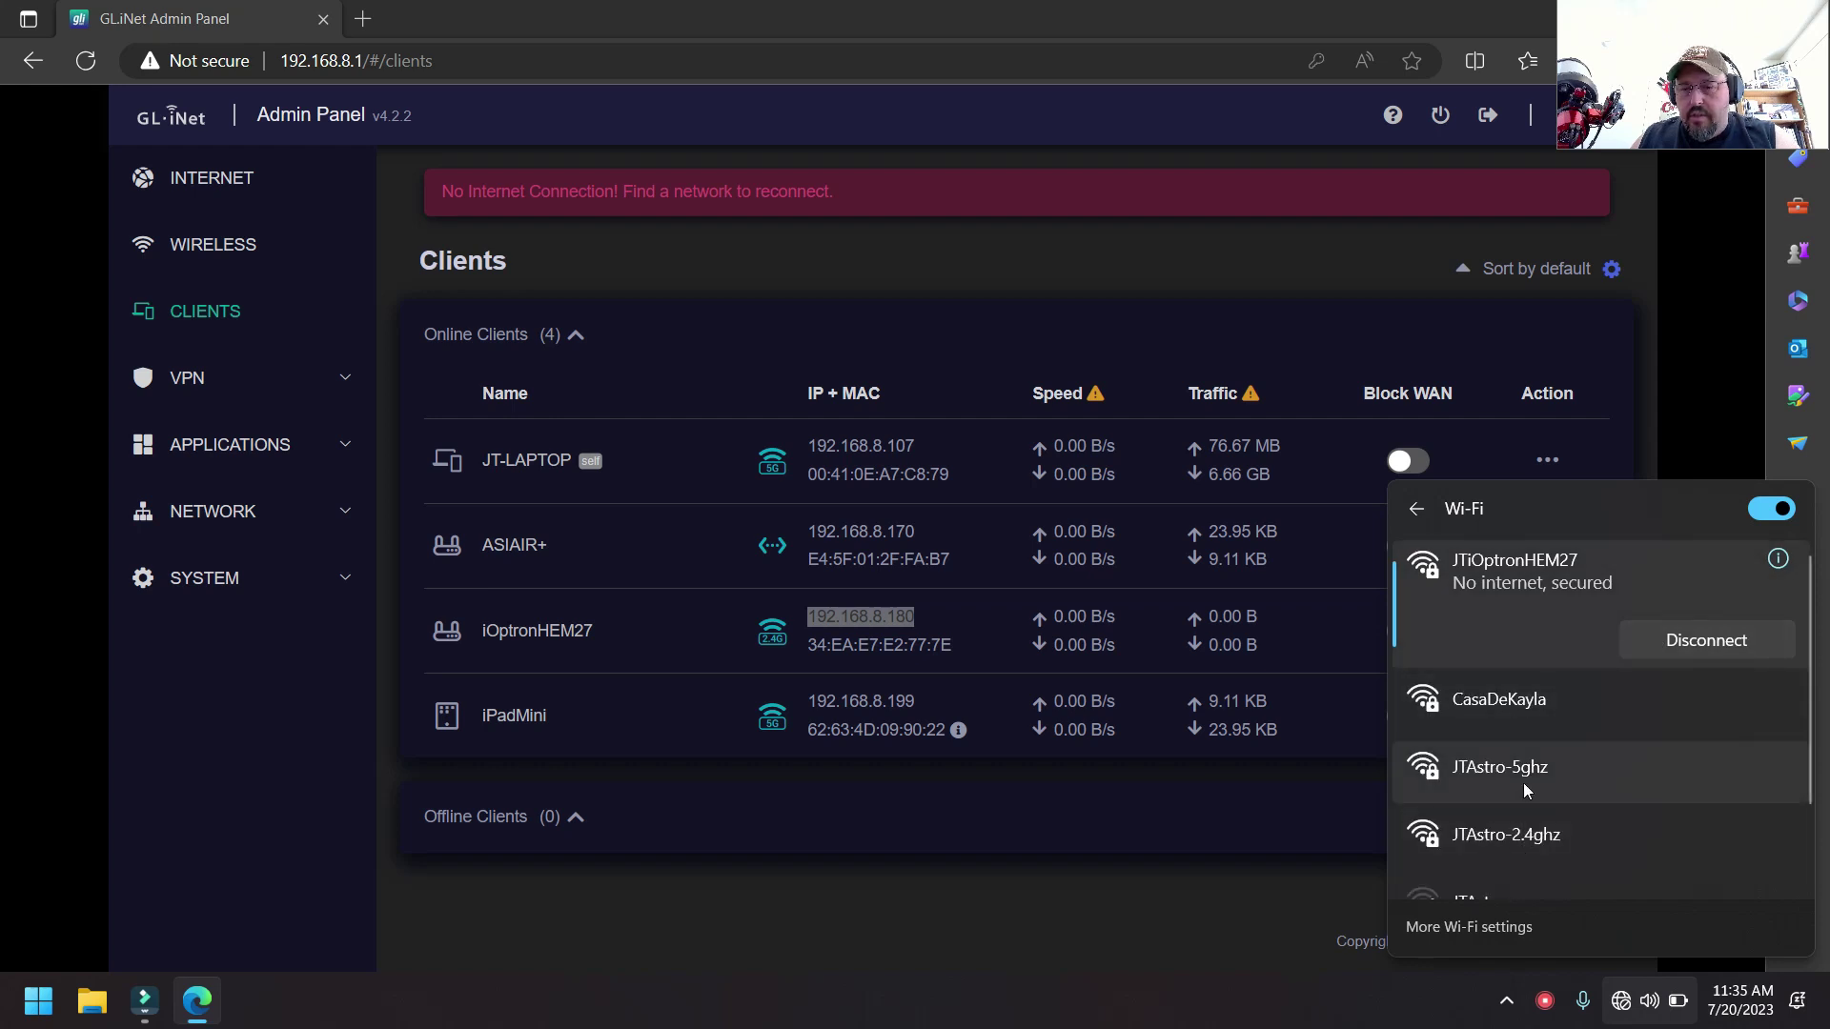
{"action": "left_click", "coordinate": [1523, 790]}
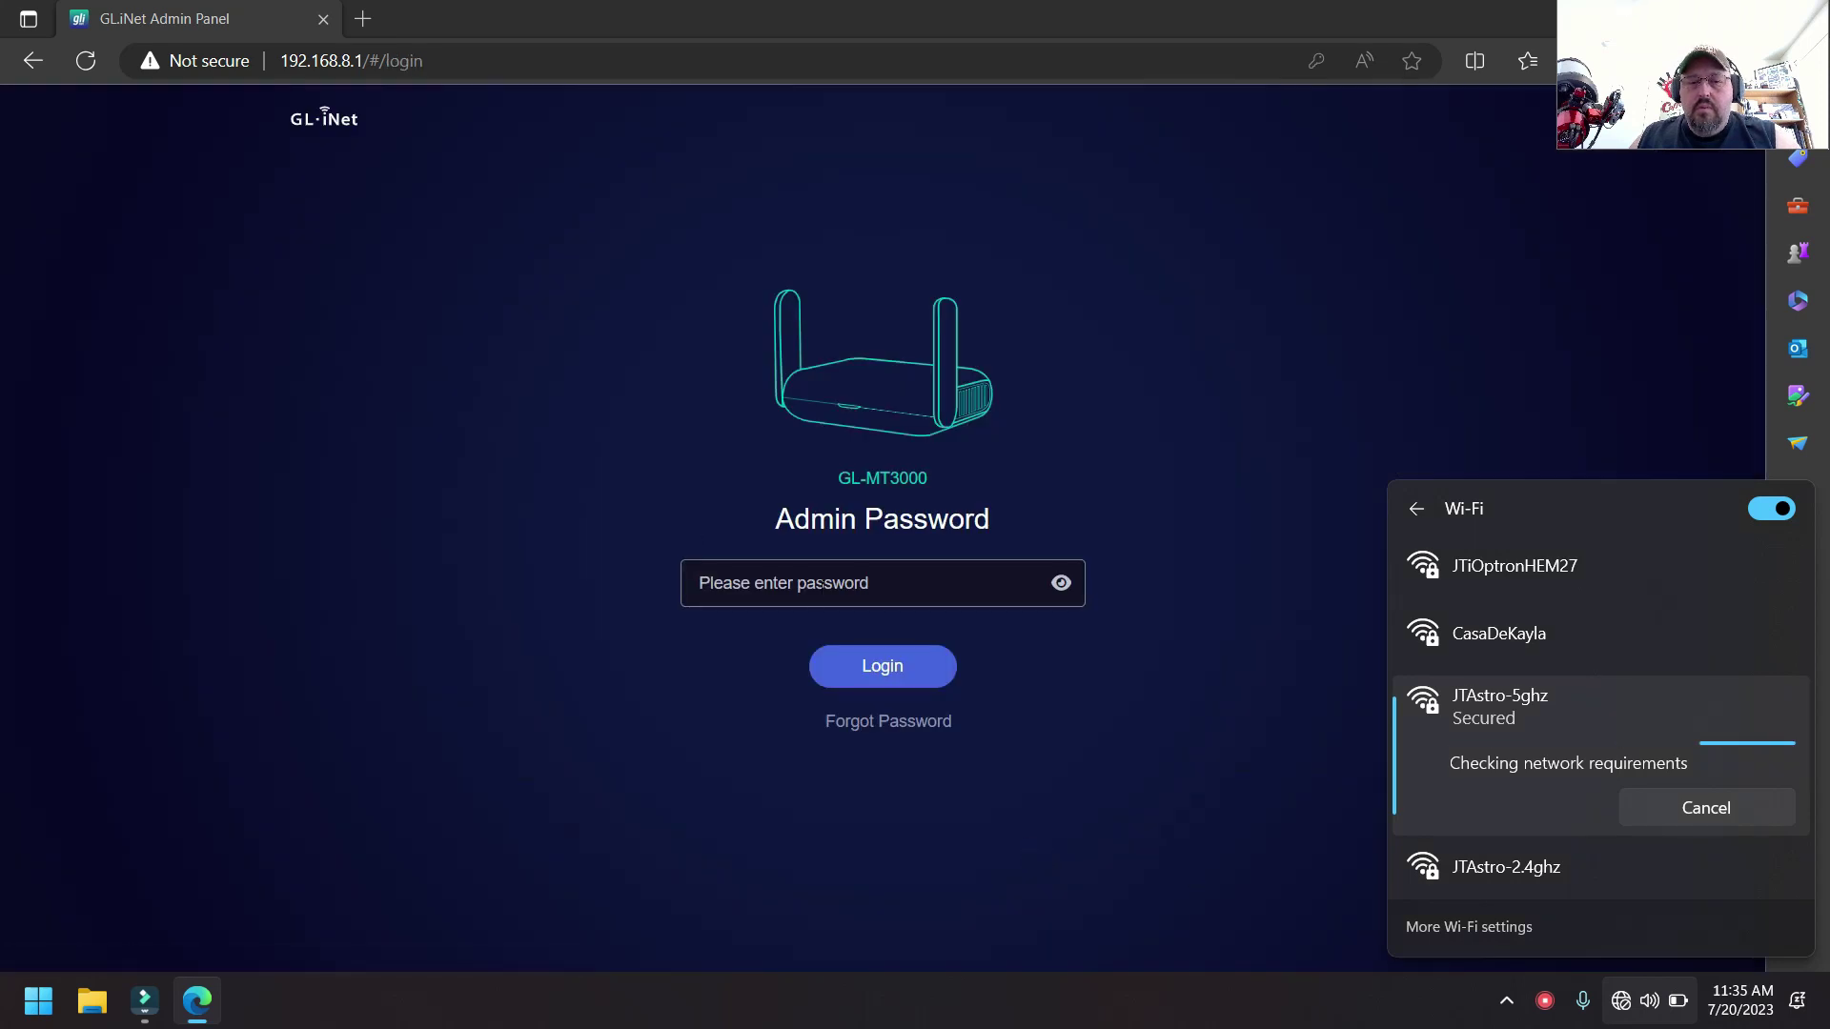
{"action": "left_click", "coordinate": [822, 583]}
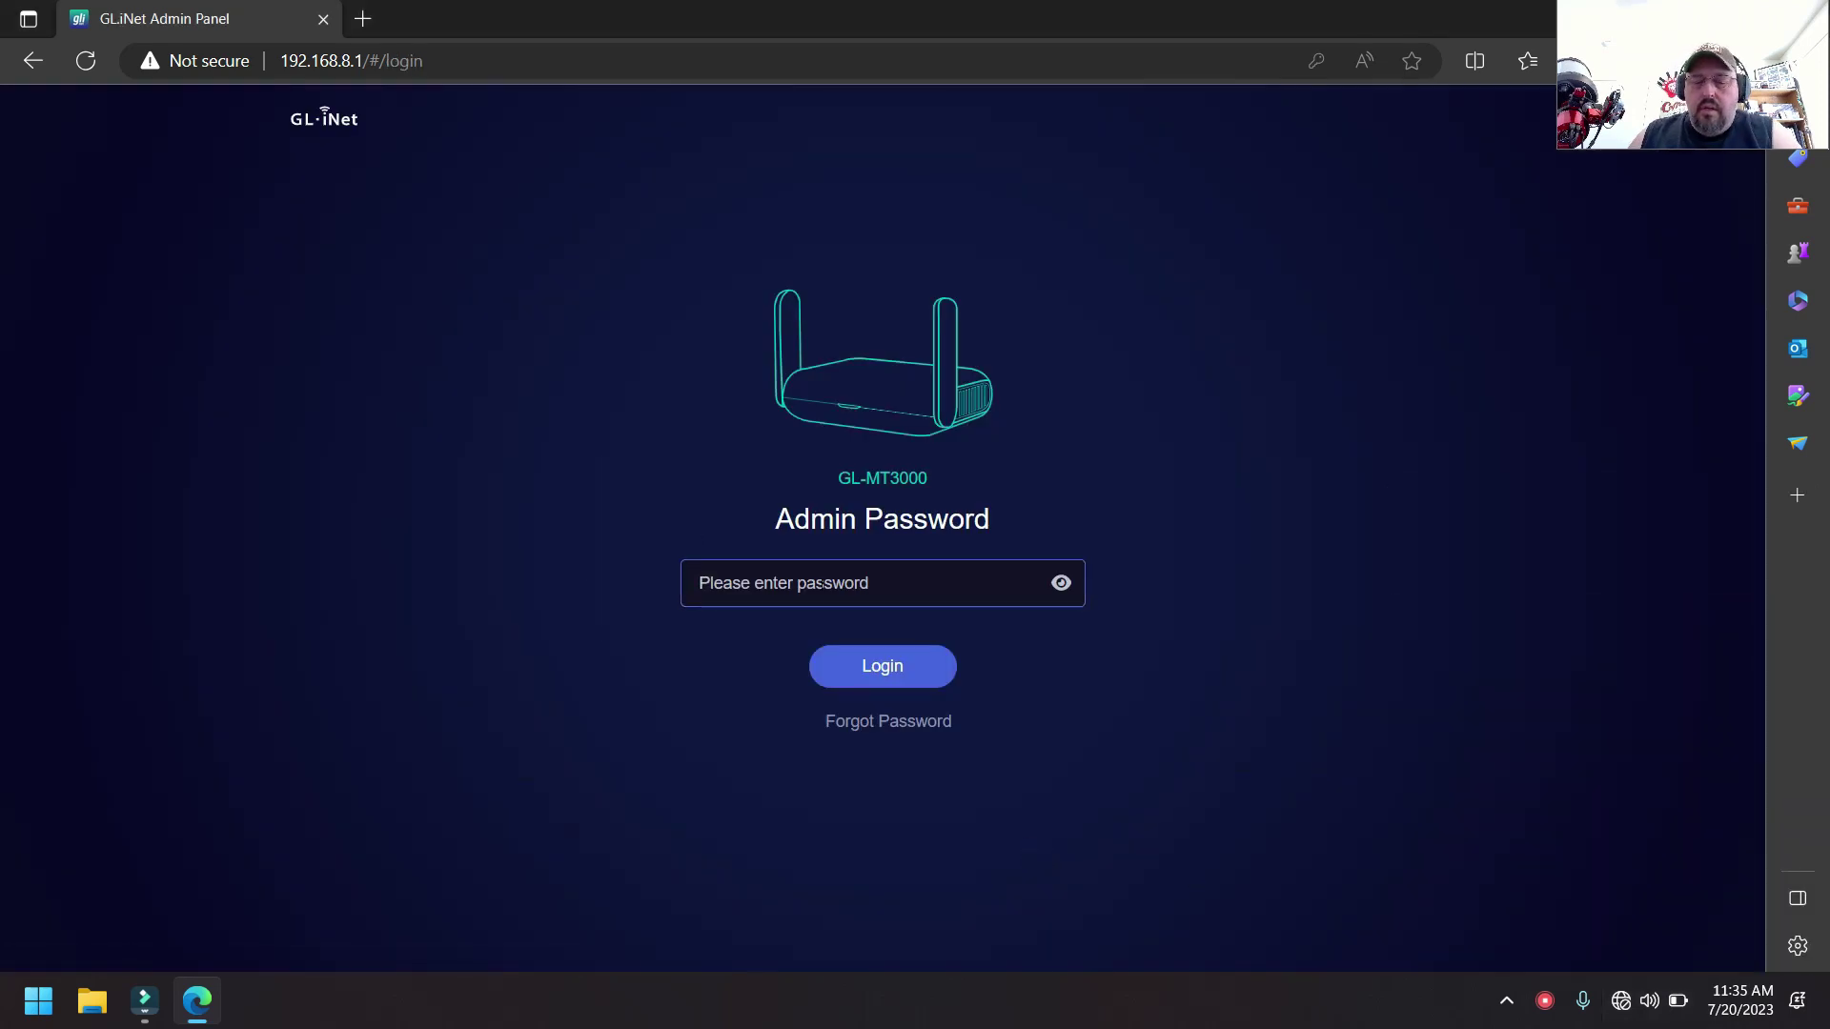
- Log back into the GL.iNet admin panel, retyping the admin password after a rejected attempt
{"action": "type", "text": "•••••••••••"}
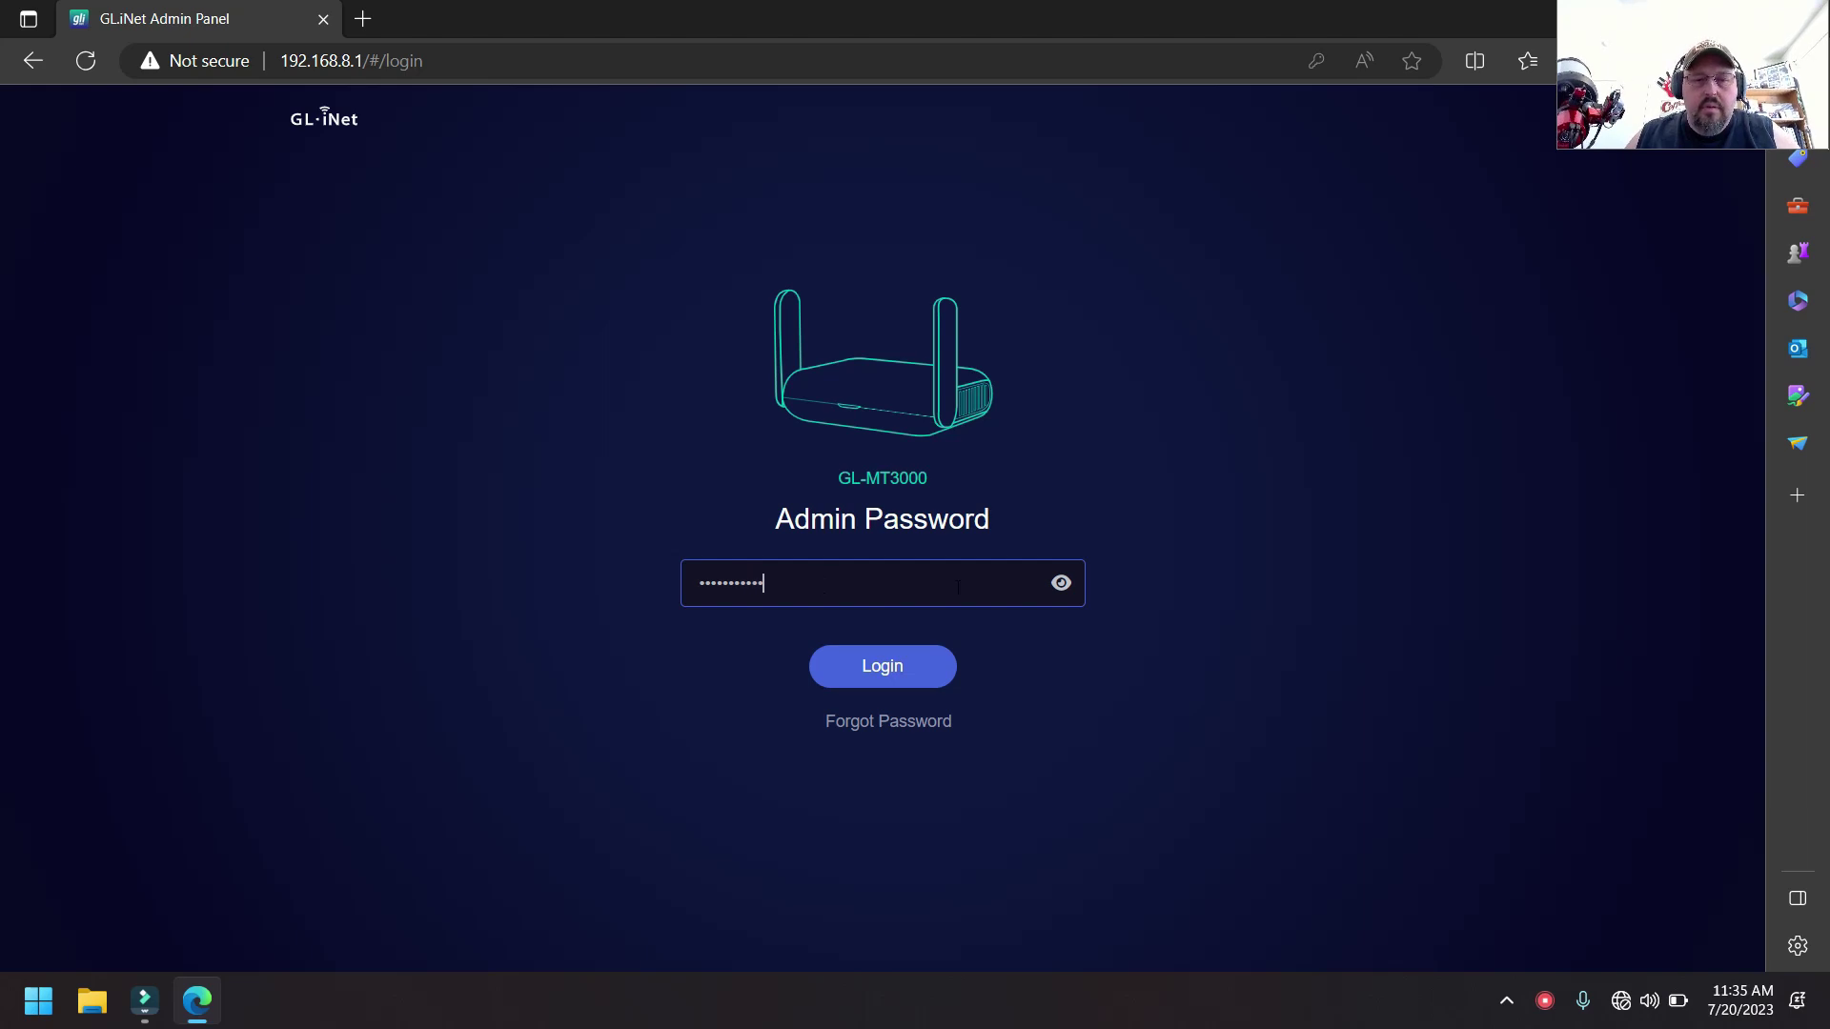
{"action": "key", "text": "Return"}
{"action": "key", "text": "ctrl+a"}
{"action": "type", "text": "••••••••••"}
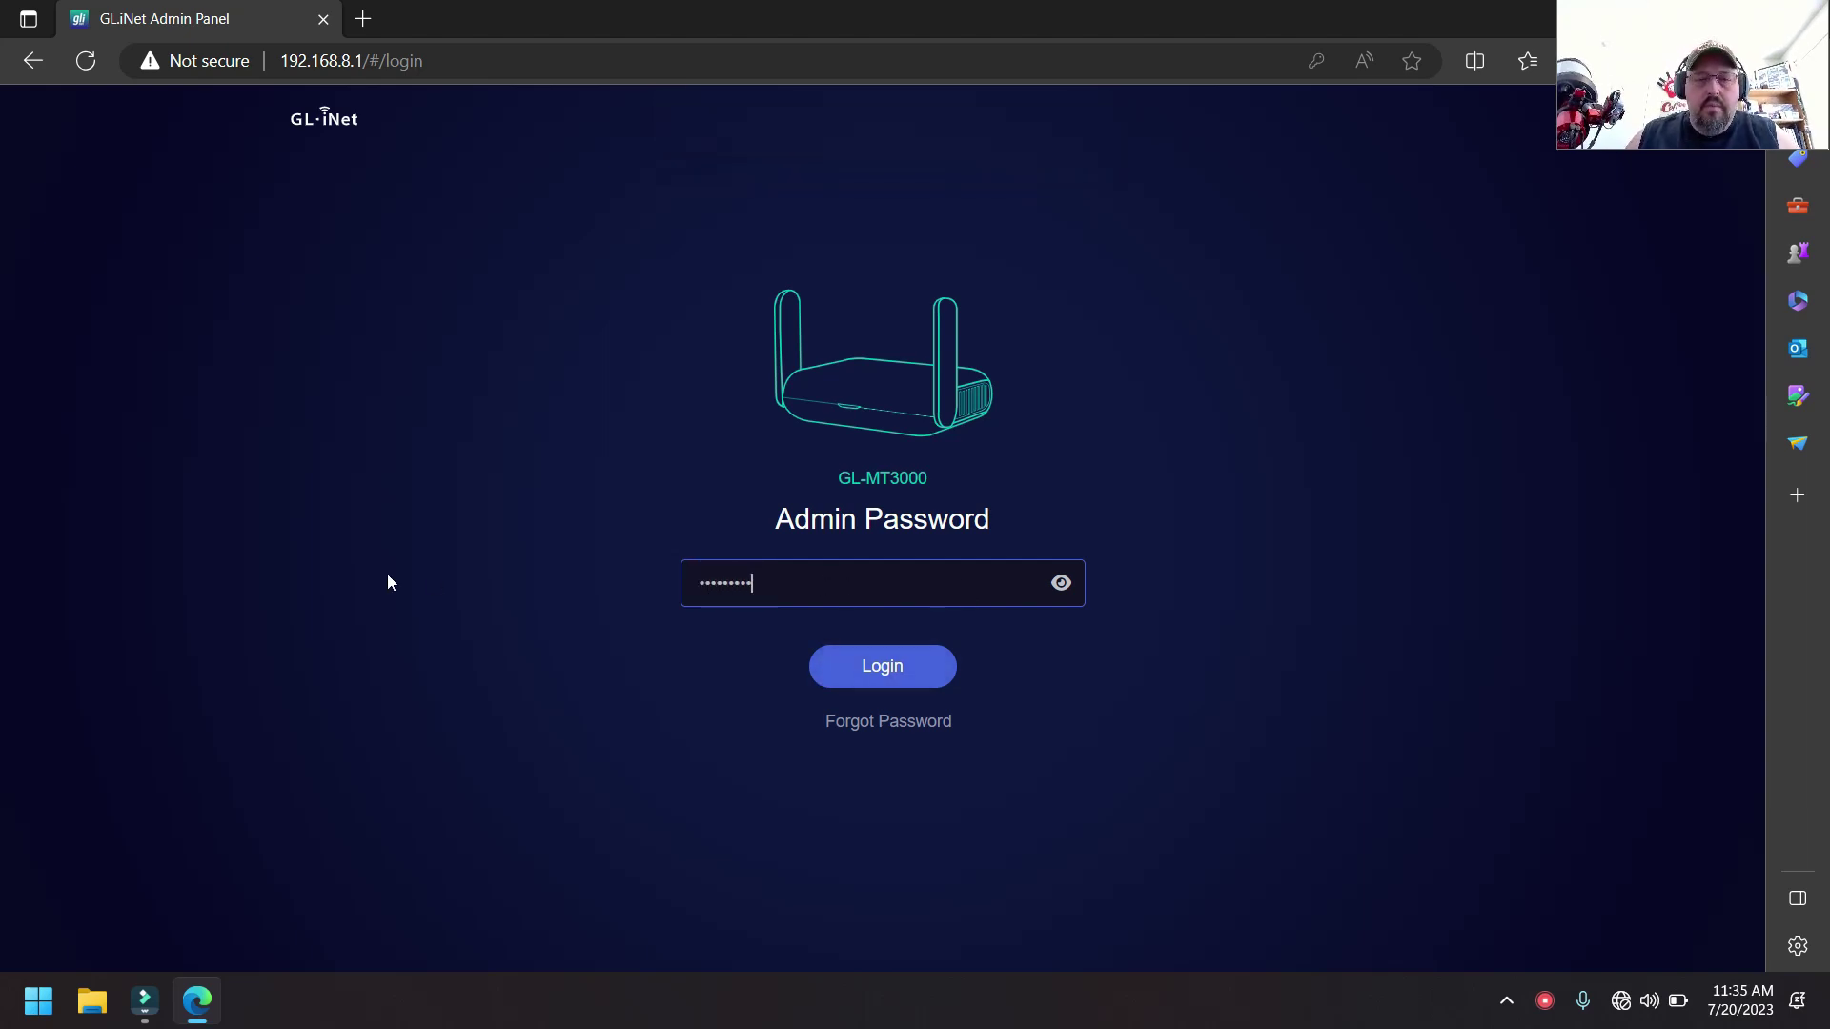
{"action": "key", "text": "Return"}
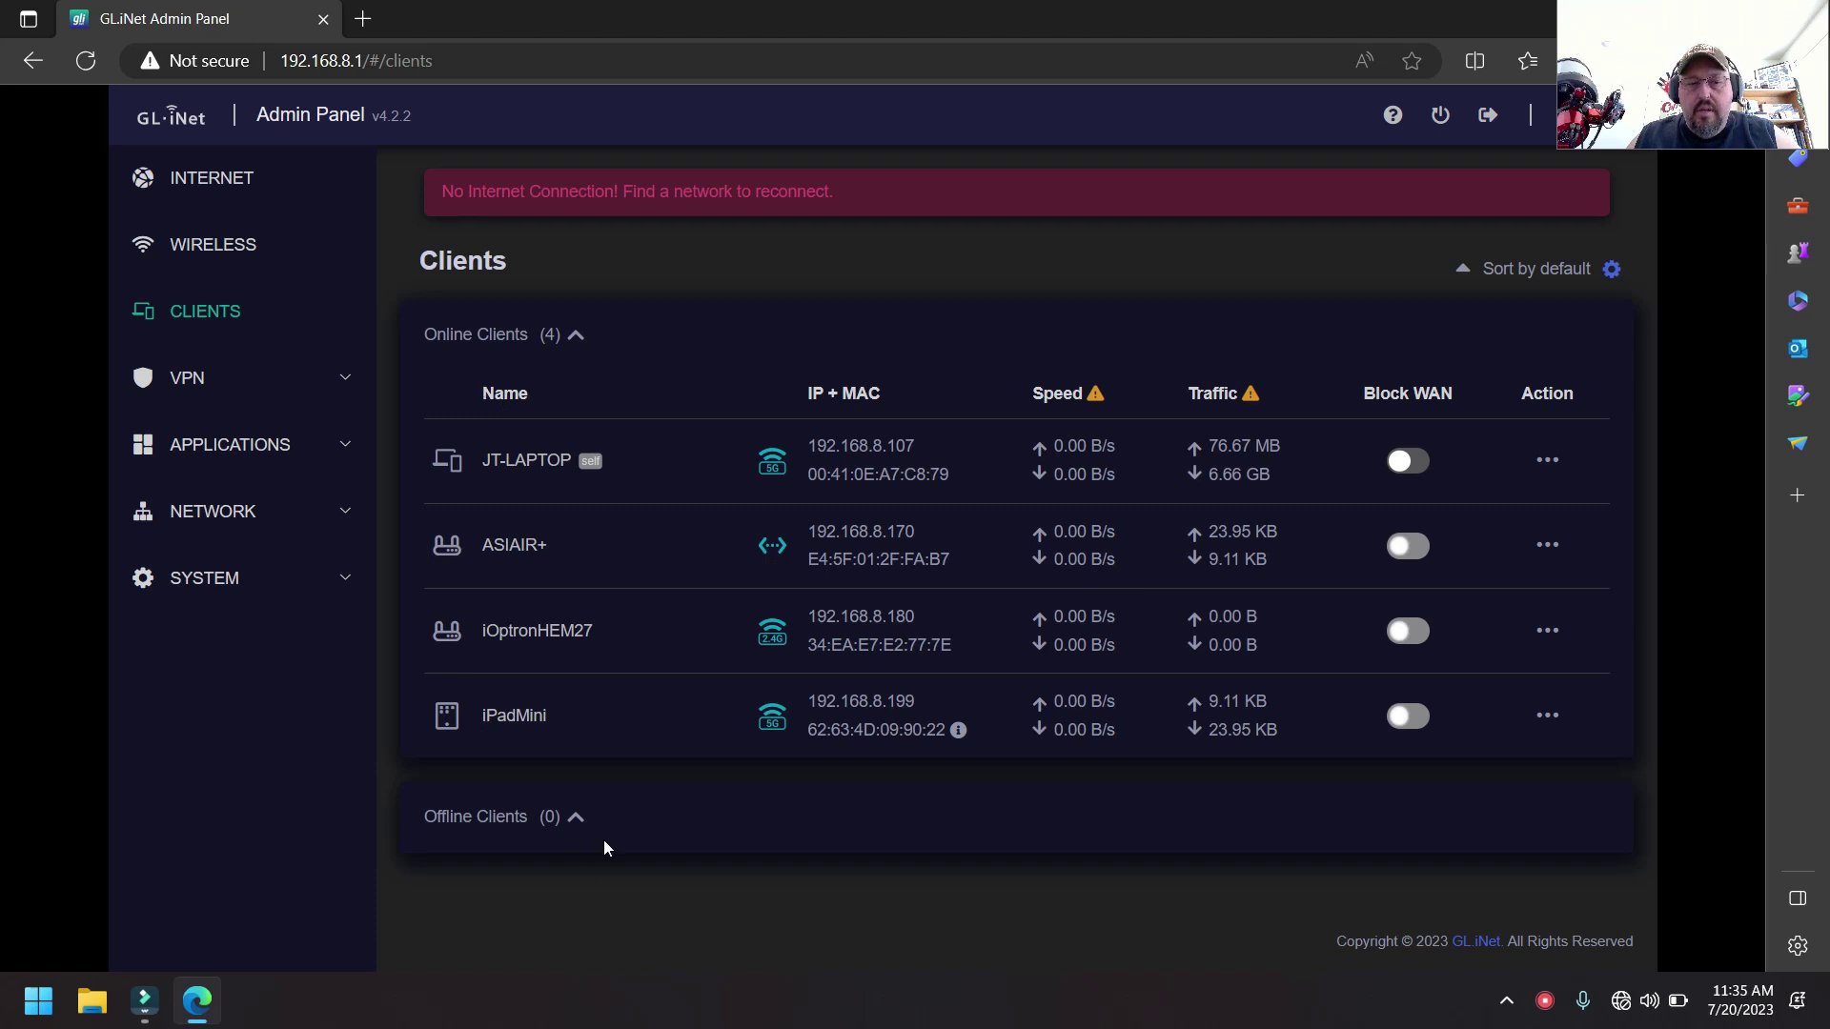
{"action": "left_click", "coordinate": [1764, 13]}
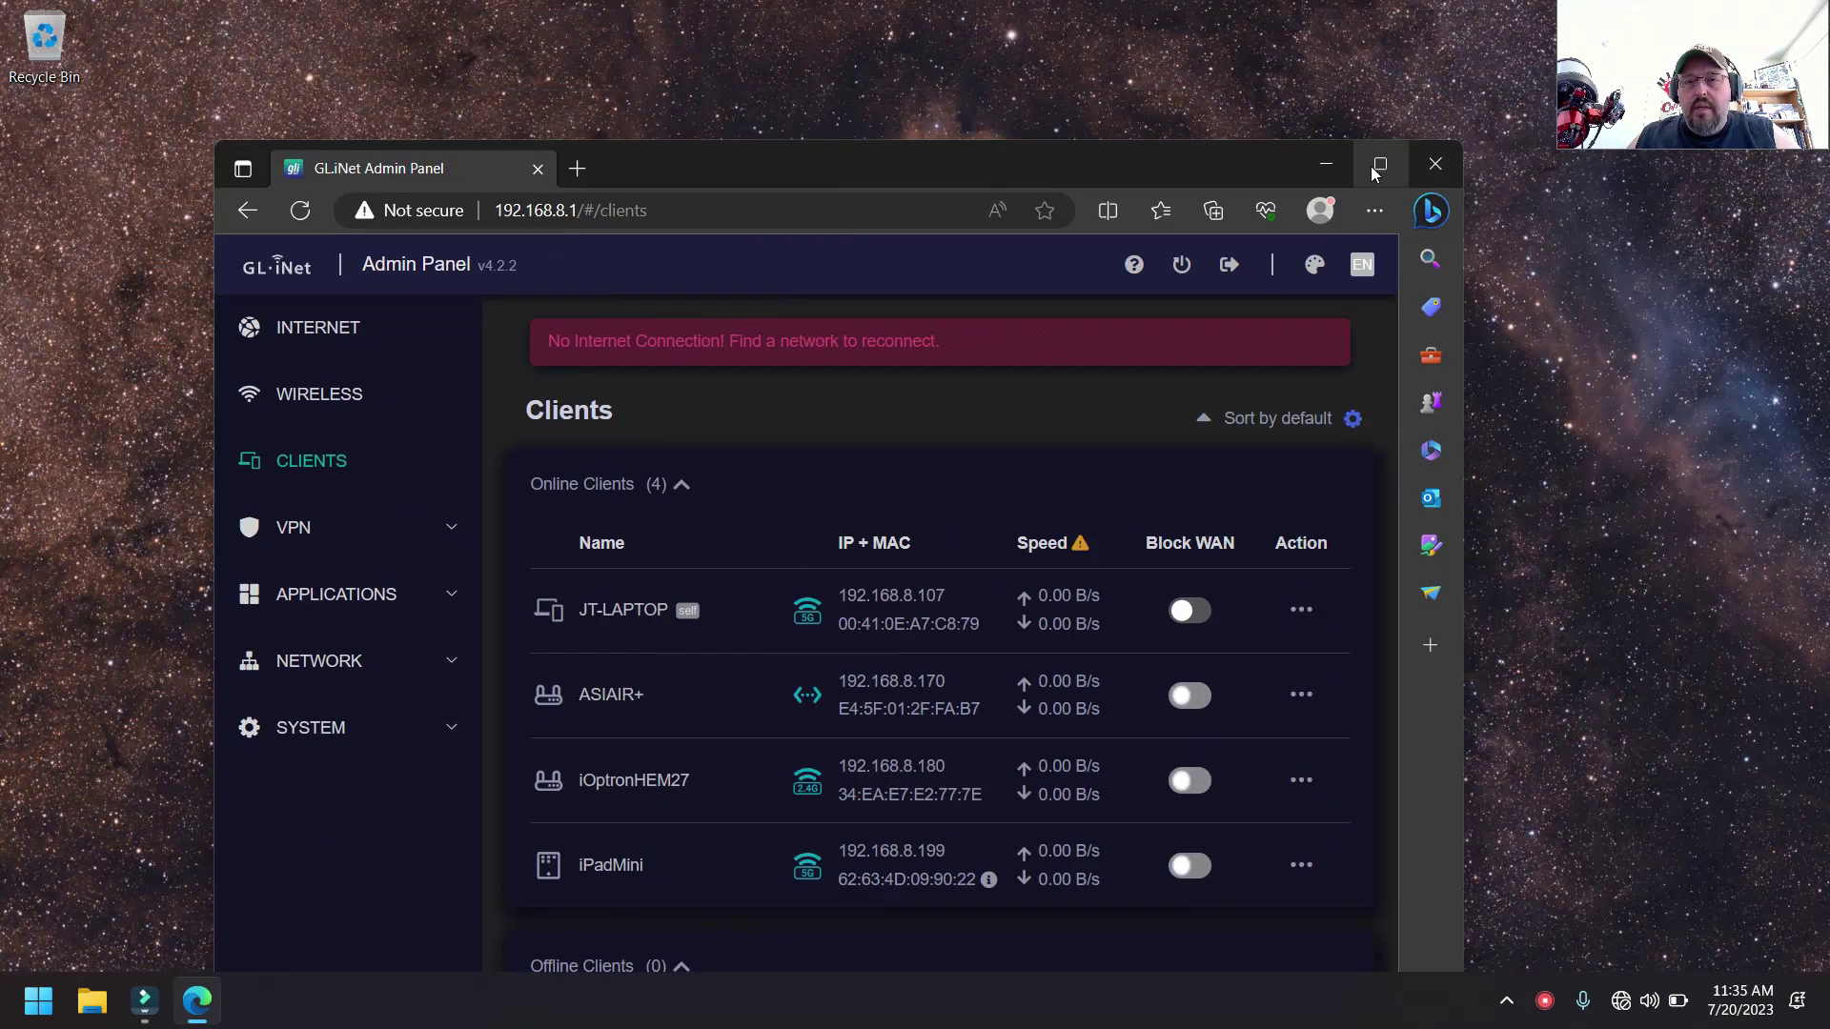
{"action": "left_click", "coordinate": [1317, 160]}
{"action": "left_click", "coordinate": [196, 1000]}
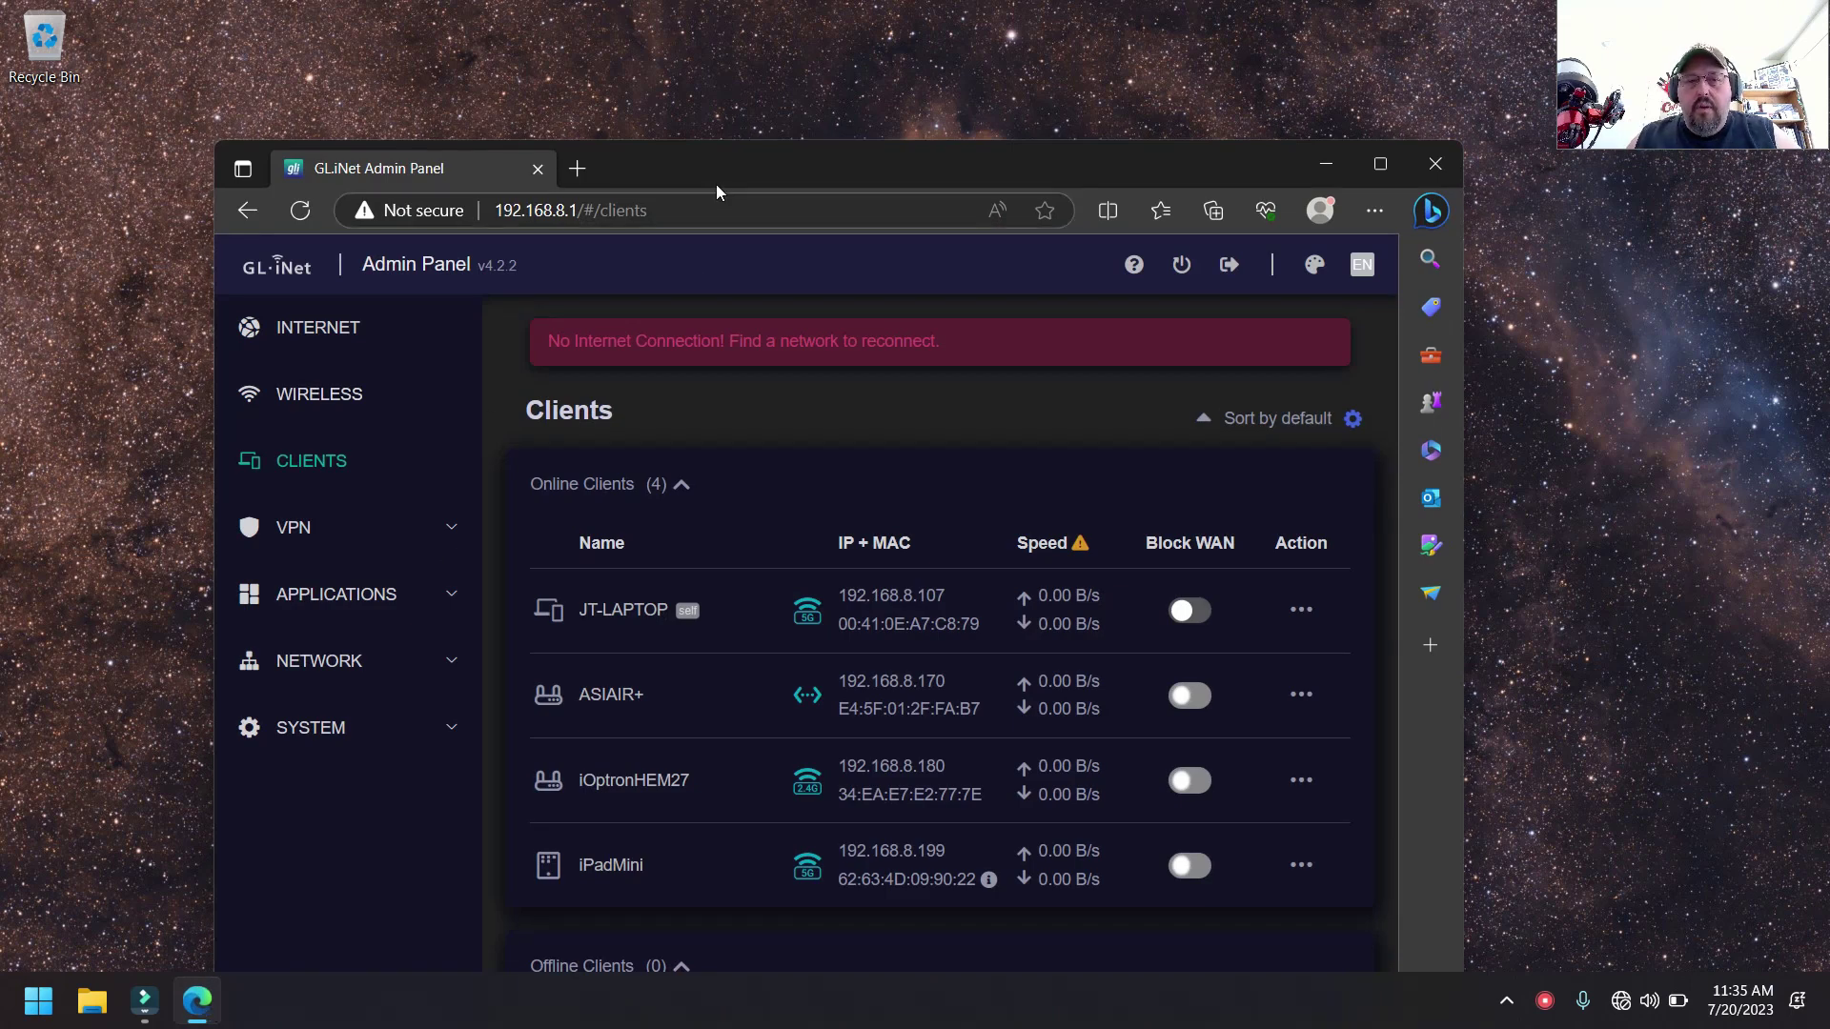
{"action": "double_click", "coordinate": [713, 179]}
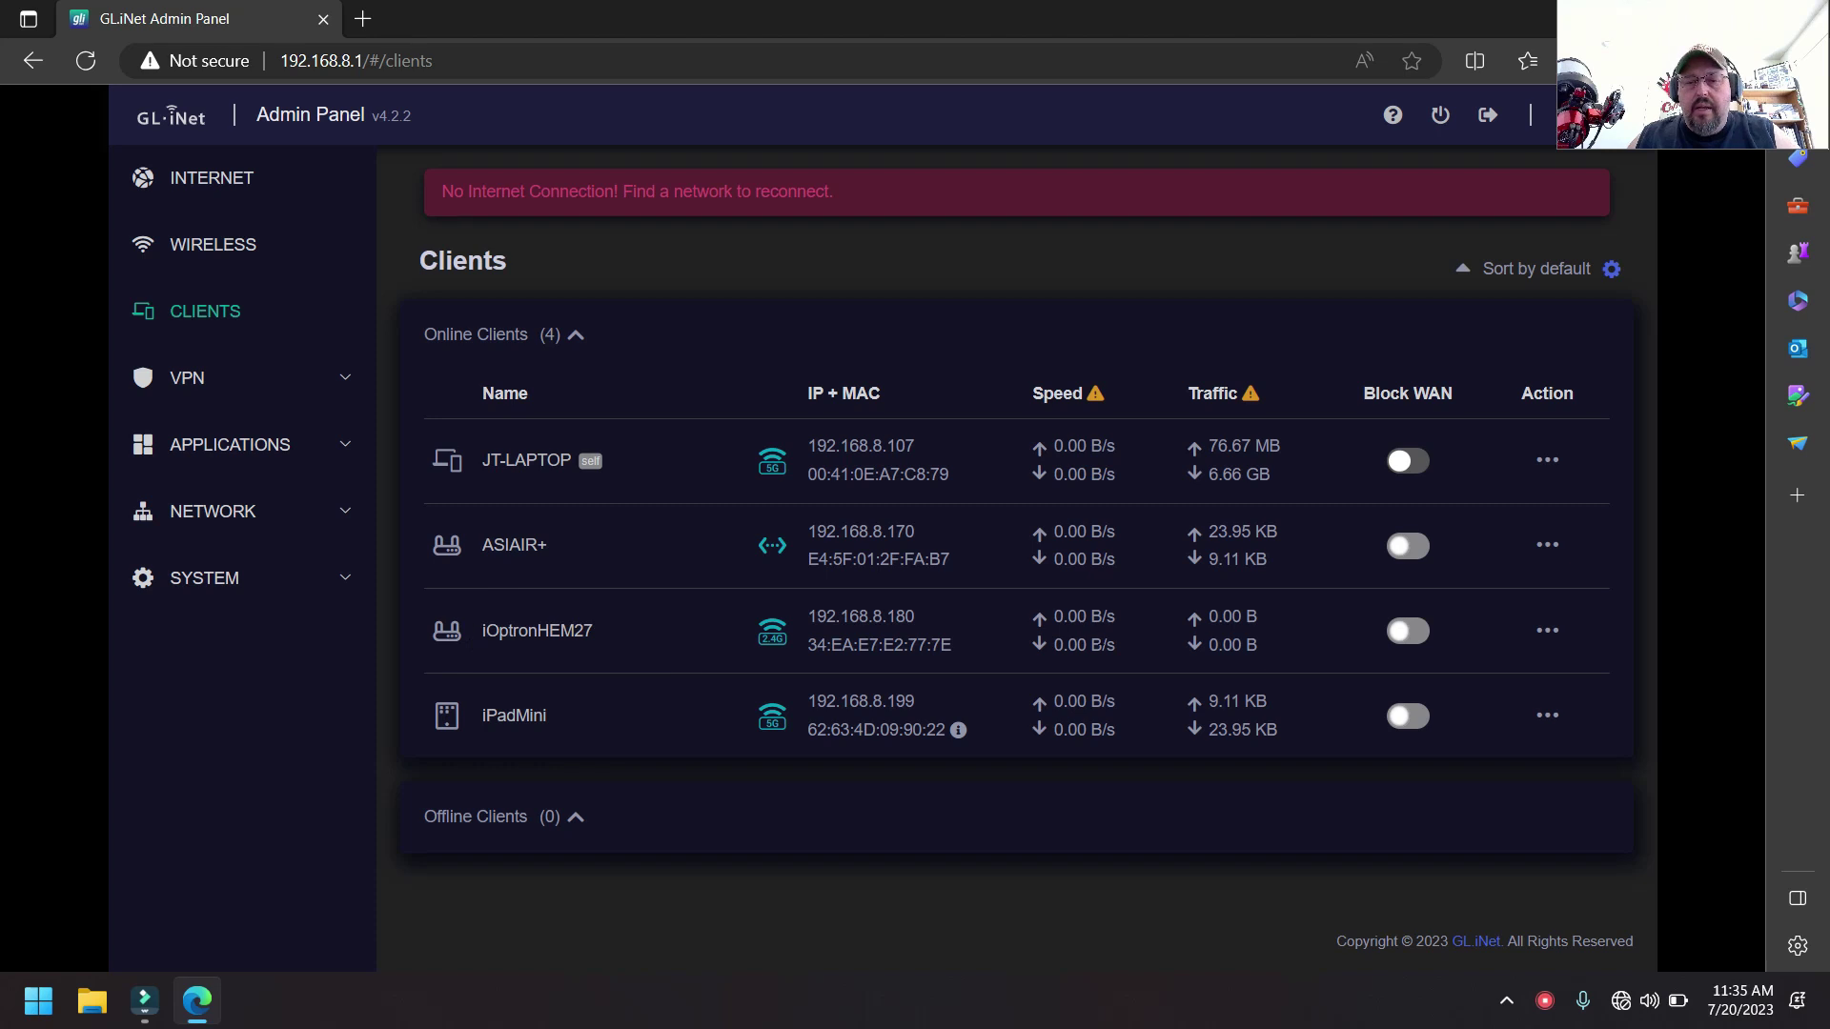
{"action": "left_click", "coordinate": [1547, 633]}
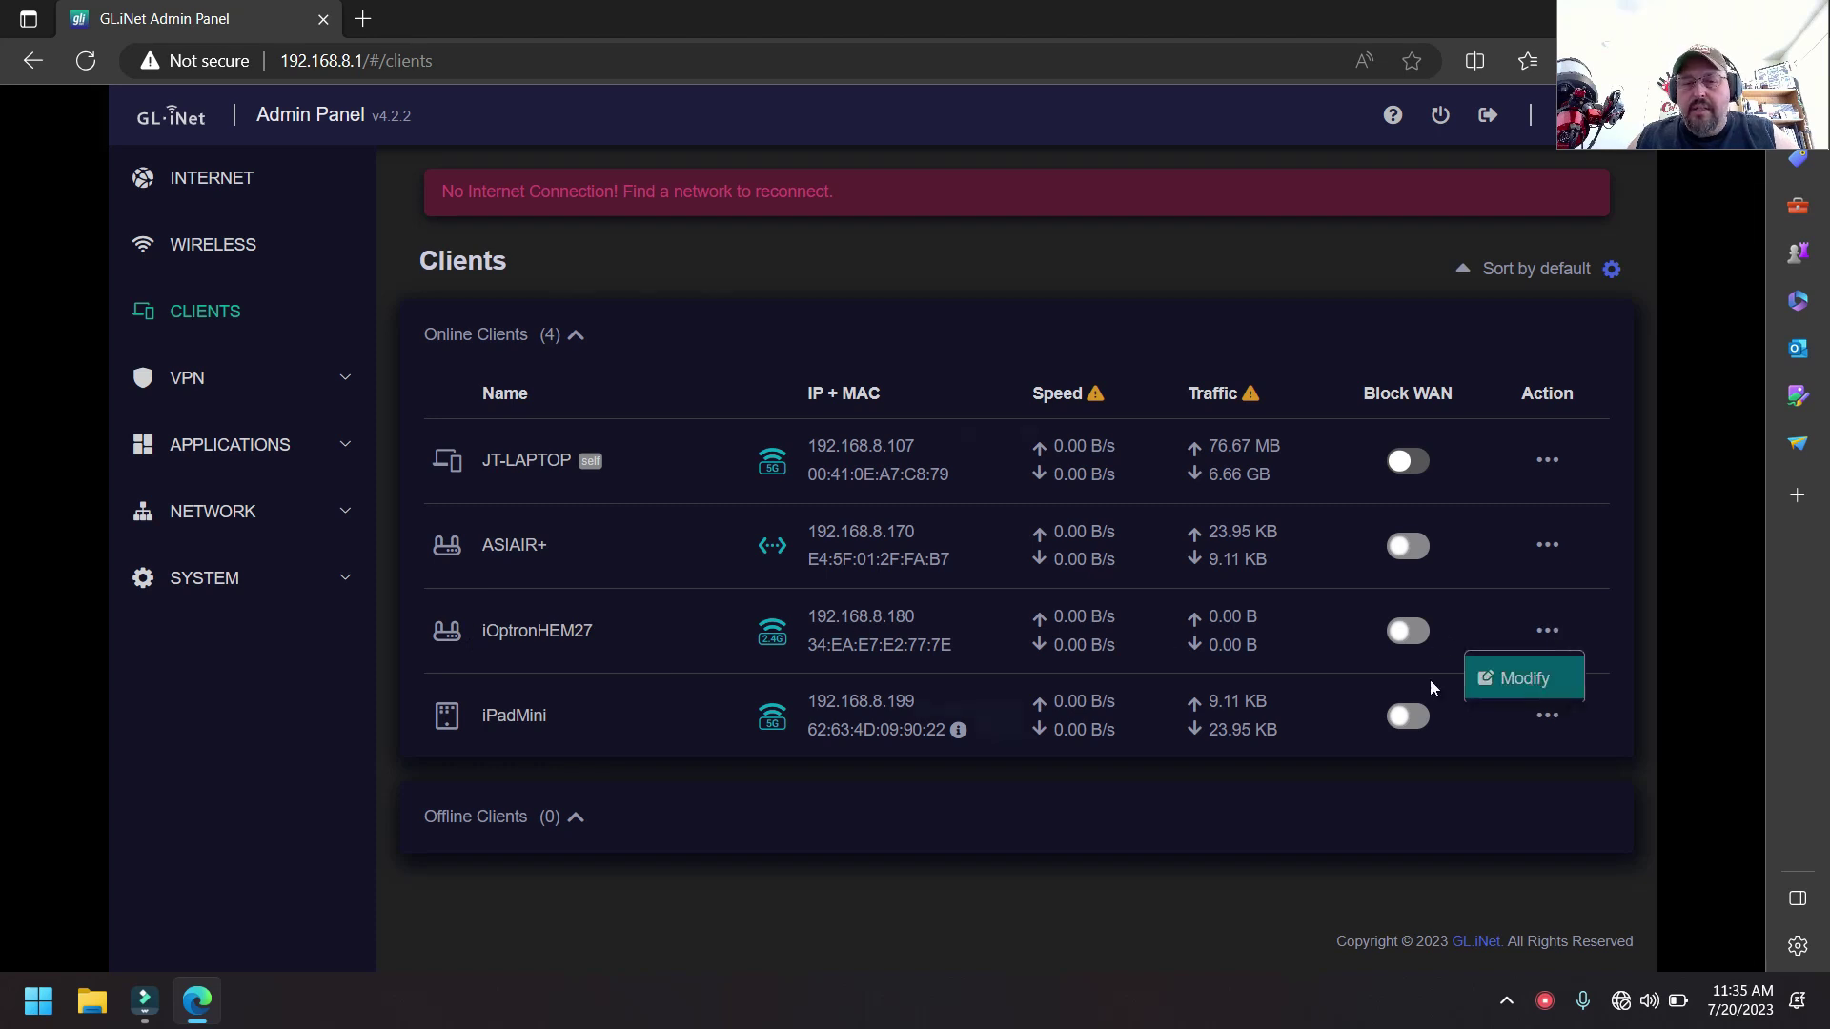
{"action": "left_click", "coordinate": [1525, 679]}
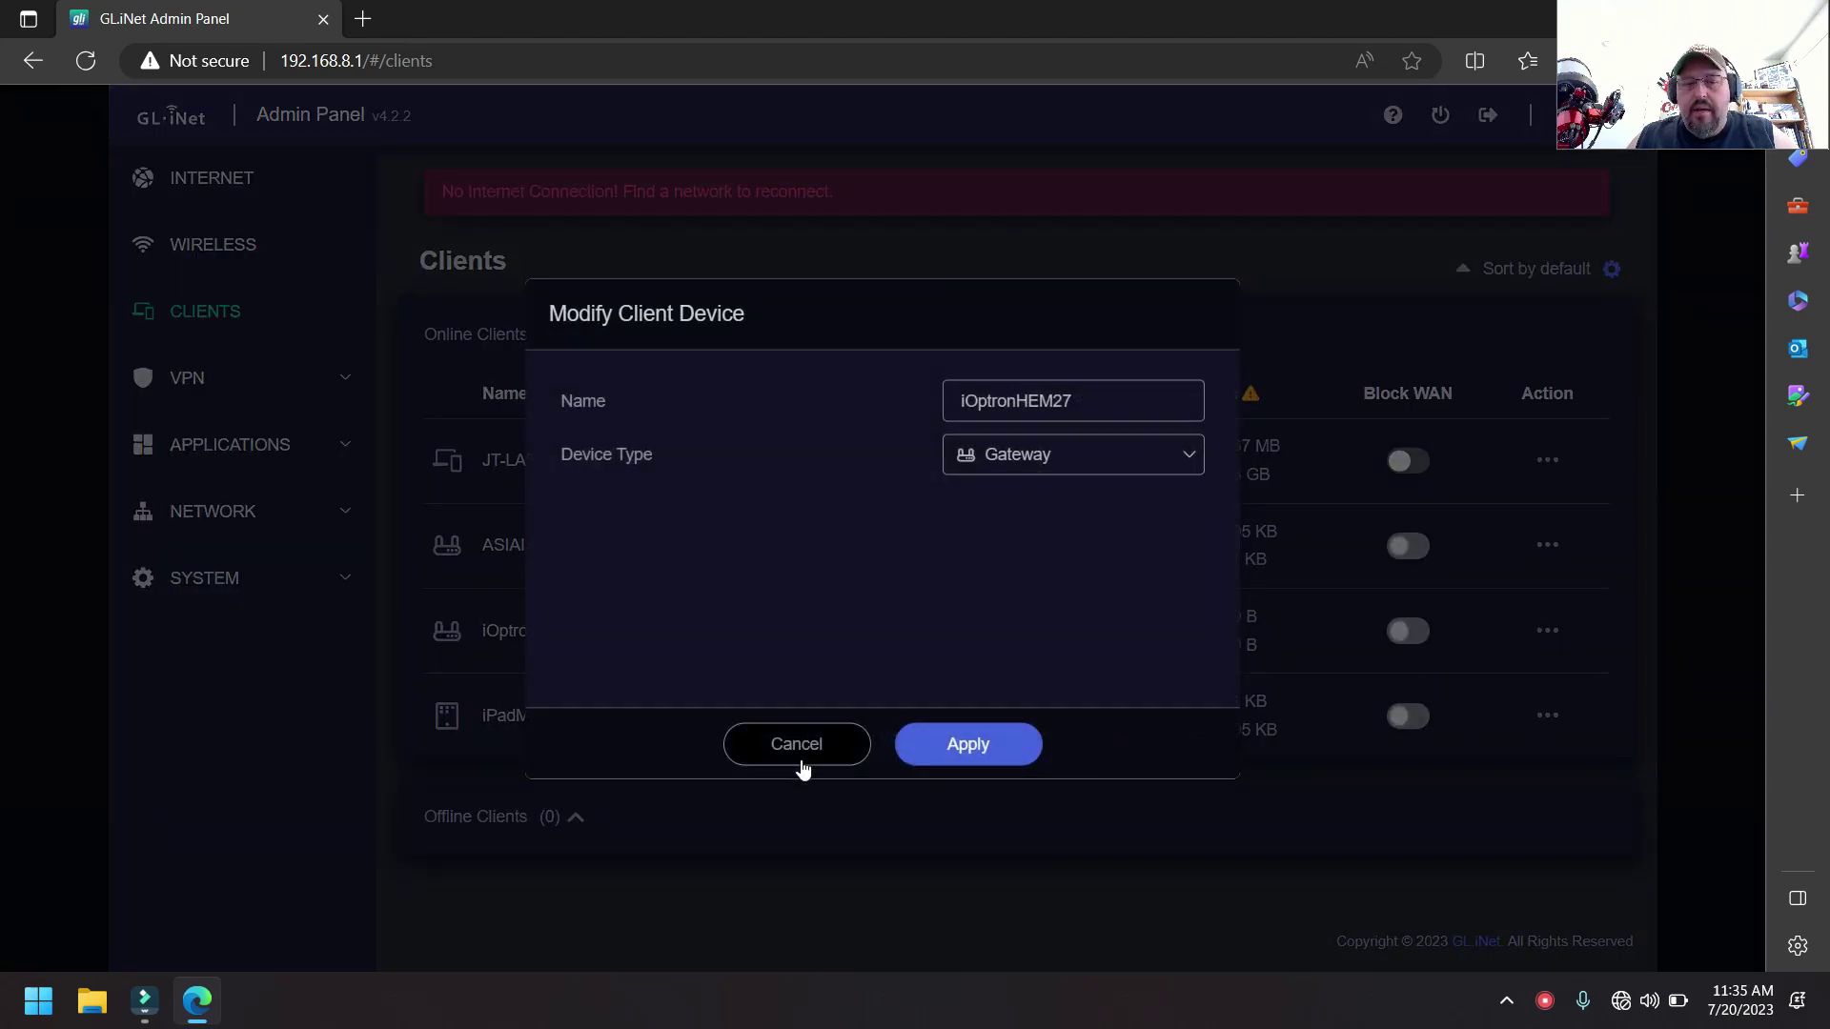
{"action": "left_click", "coordinate": [797, 758]}
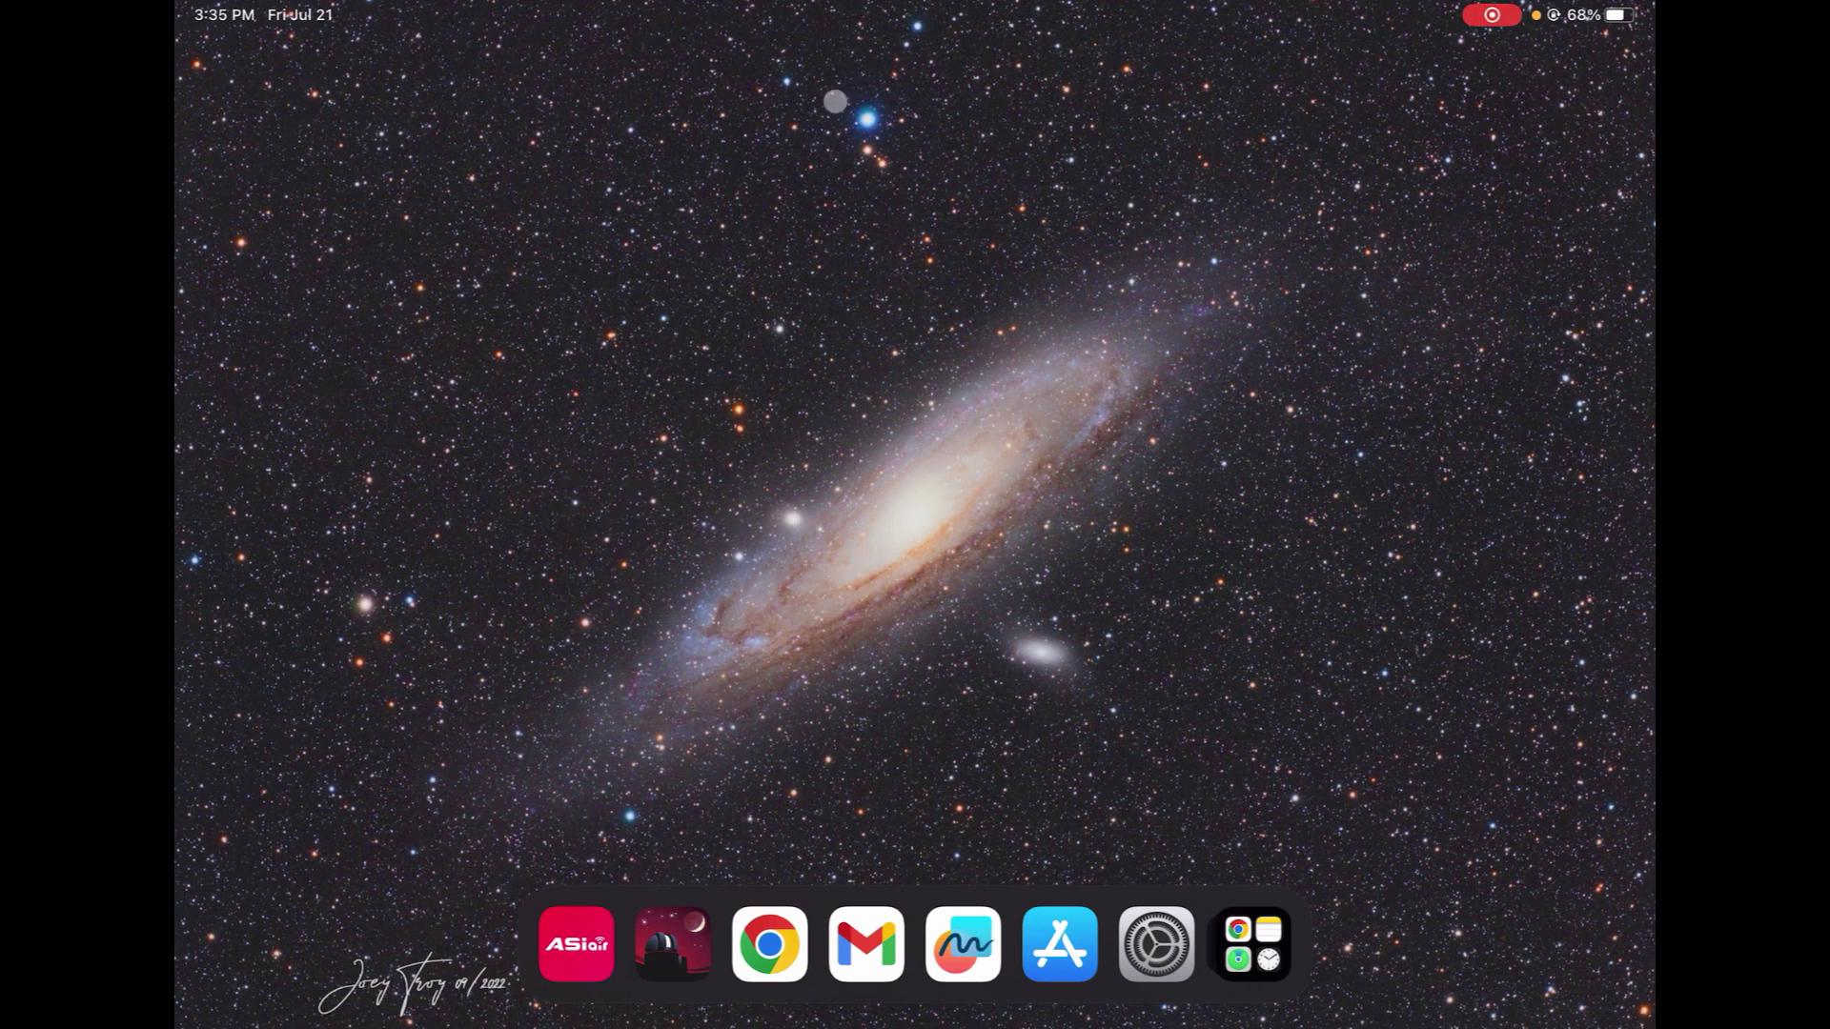
- Connect ASIAIR to the device and shoot two 1 s preview exposures at gain 100
{"action": "left_click", "coordinate": [576, 944]}
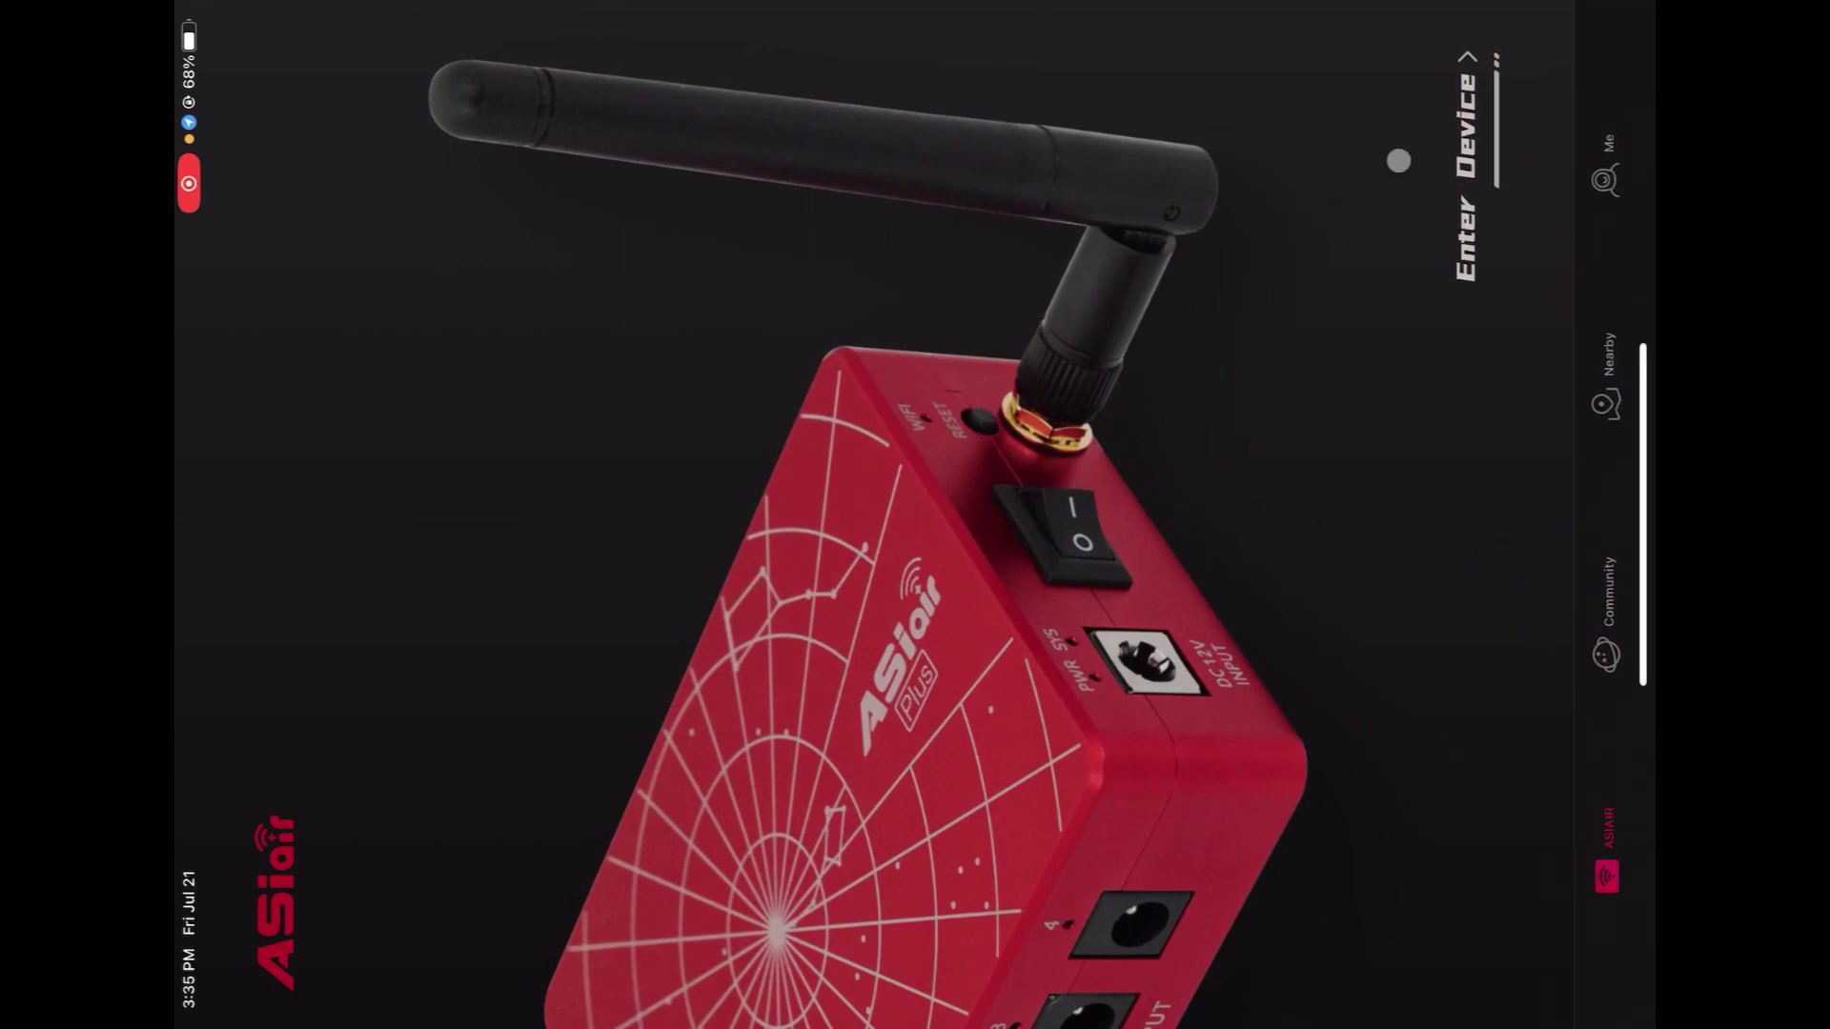
{"action": "left_click", "coordinate": [1460, 162]}
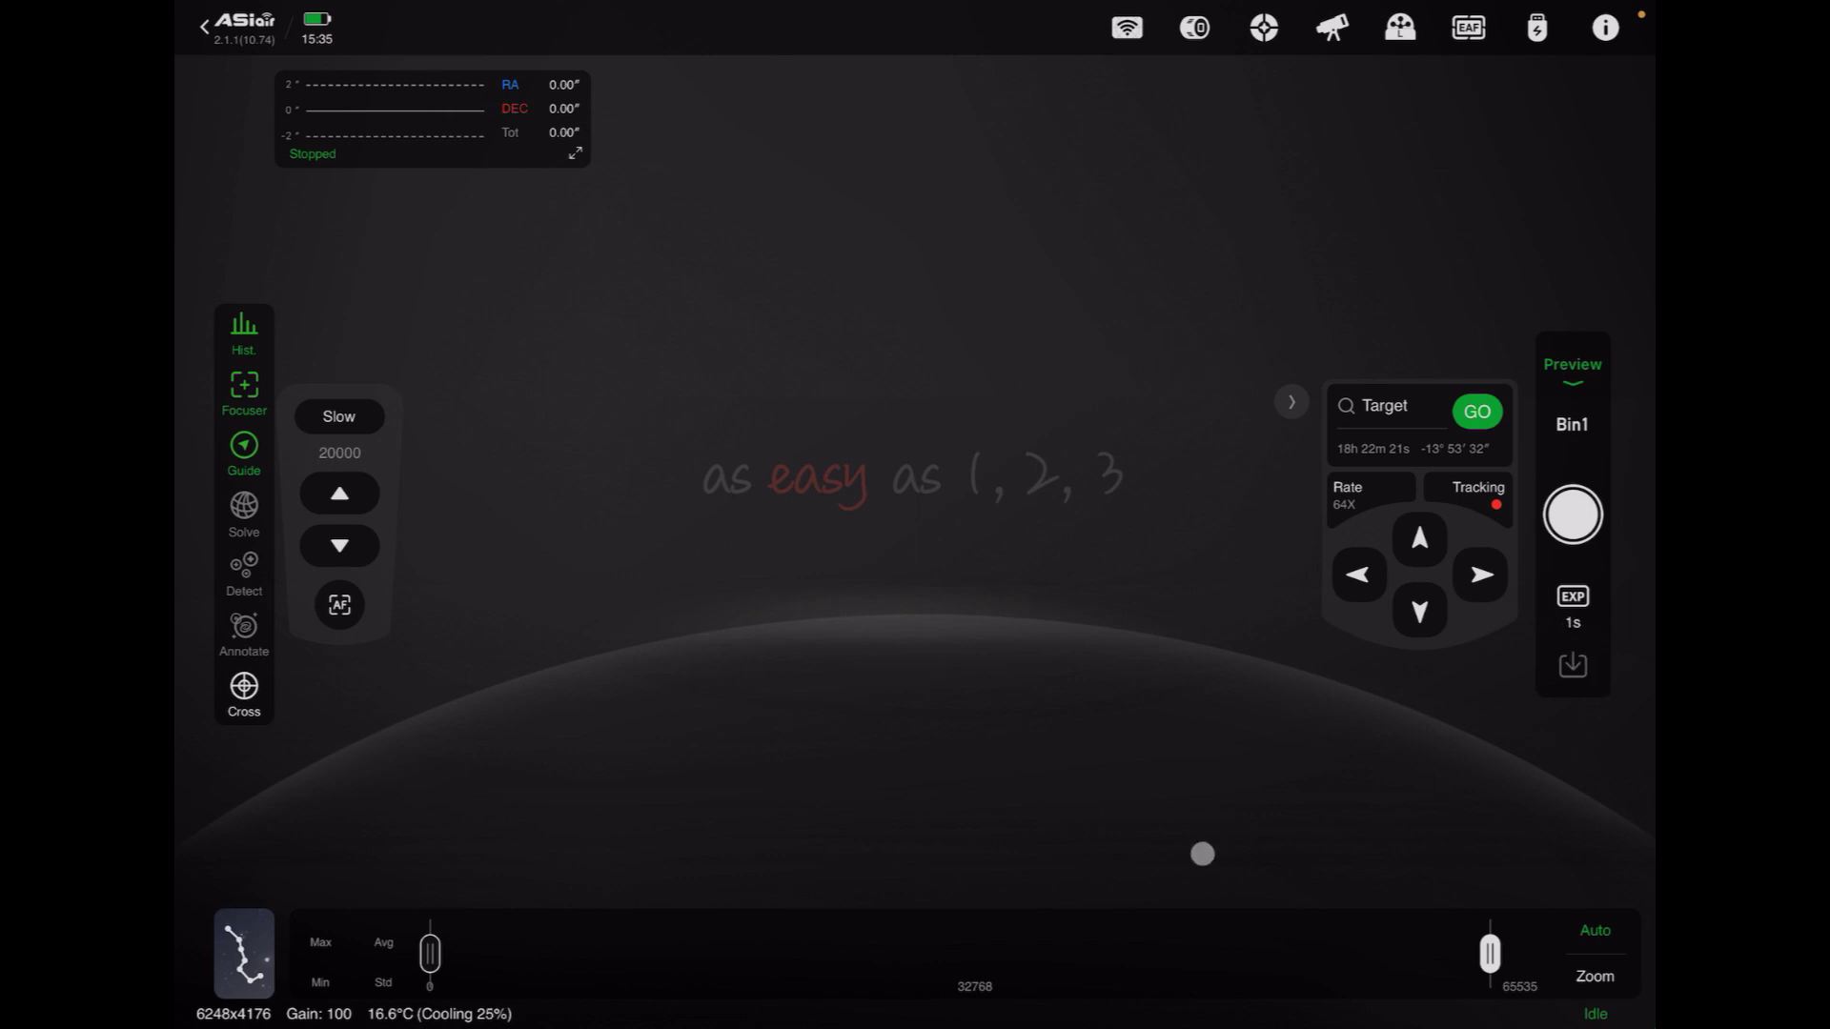
{"action": "left_click", "coordinate": [1568, 515]}
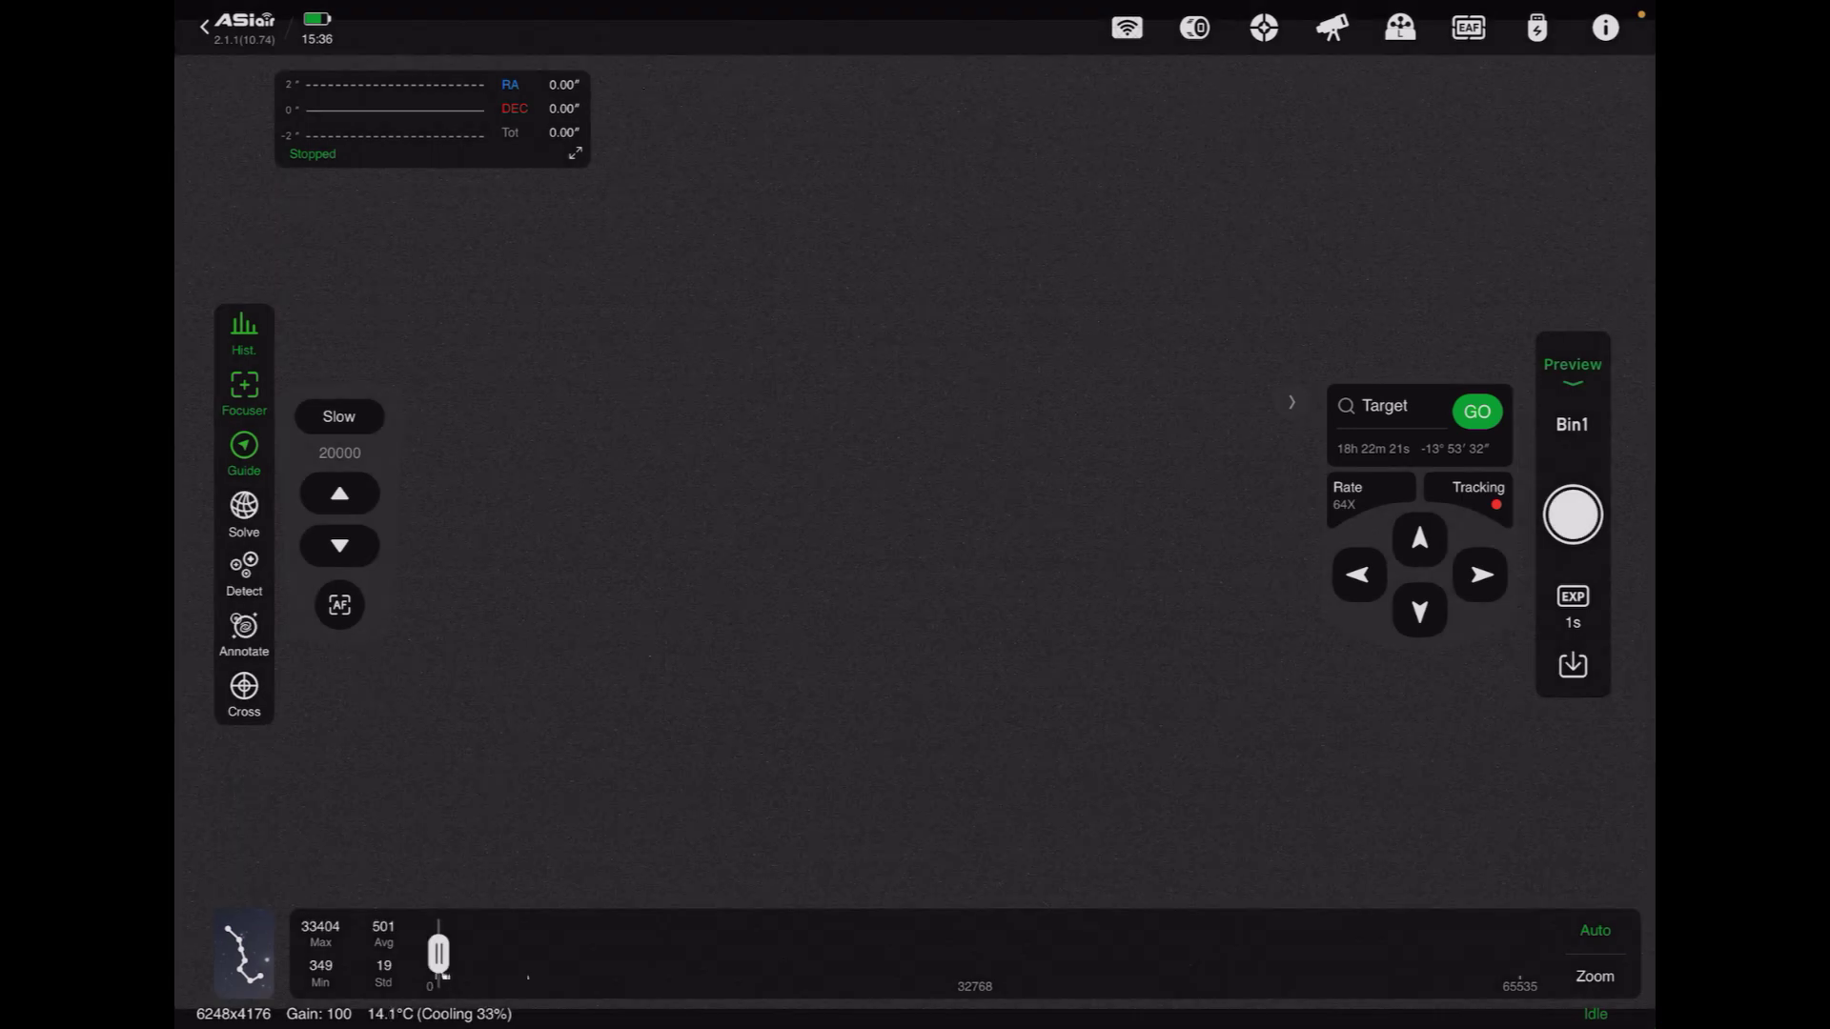
{"action": "left_click", "coordinate": [1572, 515]}
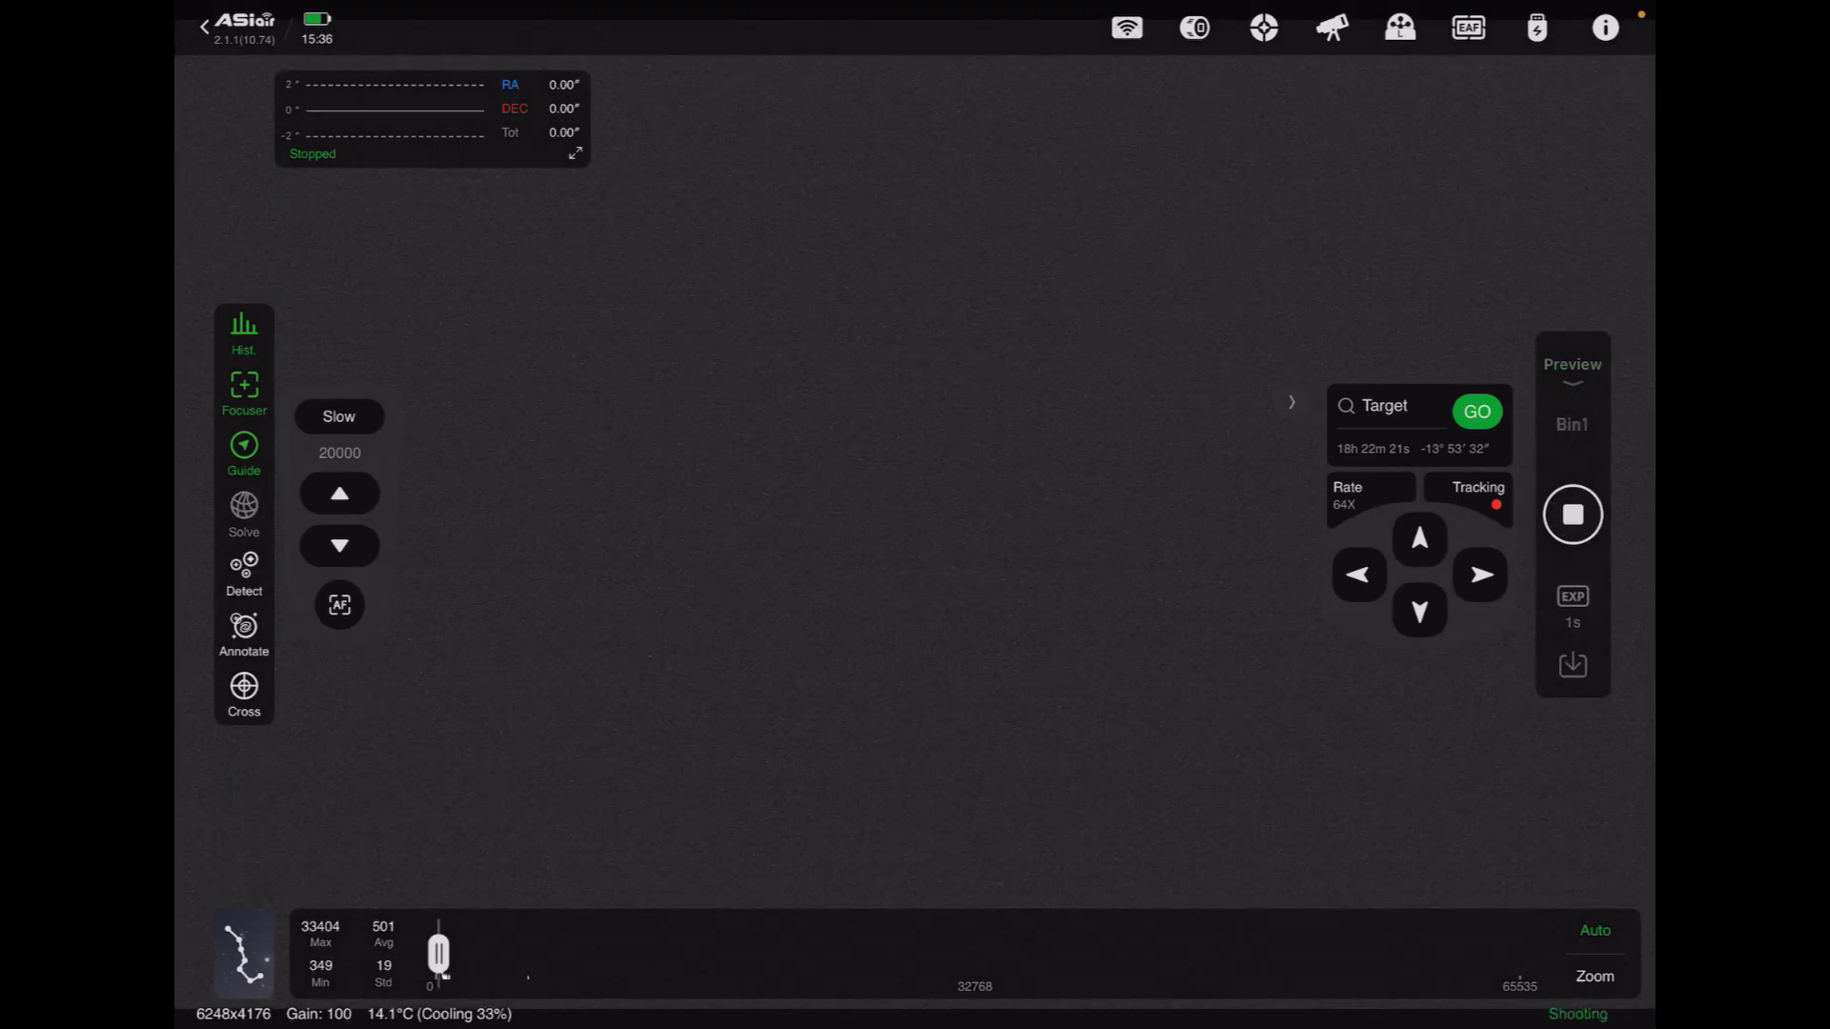